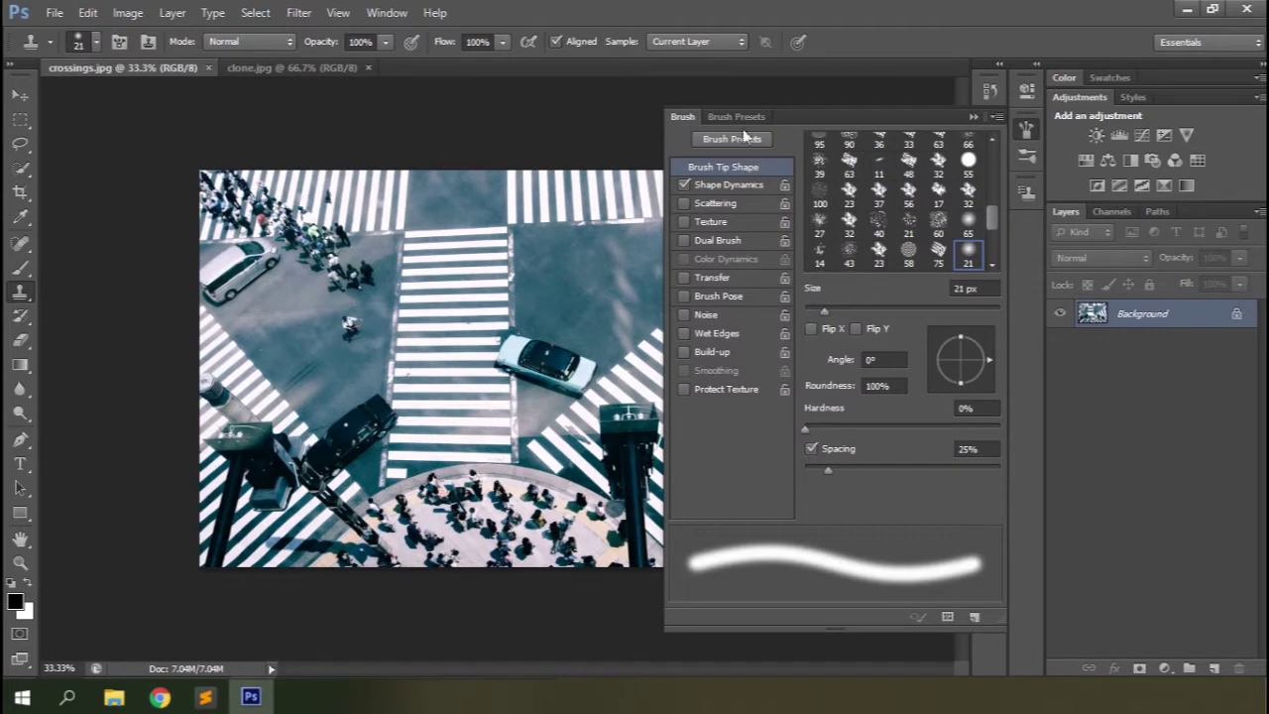
View the brush presets, close them and open the Clone Source settings.
{"action": "left_click", "coordinate": [743, 117]}
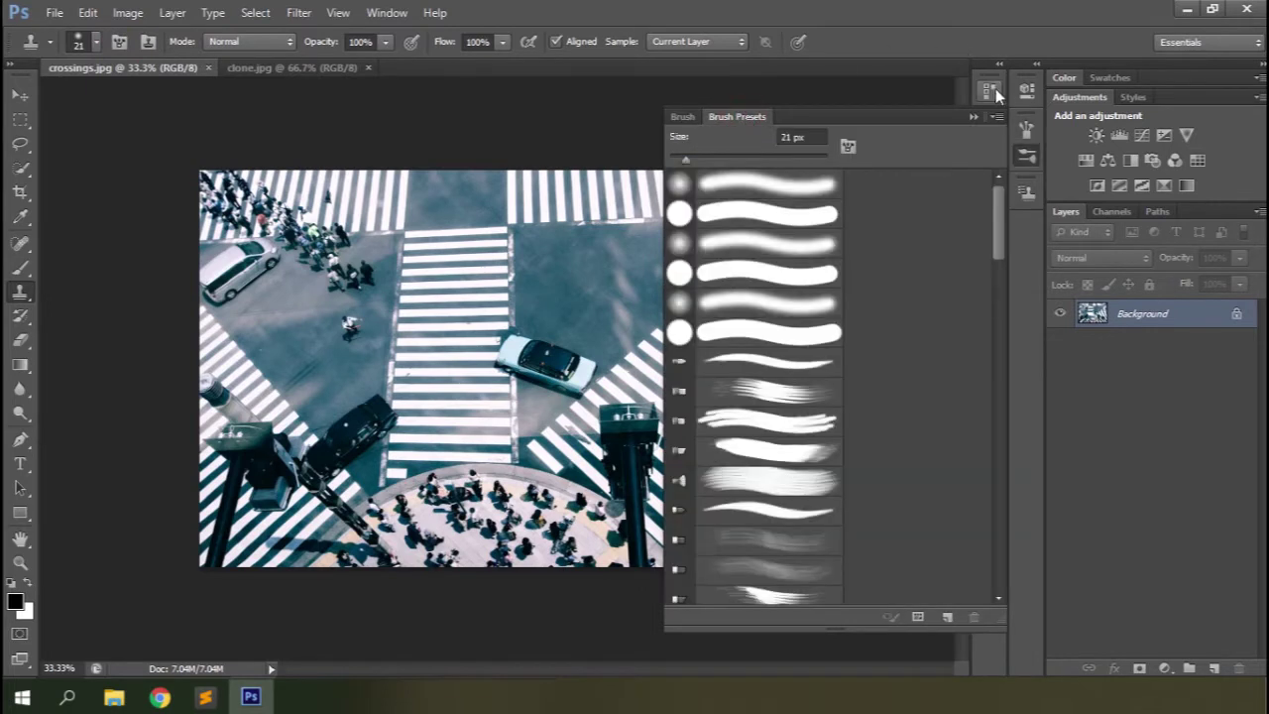
{"action": "left_click", "coordinate": [971, 117]}
{"action": "left_click", "coordinate": [148, 41]}
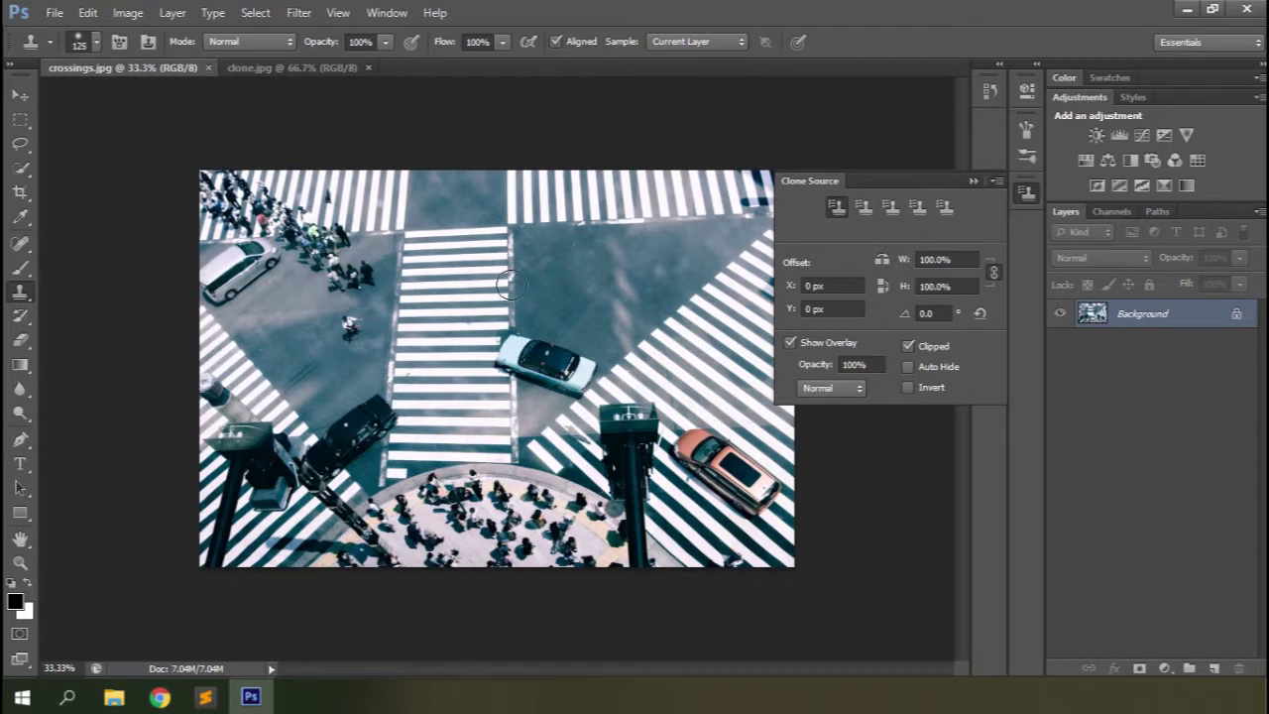
Sample the central crosswalk's edge as the first clone source, try painting it on the open road, and undo the stroke.
{"action": "left_click", "coordinate": [508, 273], "text": "alt"}
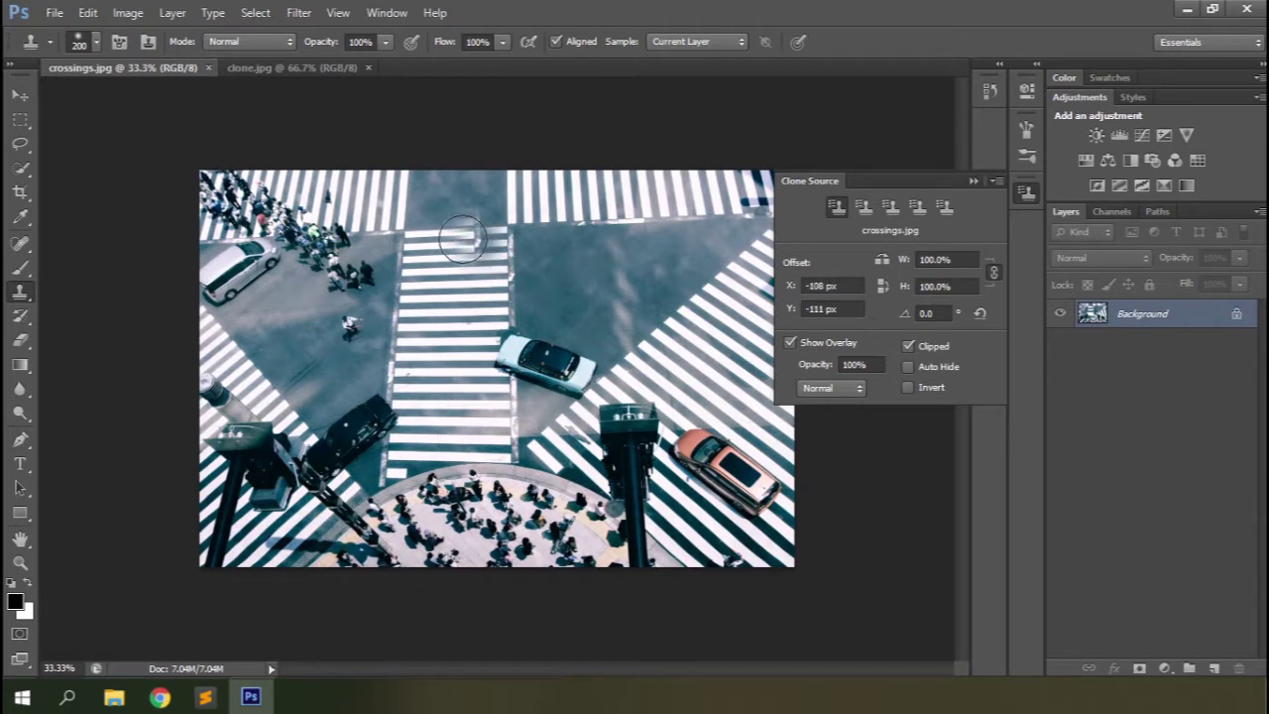
{"action": "mouse_move", "coordinate": [575, 253]}
{"action": "left_mouse_down"}
{"action": "mouse_move", "coordinate": [573, 277]}
{"action": "mouse_move", "coordinate": [594, 302]}
{"action": "left_mouse_up"}
{"action": "key", "text": "ctrl+z"}
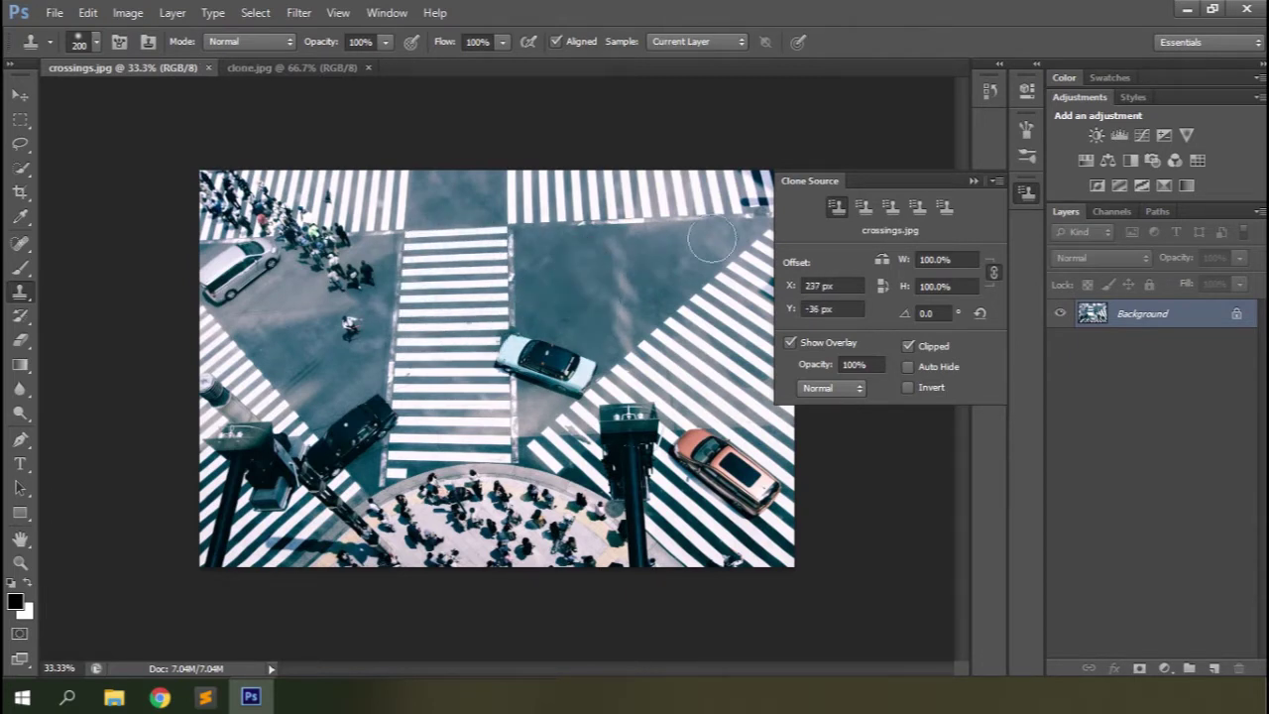
Sample the orange car as the second clone source, stamp it on the open road as a test, and undo the stamp.
{"action": "left_click", "coordinate": [863, 208]}
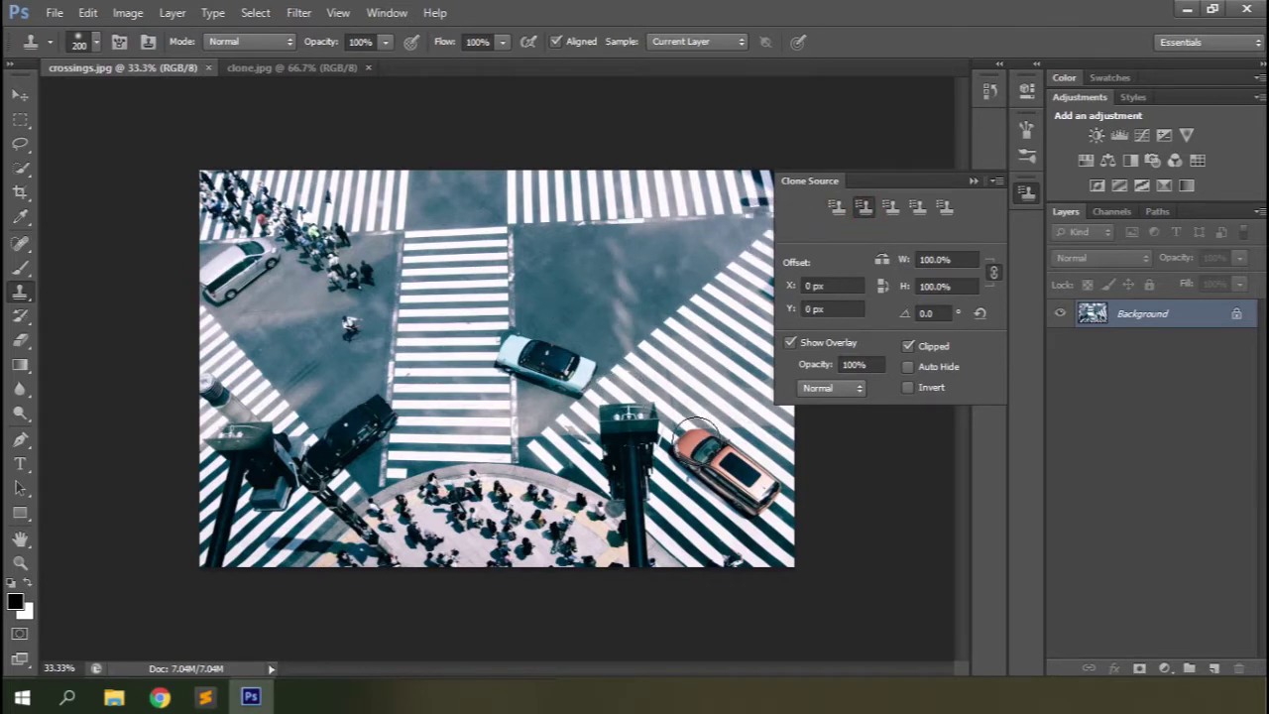
{"action": "left_click", "coordinate": [701, 439], "text": "alt"}
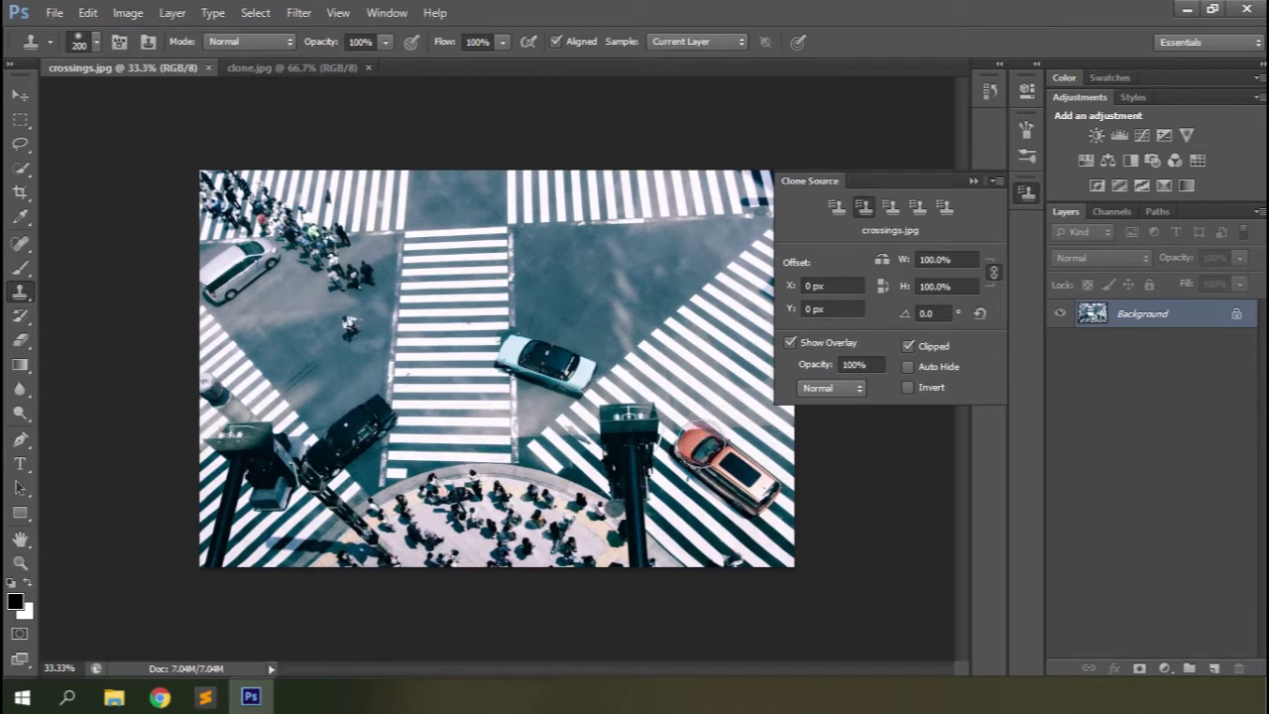
{"action": "left_click", "coordinate": [646, 260]}
{"action": "key", "text": "ctrl+z"}
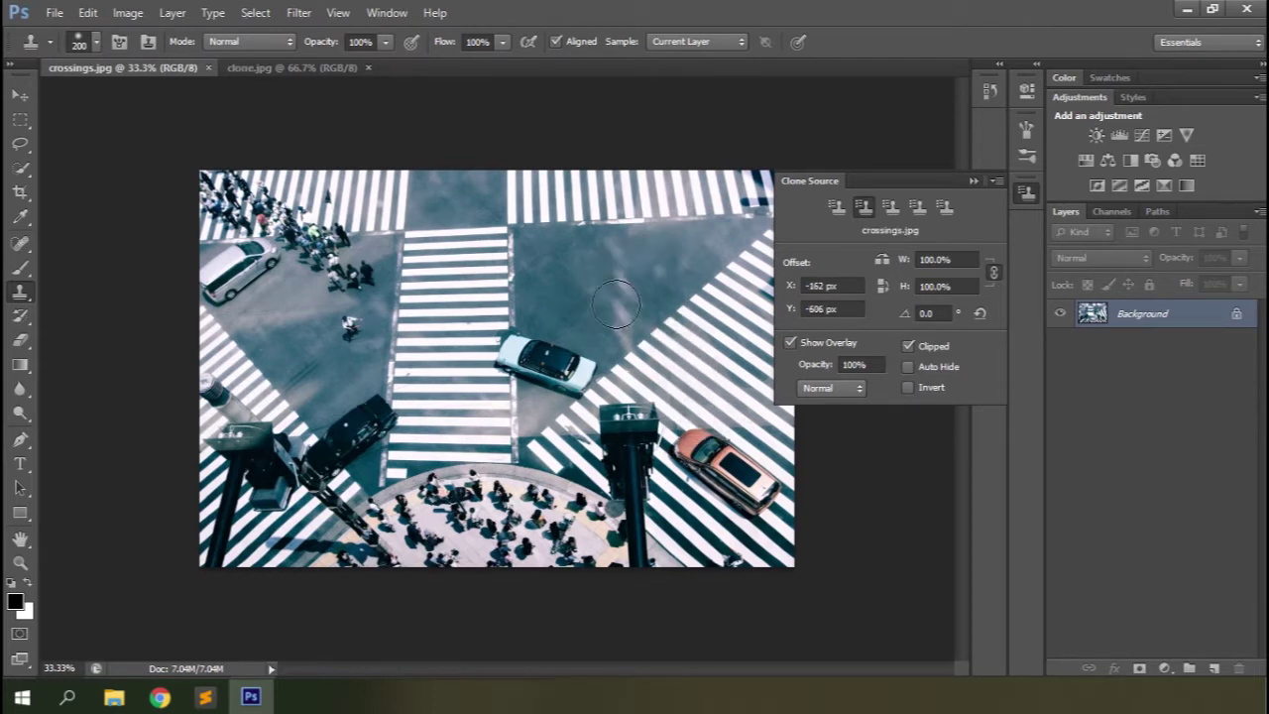
Try painting on the open road while alternating between the first and second clone sources, undoing each stroke.
{"action": "left_click", "coordinate": [835, 206]}
{"action": "left_click_drag", "start_coordinate": [503, 274], "coordinate": [586, 275]}
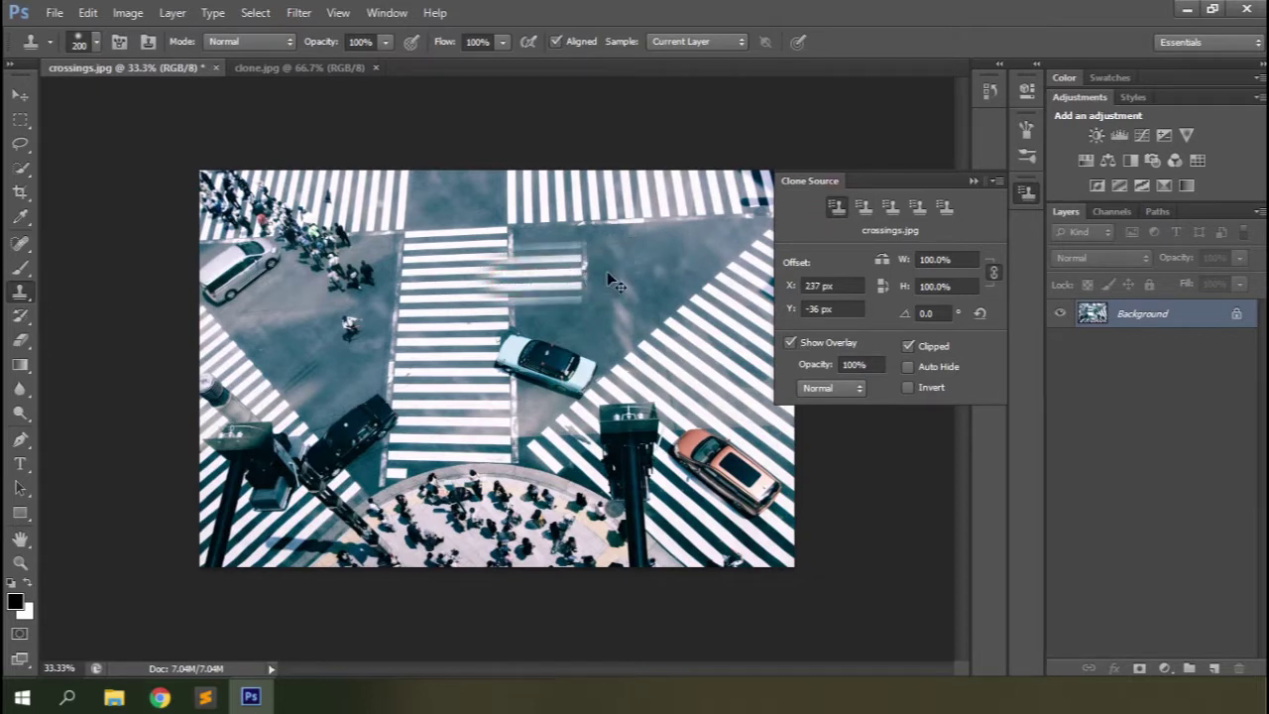
{"action": "key", "text": "ctrl+z"}
{"action": "left_click", "coordinate": [864, 207]}
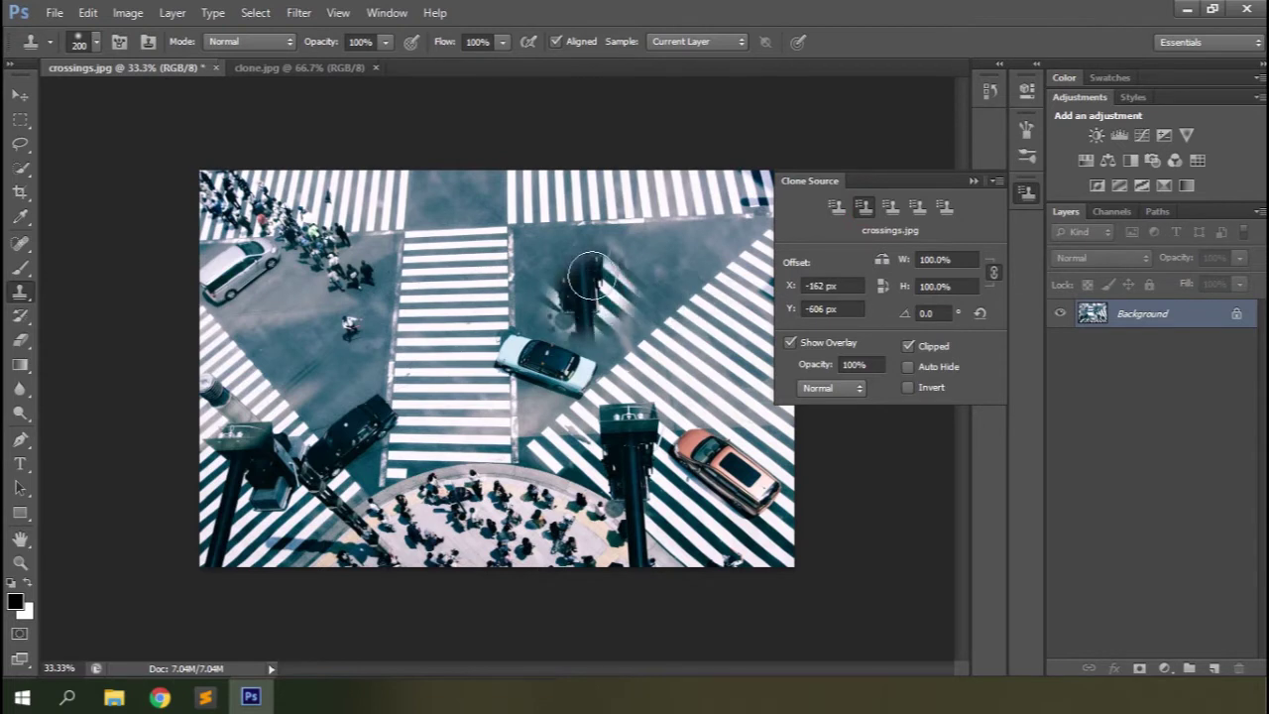
{"action": "left_click", "coordinate": [834, 207]}
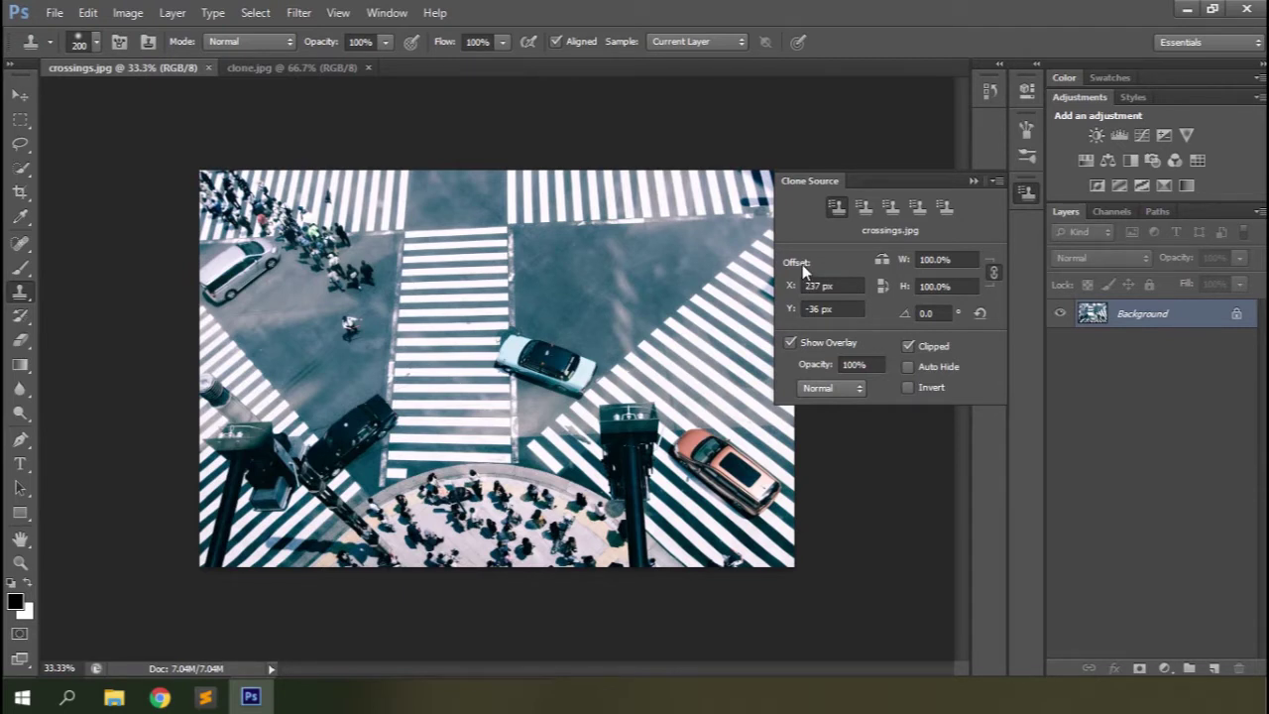
{"action": "left_click_drag", "start_coordinate": [580, 263], "coordinate": [510, 269]}
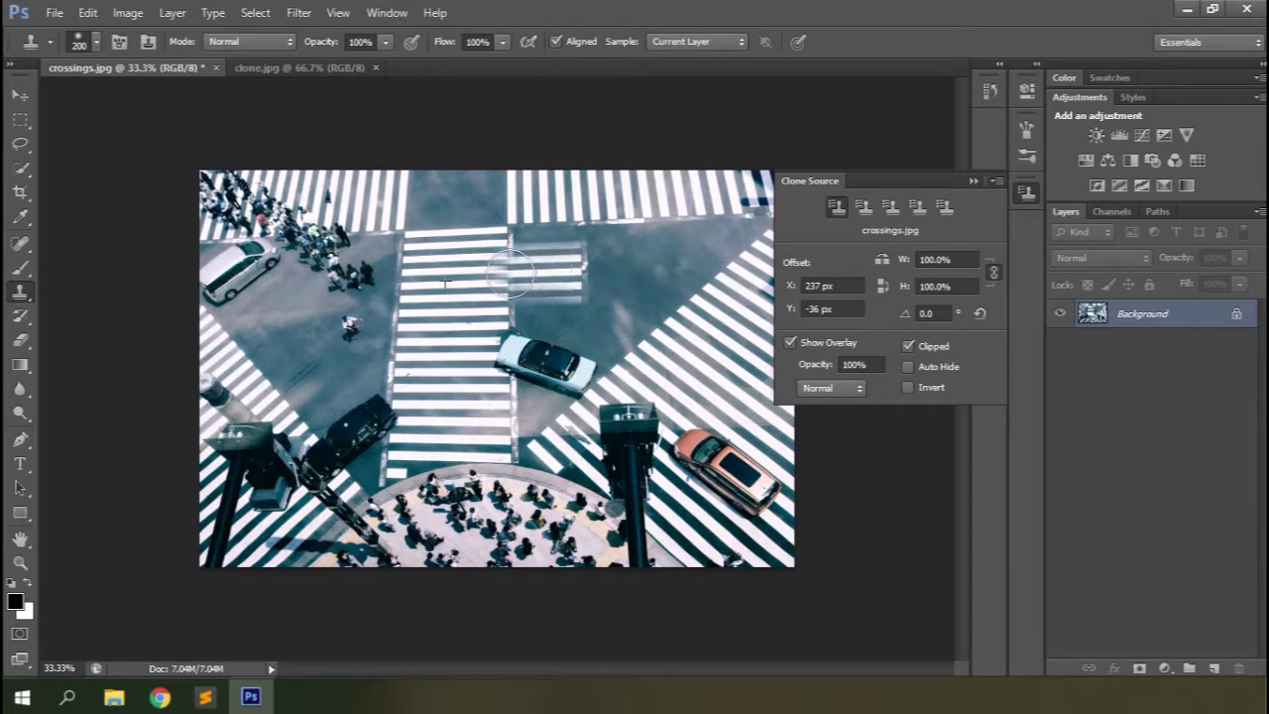
{"action": "key", "text": "ctrl+z"}
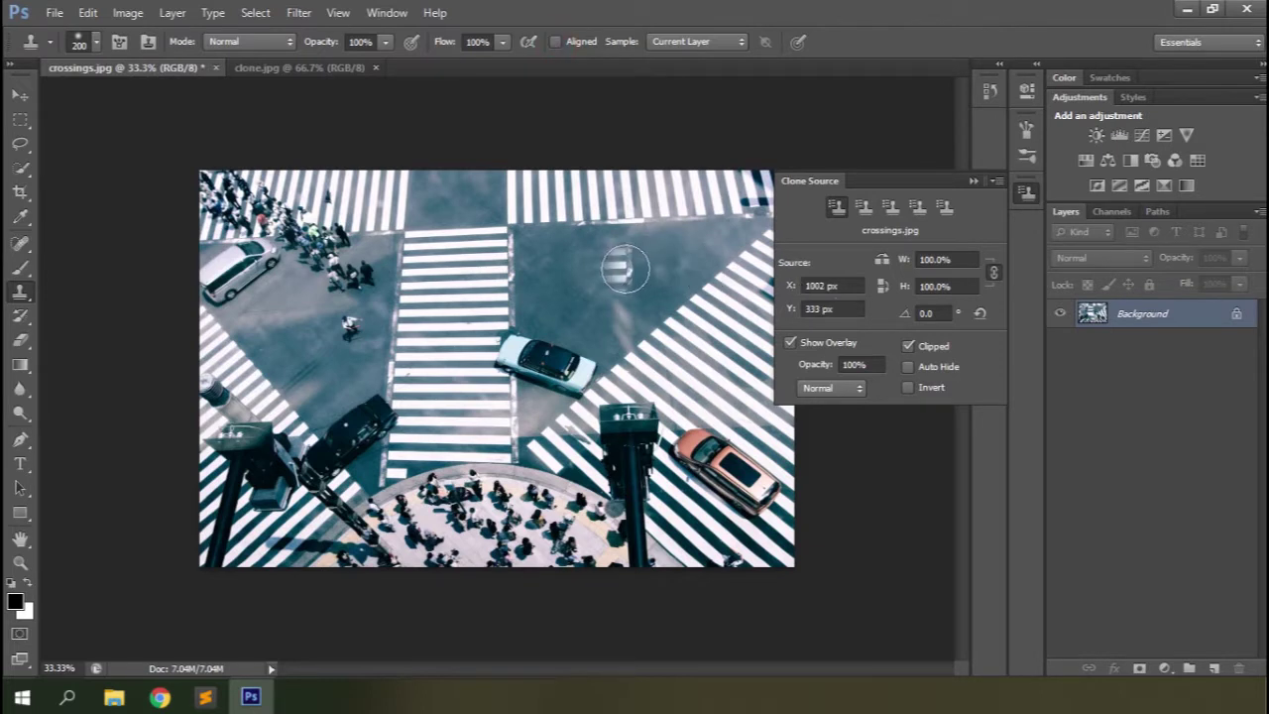
Try painting separate crosswalk patches on the open road with Aligned turned off, and undo both strokes.
{"action": "mouse_move", "coordinate": [604, 249]}
{"action": "left_mouse_down"}
{"action": "mouse_move", "coordinate": [608, 288]}
{"action": "mouse_move", "coordinate": [615, 327]}
{"action": "left_mouse_up"}
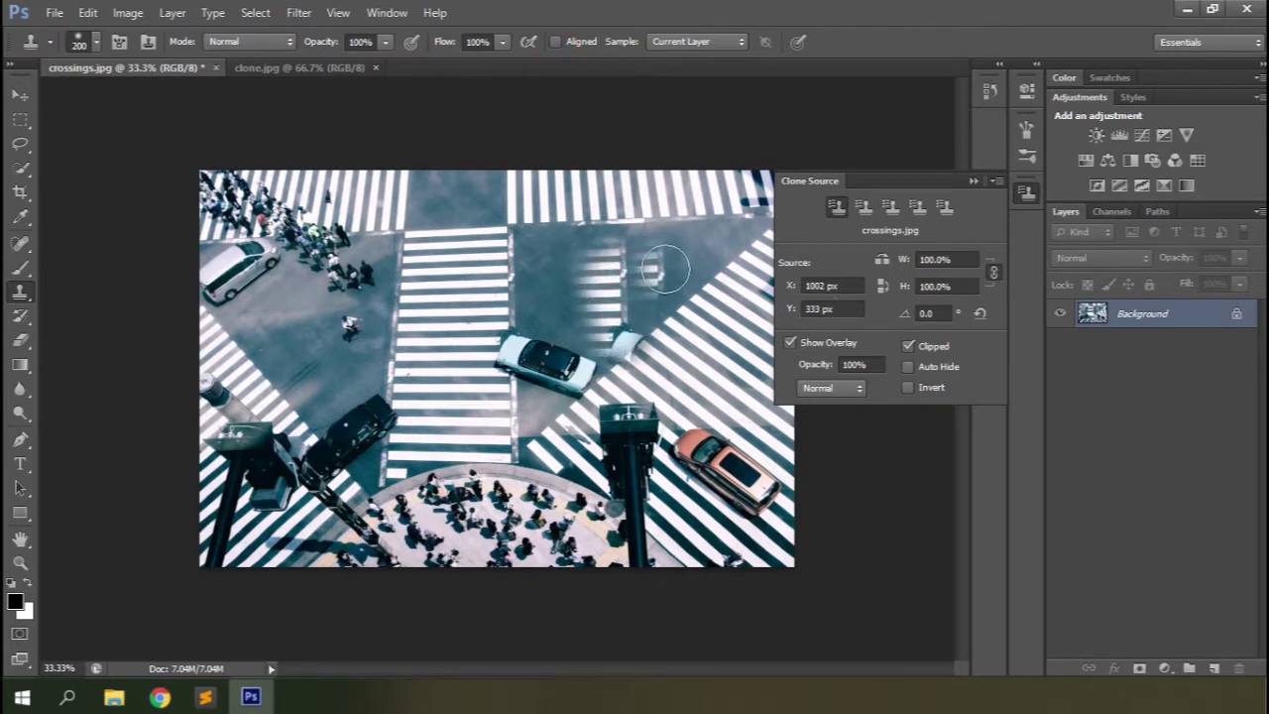
{"action": "mouse_move", "coordinate": [677, 258]}
{"action": "left_mouse_down"}
{"action": "mouse_move", "coordinate": [688, 319]}
{"action": "mouse_move", "coordinate": [700, 235]}
{"action": "mouse_move", "coordinate": [682, 294]}
{"action": "left_mouse_up"}
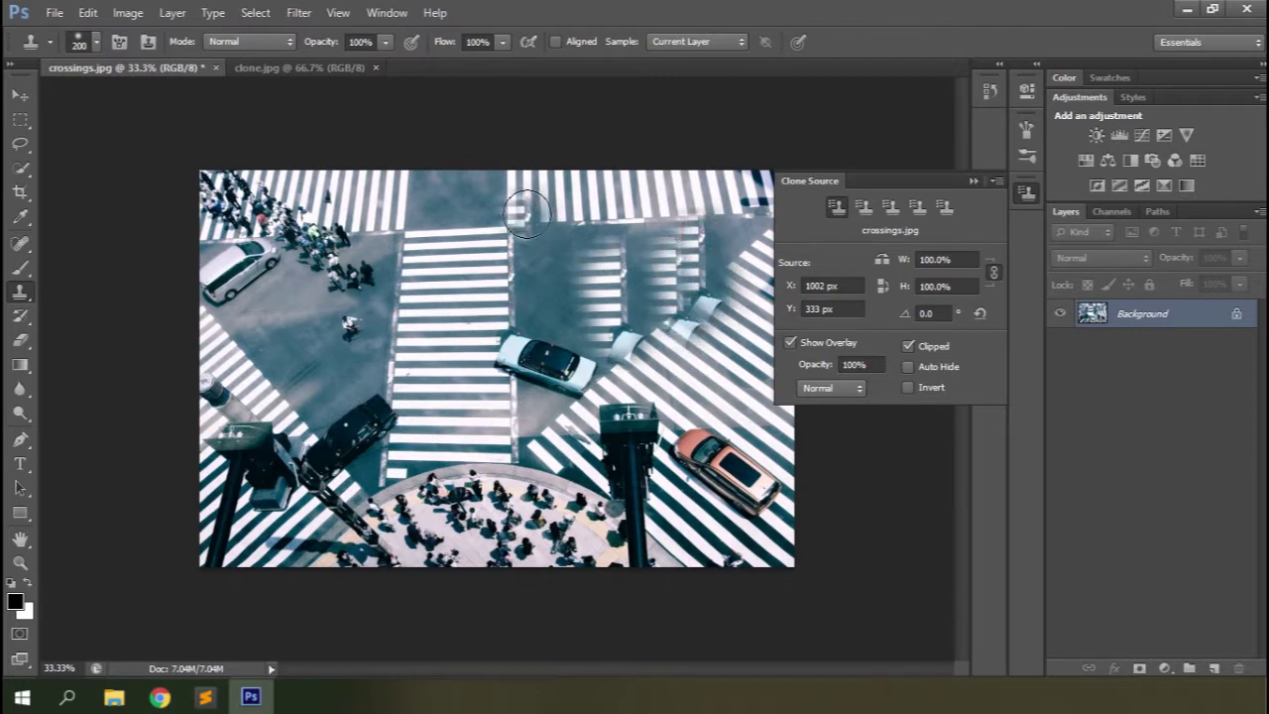
{"action": "key", "text": "ctrl+z"}
{"action": "key", "text": "ctrl+alt+z"}
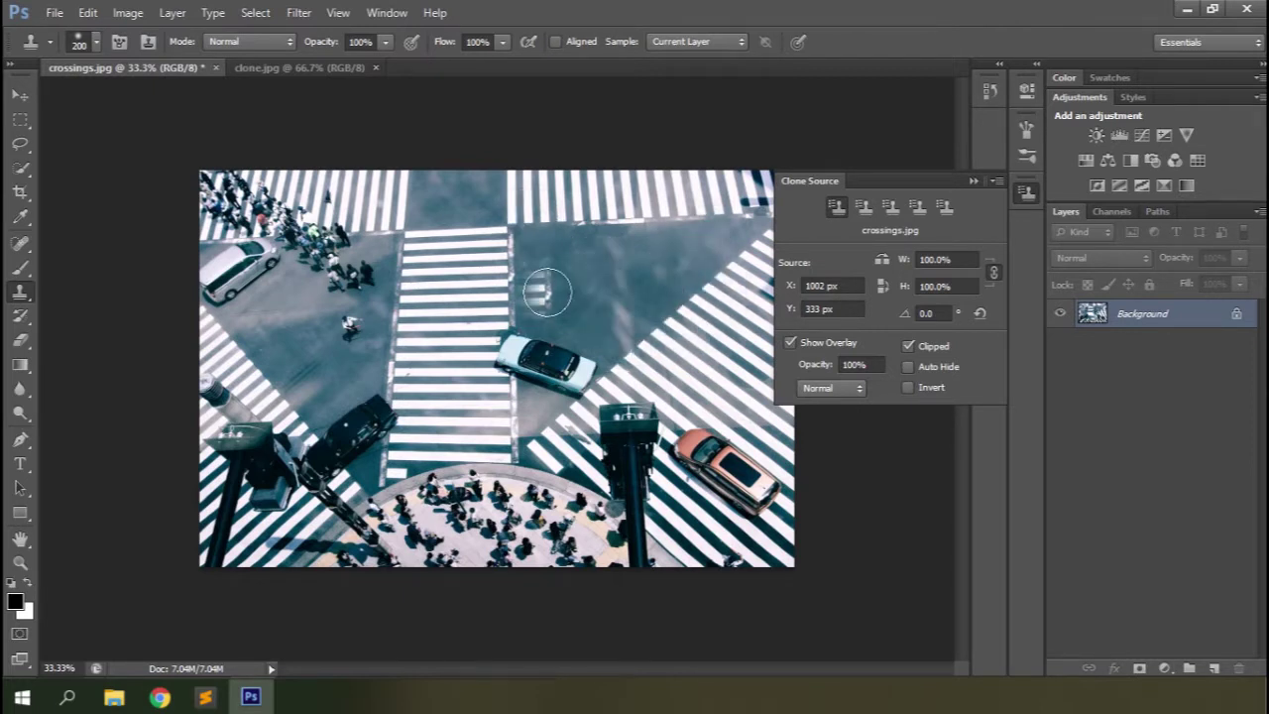
Turn Aligned on, try cloning from the first source above the light blue car, and undo the strokes.
{"action": "left_click", "coordinate": [552, 43]}
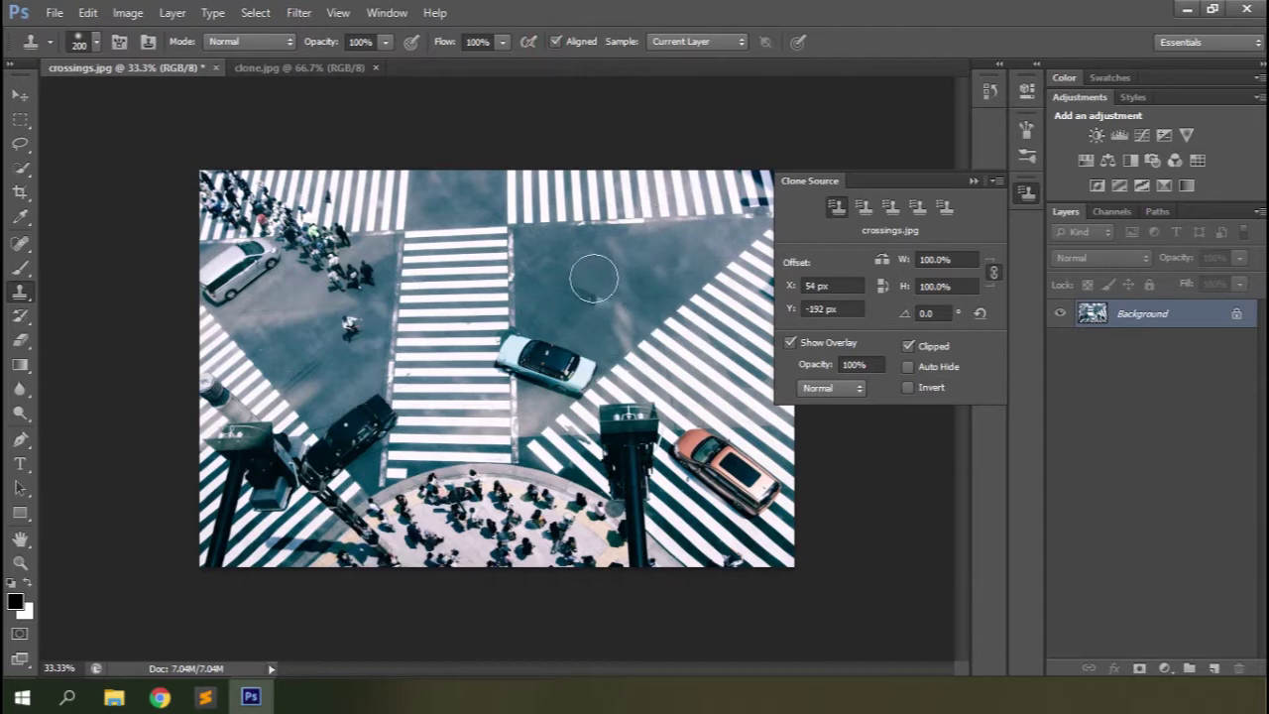
{"action": "mouse_move", "coordinate": [571, 281]}
{"action": "left_mouse_down"}
{"action": "mouse_move", "coordinate": [601, 320]}
{"action": "mouse_move", "coordinate": [545, 309]}
{"action": "mouse_move", "coordinate": [481, 248]}
{"action": "mouse_move", "coordinate": [492, 249]}
{"action": "mouse_move", "coordinate": [492, 284]}
{"action": "left_mouse_up"}
{"action": "key", "text": "ctrl+alt+z"}
{"action": "key", "text": "ctrl+alt+z"}
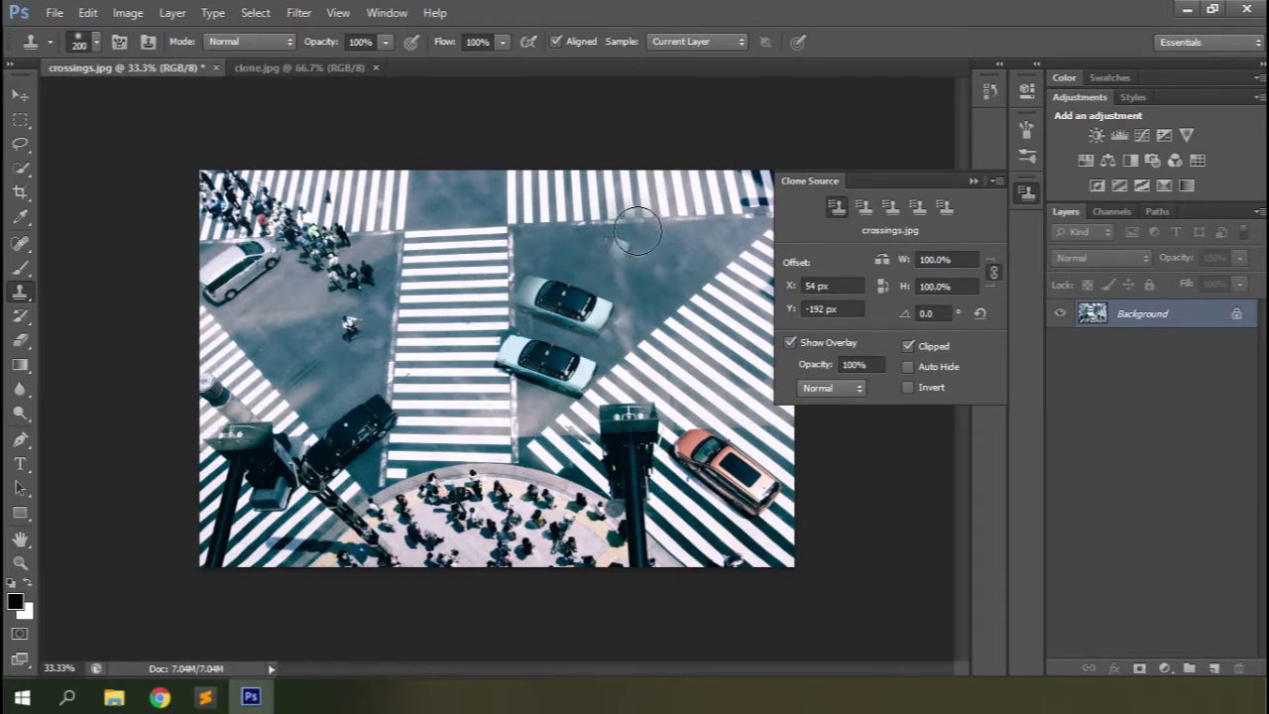
Turn Aligned off, try painting separate cloned patches on the road and the central crosswalk, and undo them.
{"action": "left_click", "coordinate": [555, 42]}
{"action": "left_click_drag", "start_coordinate": [576, 285], "coordinate": [608, 284]}
{"action": "left_click_drag", "start_coordinate": [431, 212], "coordinate": [445, 273]}
{"action": "key", "text": "ctrl+alt+z"}
{"action": "key", "text": "ctrl+alt+z"}
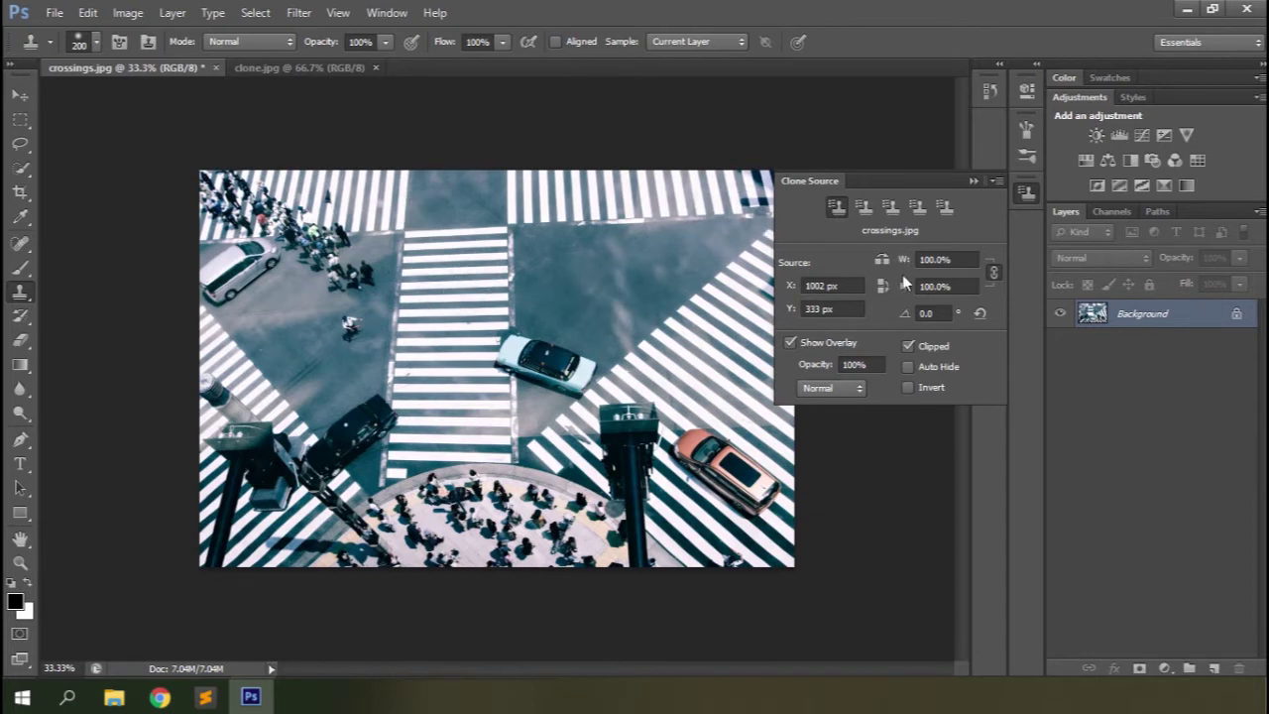
Enlarge the clone brush to 500 px and scale the first clone source's linked width and height to 111%.
{"action": "key", "text": "bracketright"}
{"action": "key", "text": "bracketright"}
{"action": "key", "text": "bracketright"}
{"action": "key", "text": "bracketright"}
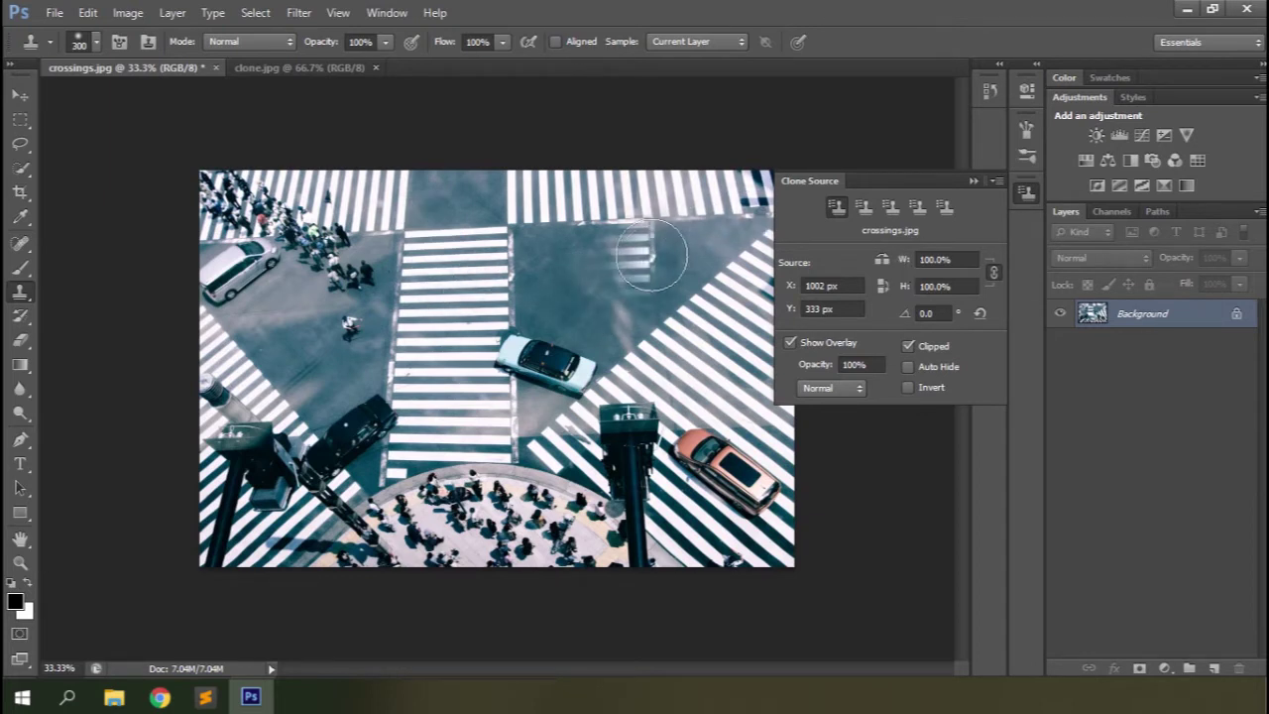
{"action": "left_click_drag", "start_coordinate": [906, 259], "coordinate": [949, 260]}
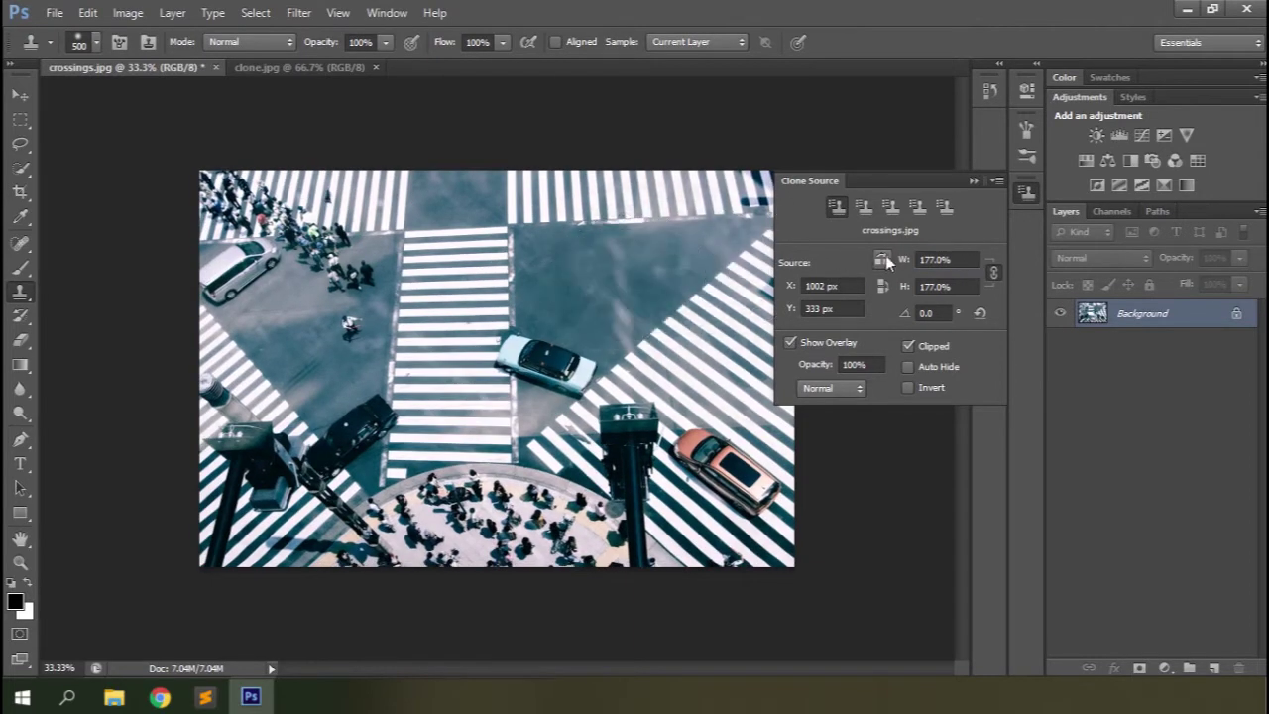
{"action": "left_click_drag", "start_coordinate": [905, 263], "coordinate": [844, 267]}
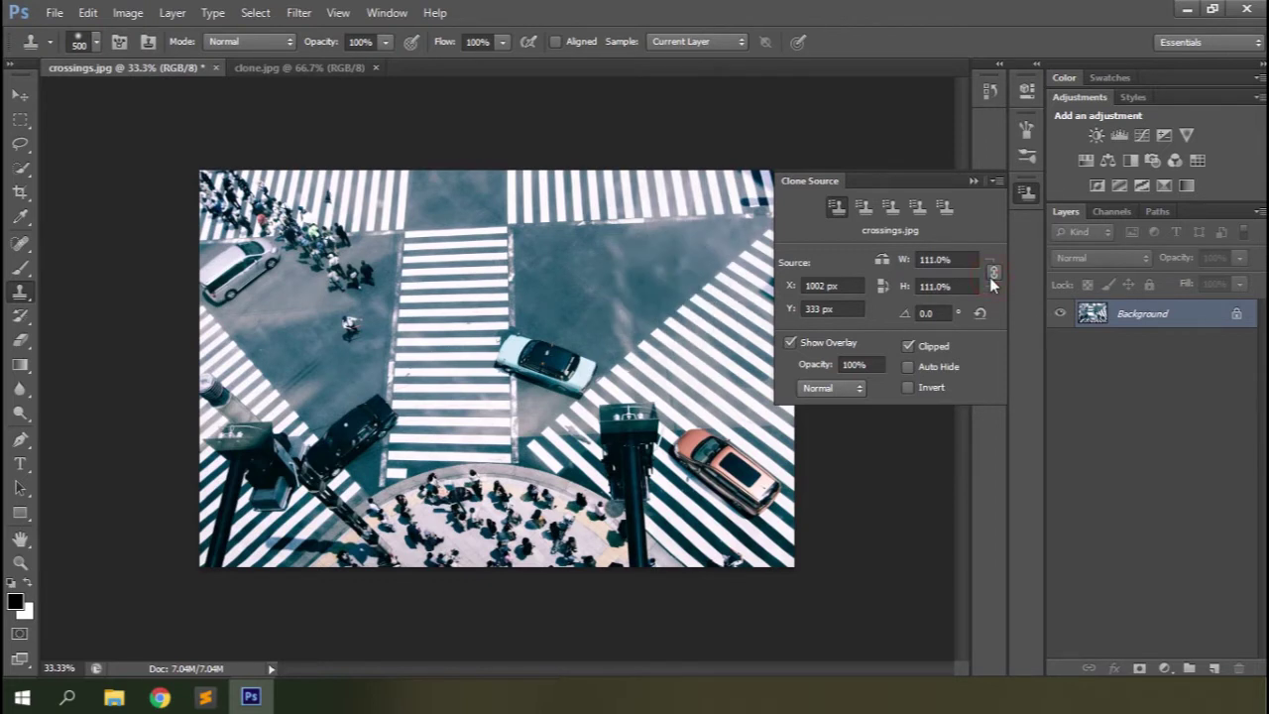
Unlink the clone source's proportions and set only its width to 195%.
{"action": "left_click", "coordinate": [934, 261]}
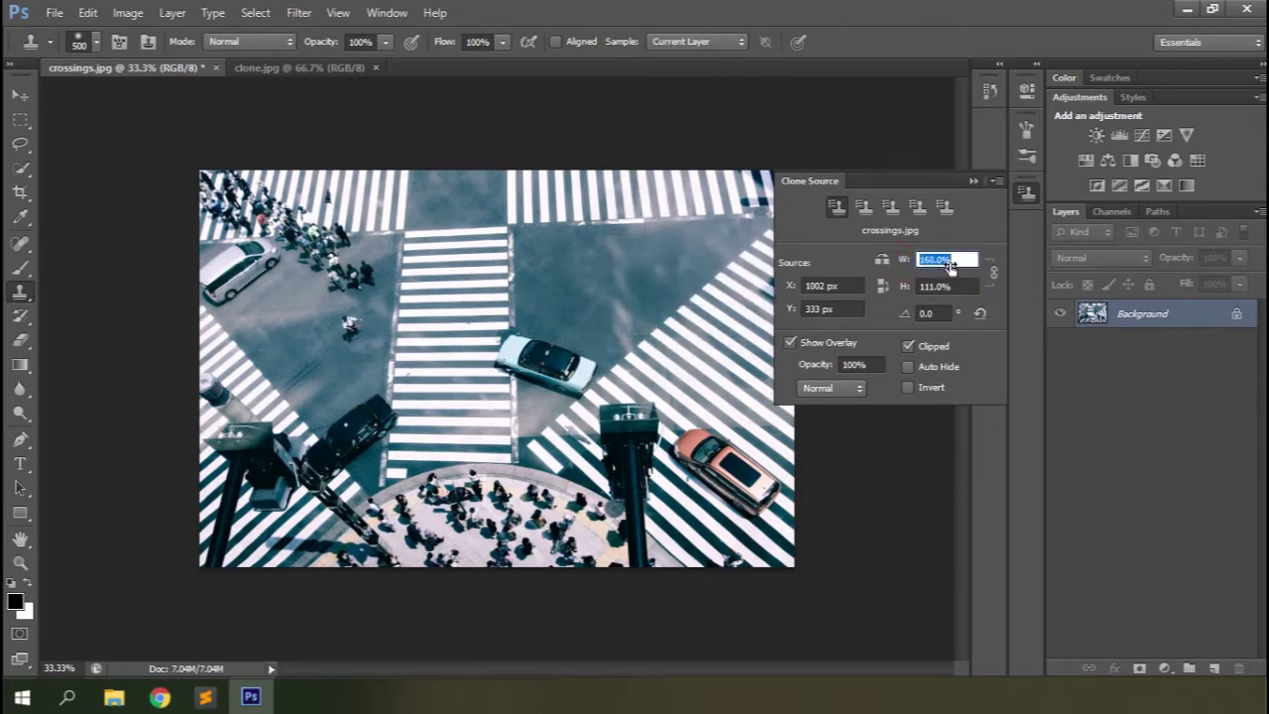
{"action": "type", "text": "195"}
{"action": "key", "text": "Return"}
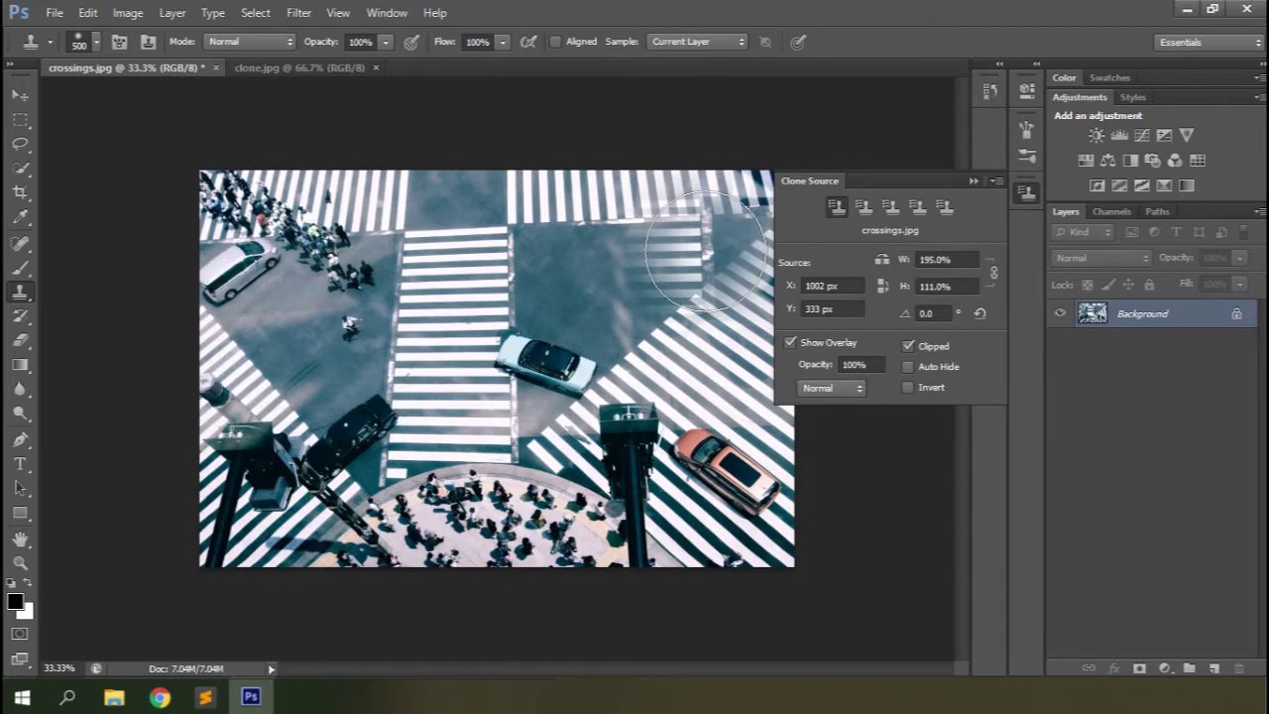
Relink the clone source's width and height and reset both to 100%.
{"action": "left_click_drag", "start_coordinate": [908, 265], "coordinate": [872, 259]}
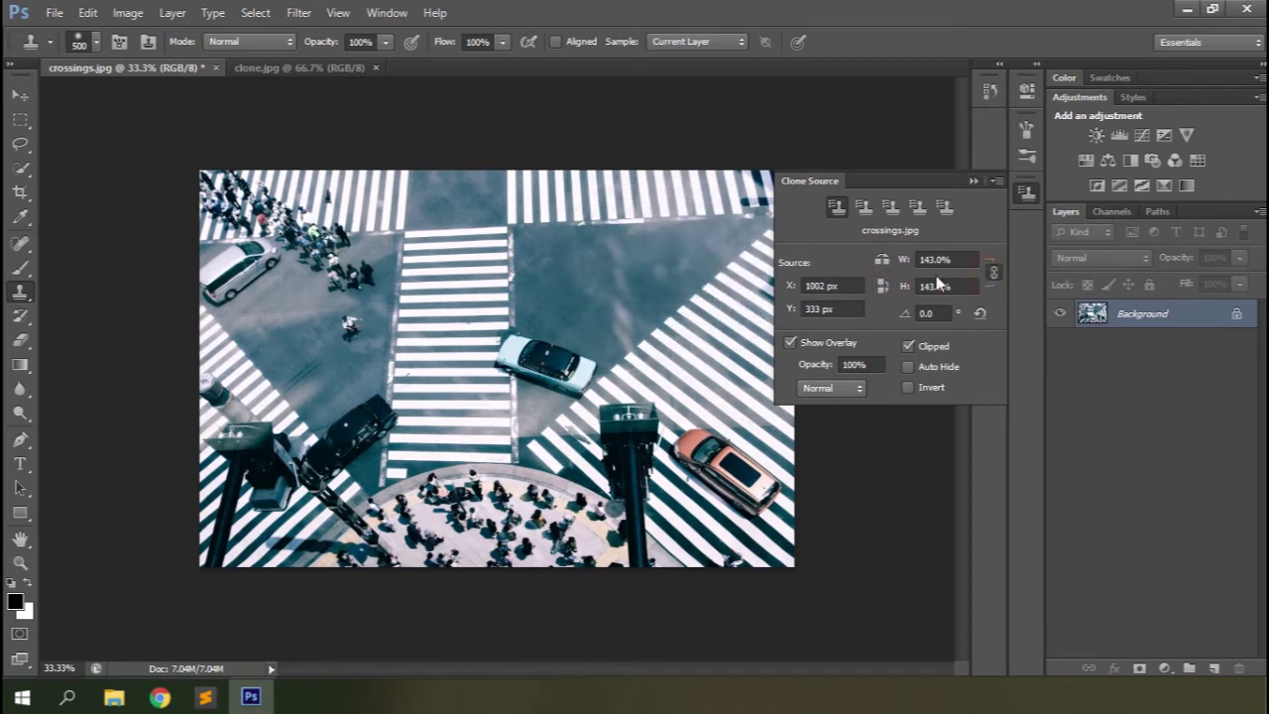
{"action": "left_click_drag", "start_coordinate": [934, 261], "coordinate": [928, 264]}
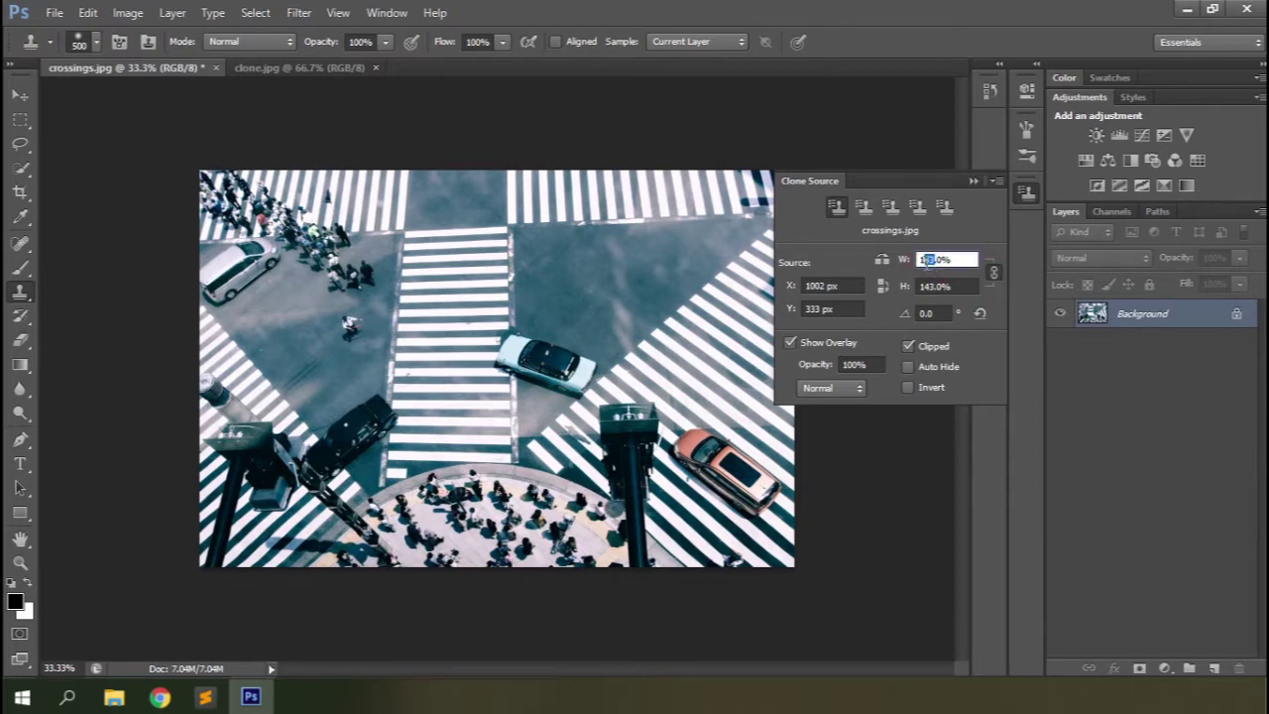
{"action": "key", "text": "Return"}
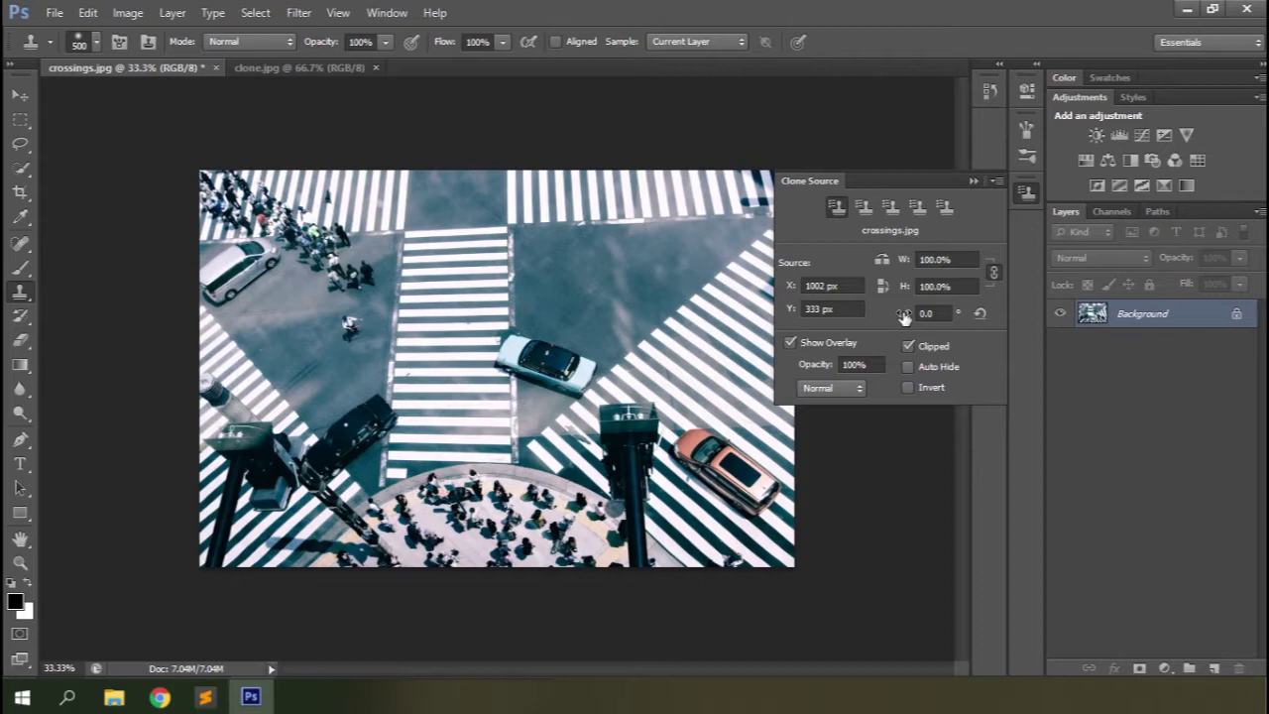
Shrink the brush to 200 px and sample the curved curb of the crowded plaza as the third clone source.
{"action": "key", "text": "ctrl+plus"}
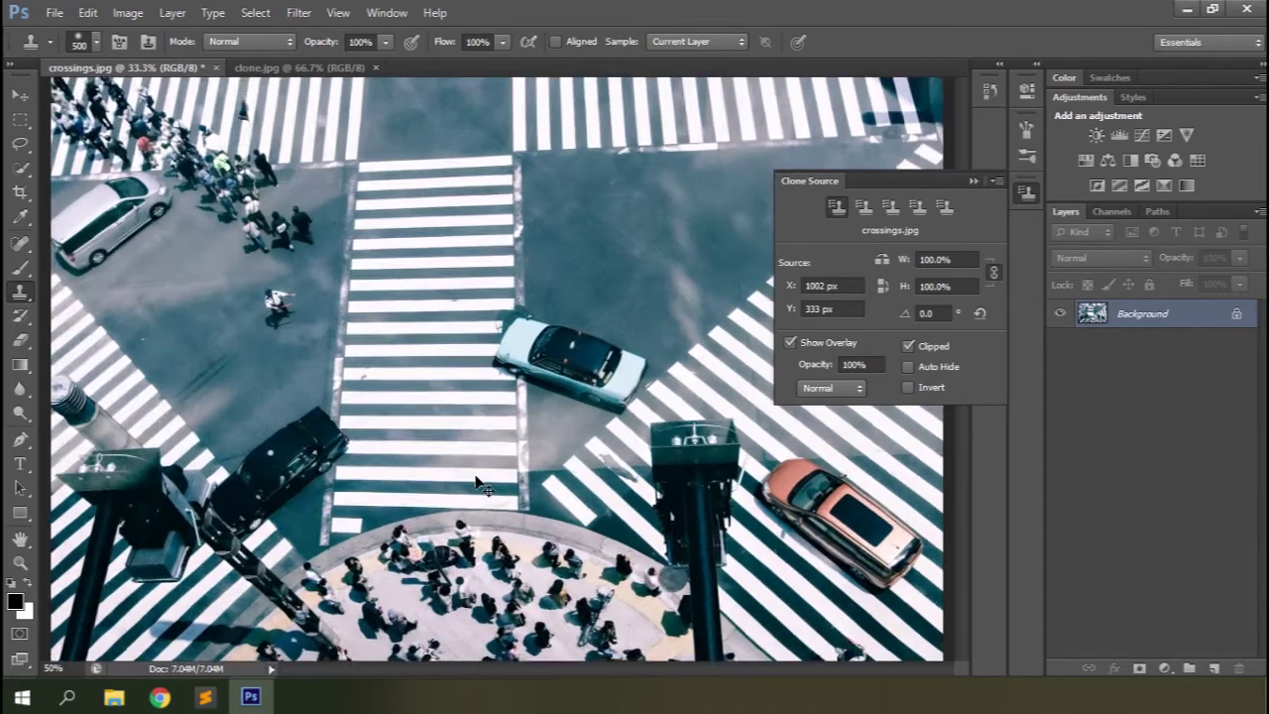
{"action": "left_click_drag", "start_coordinate": [964, 436], "coordinate": [968, 519]}
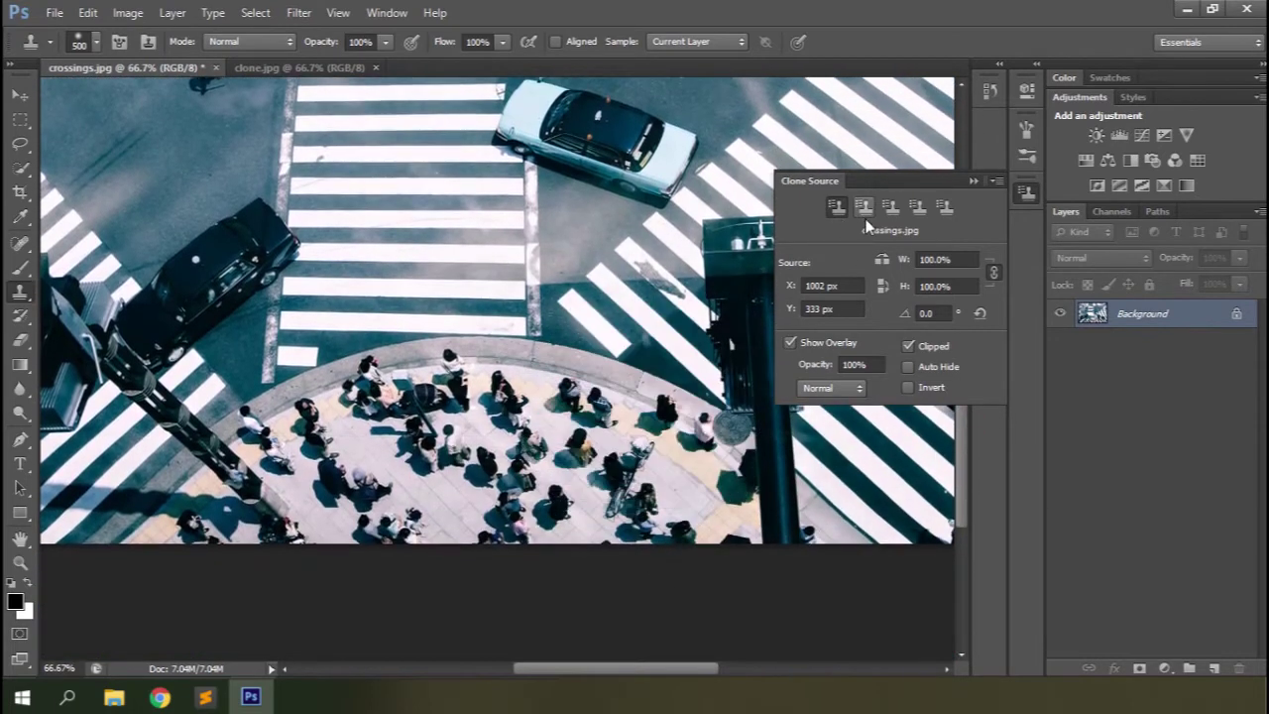
{"action": "left_click", "coordinate": [891, 206]}
{"action": "key", "text": "bracketleft"}
{"action": "key", "text": "bracketleft"}
{"action": "key", "text": "bracketleft"}
{"action": "key", "text": "bracketleft"}
{"action": "key", "text": "bracketleft"}
{"action": "key", "text": "bracketleft"}
{"action": "key", "text": "bracketleft"}
{"action": "key", "text": "bracketleft"}
{"action": "left_click", "coordinate": [642, 384], "text": "alt"}
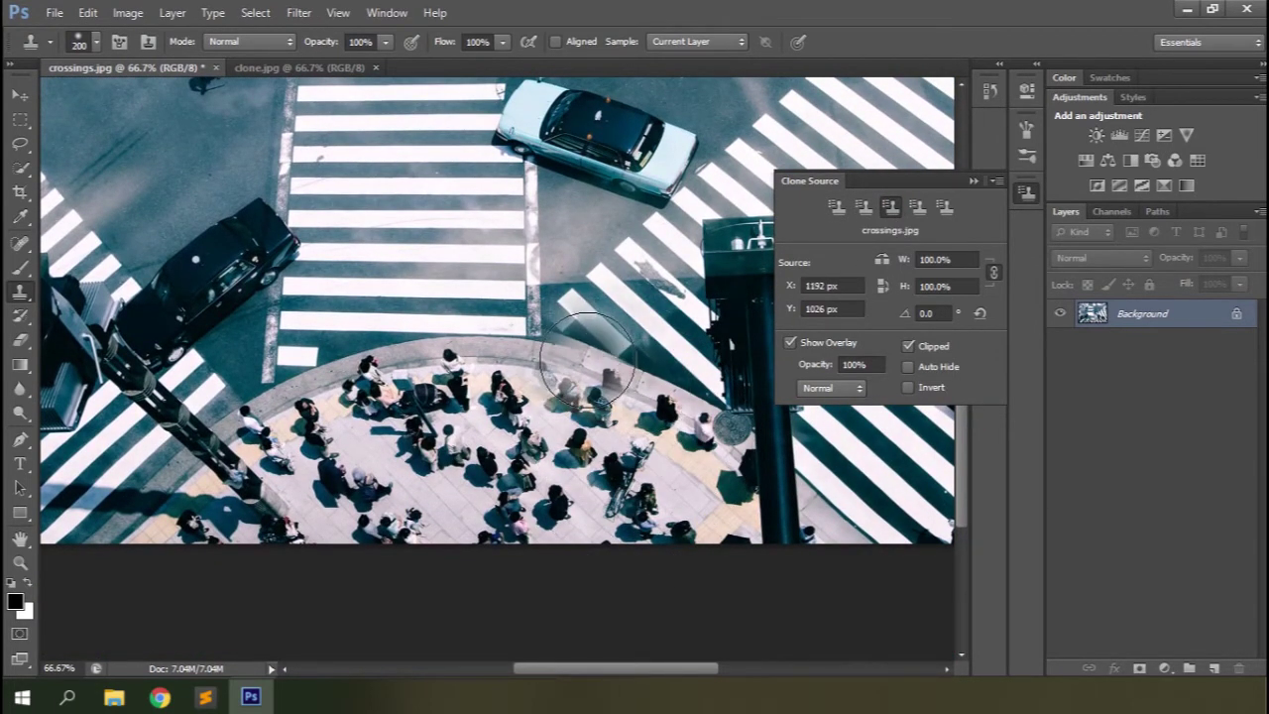
Rotate the third clone source to -8.0° and stamp it along the plaza's curved curb.
{"action": "left_click", "coordinate": [584, 359]}
{"action": "left_click_drag", "start_coordinate": [903, 315], "coordinate": [885, 319]}
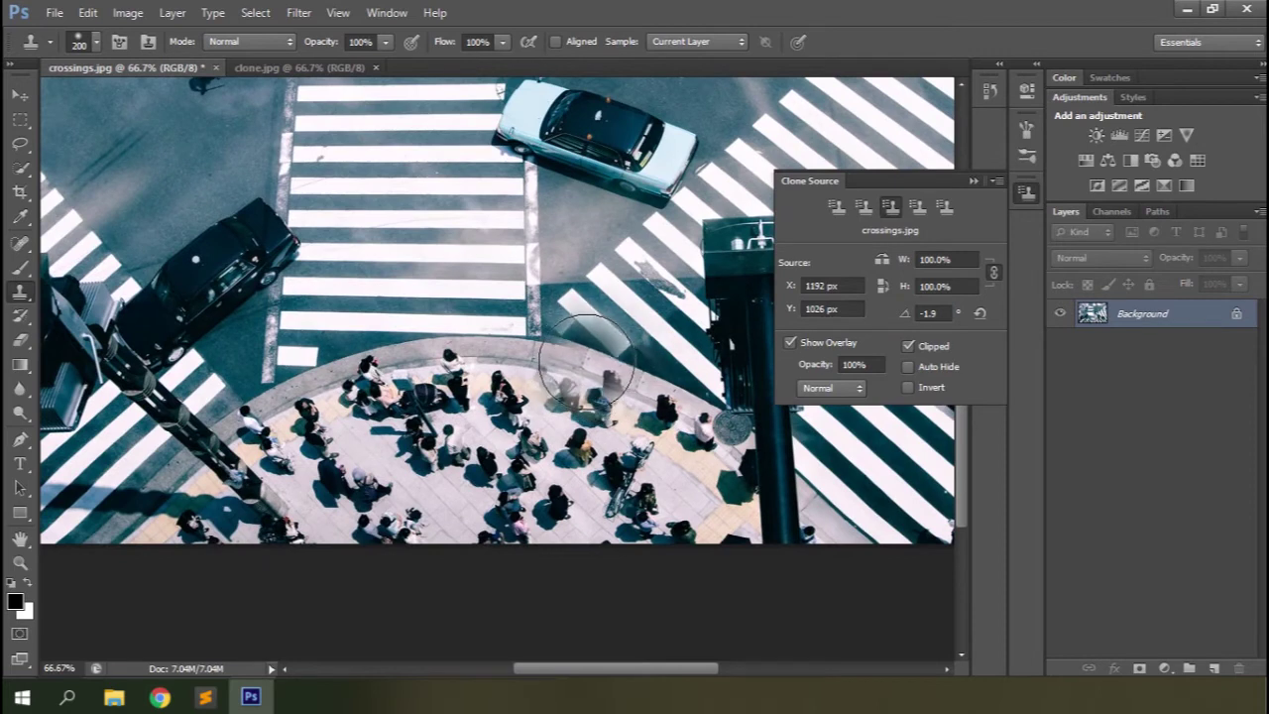
{"action": "left_click_drag", "start_coordinate": [909, 314], "coordinate": [843, 327]}
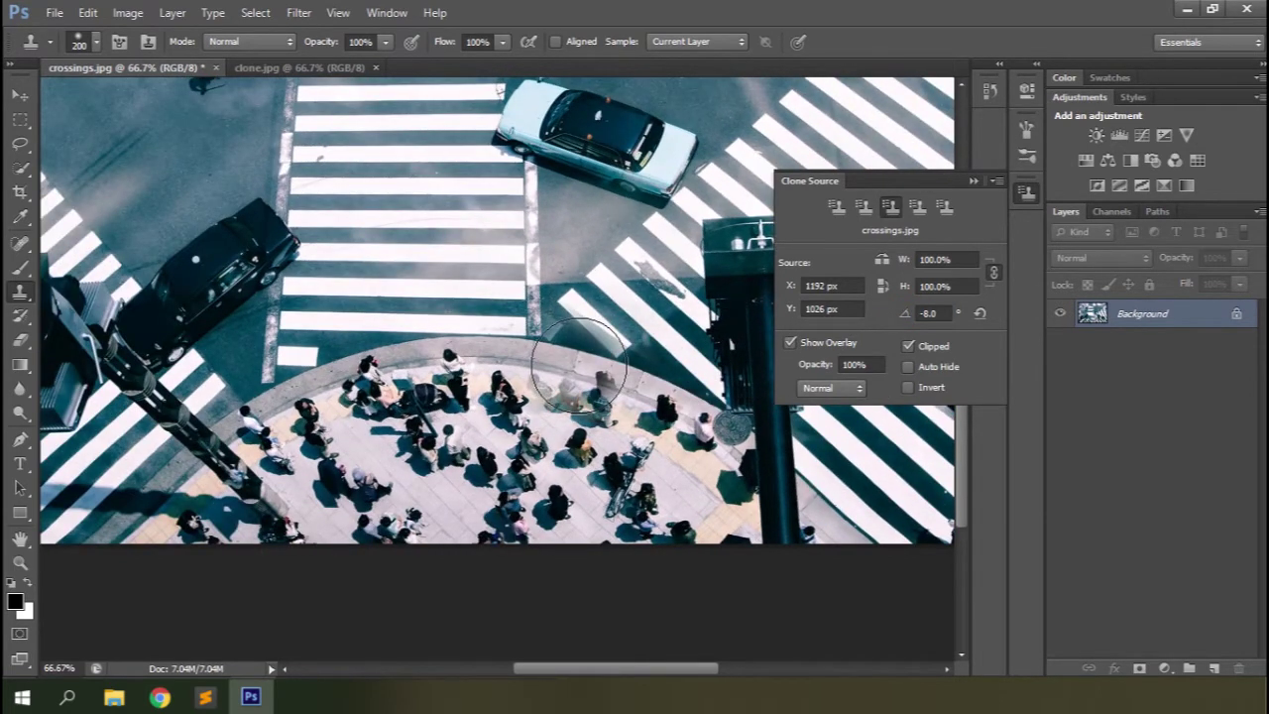
{"action": "mouse_move", "coordinate": [579, 364]}
{"action": "left_mouse_down"}
{"action": "mouse_move", "coordinate": [552, 363]}
{"action": "mouse_move", "coordinate": [602, 388]}
{"action": "mouse_move", "coordinate": [581, 366]}
{"action": "left_mouse_up"}
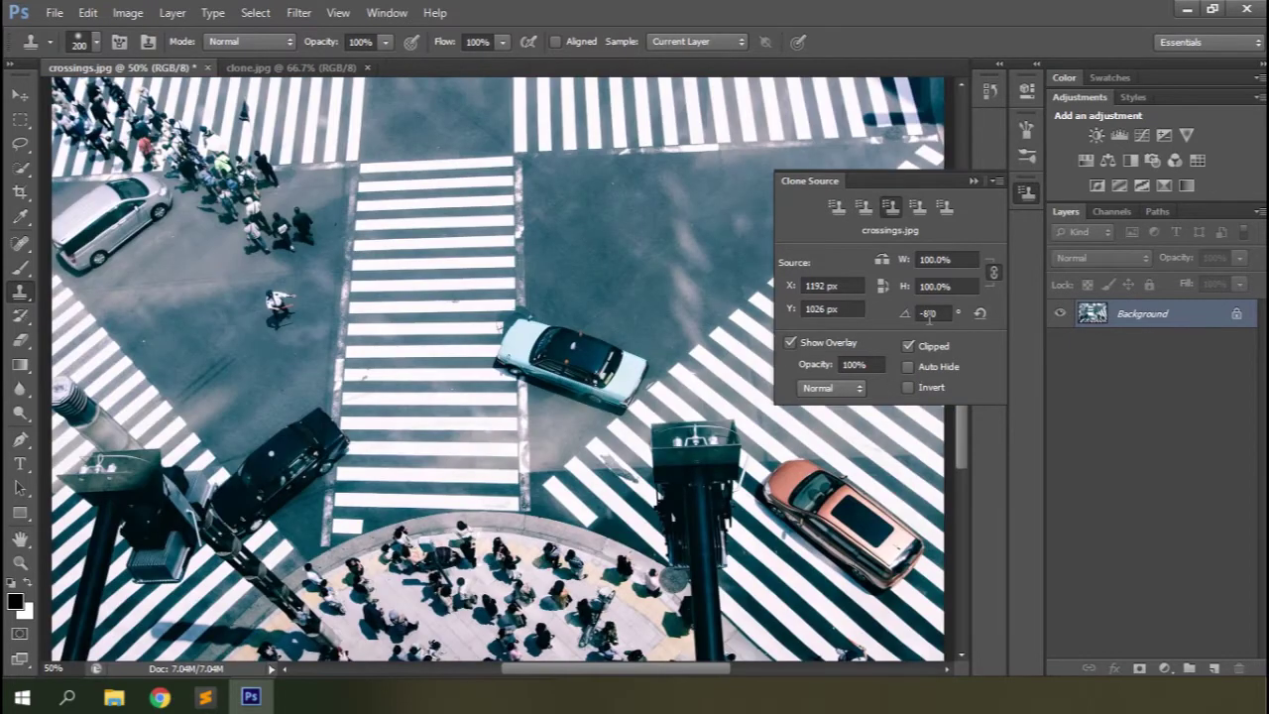
Return to the first clone source and set its overlay to 100% opacity with the Darken blend mode.
{"action": "left_click", "coordinate": [928, 313]}
{"action": "left_click", "coordinate": [837, 206]}
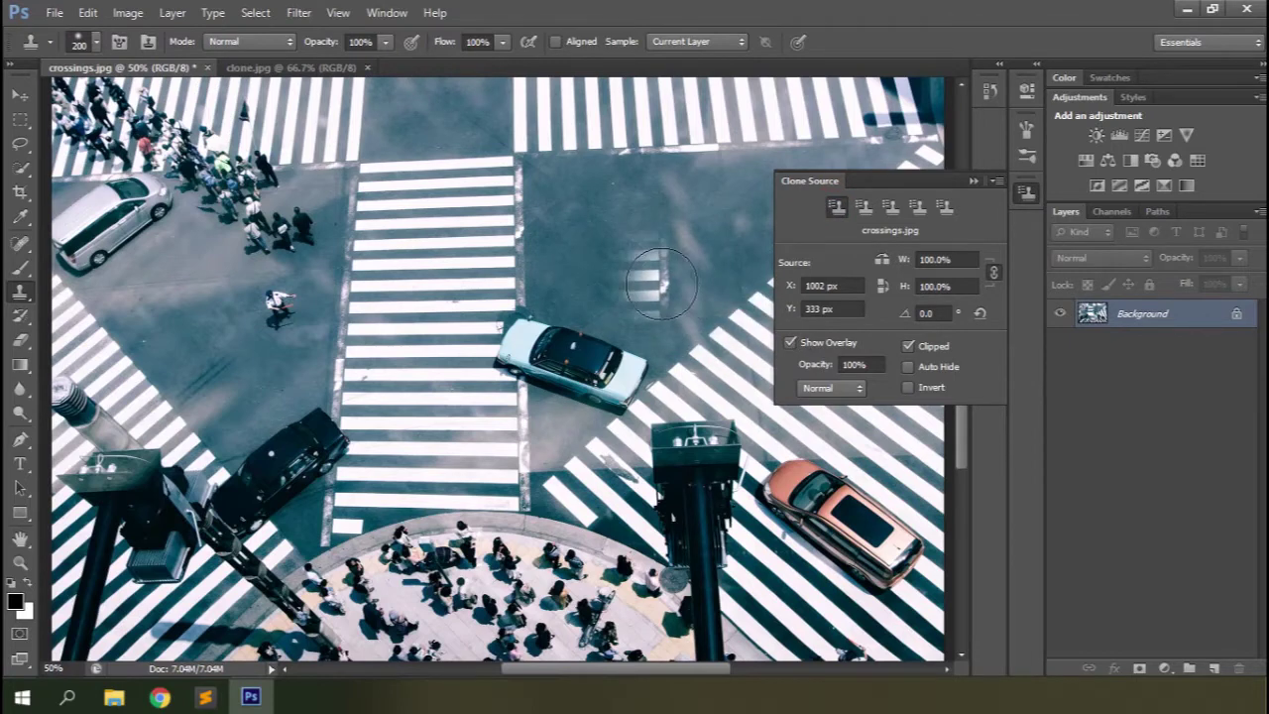
{"action": "left_click", "coordinate": [790, 341]}
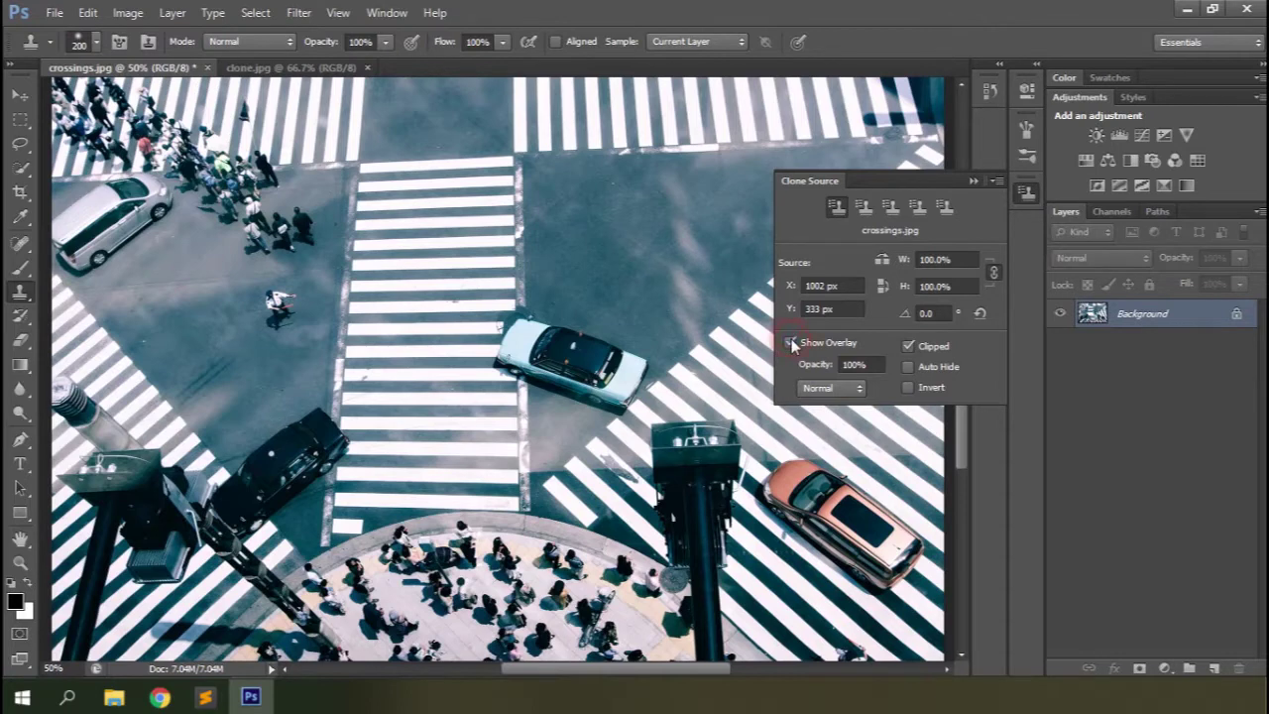
{"action": "left_click_drag", "start_coordinate": [813, 368], "coordinate": [772, 375]}
{"action": "left_click_drag", "start_coordinate": [815, 368], "coordinate": [866, 363]}
{"action": "left_click", "coordinate": [844, 388]}
{"action": "left_click", "coordinate": [823, 419]}
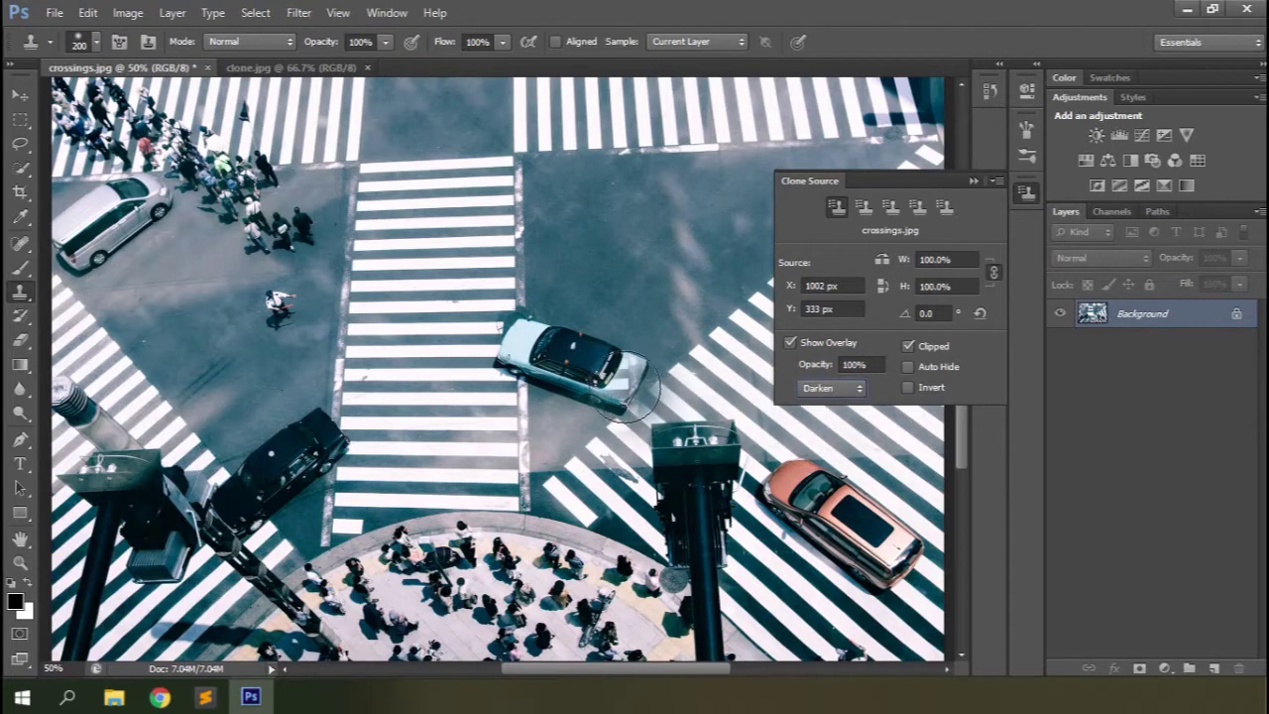
Try the Lighten and Difference overlay blend modes on the blue taxi, and set the overlay back to Normal.
{"action": "left_click", "coordinate": [847, 388]}
{"action": "left_click", "coordinate": [822, 433]}
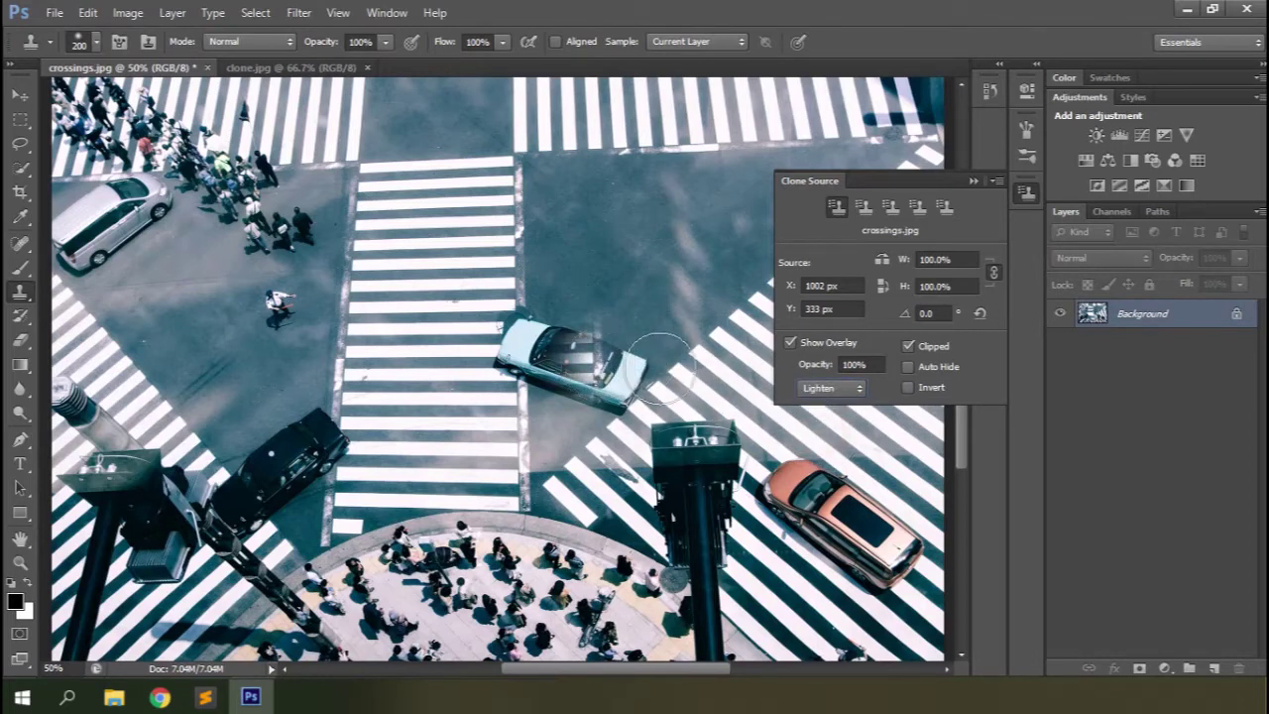
{"action": "left_click", "coordinate": [838, 387]}
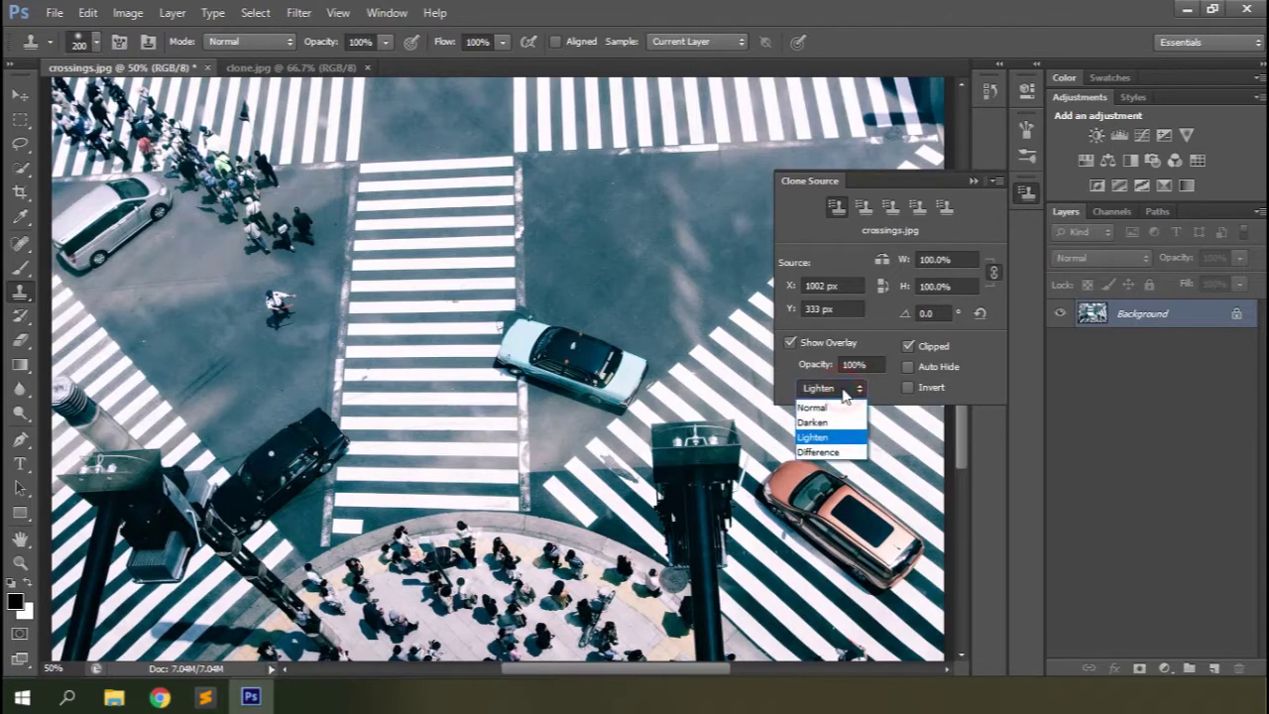
{"action": "left_click", "coordinate": [837, 451]}
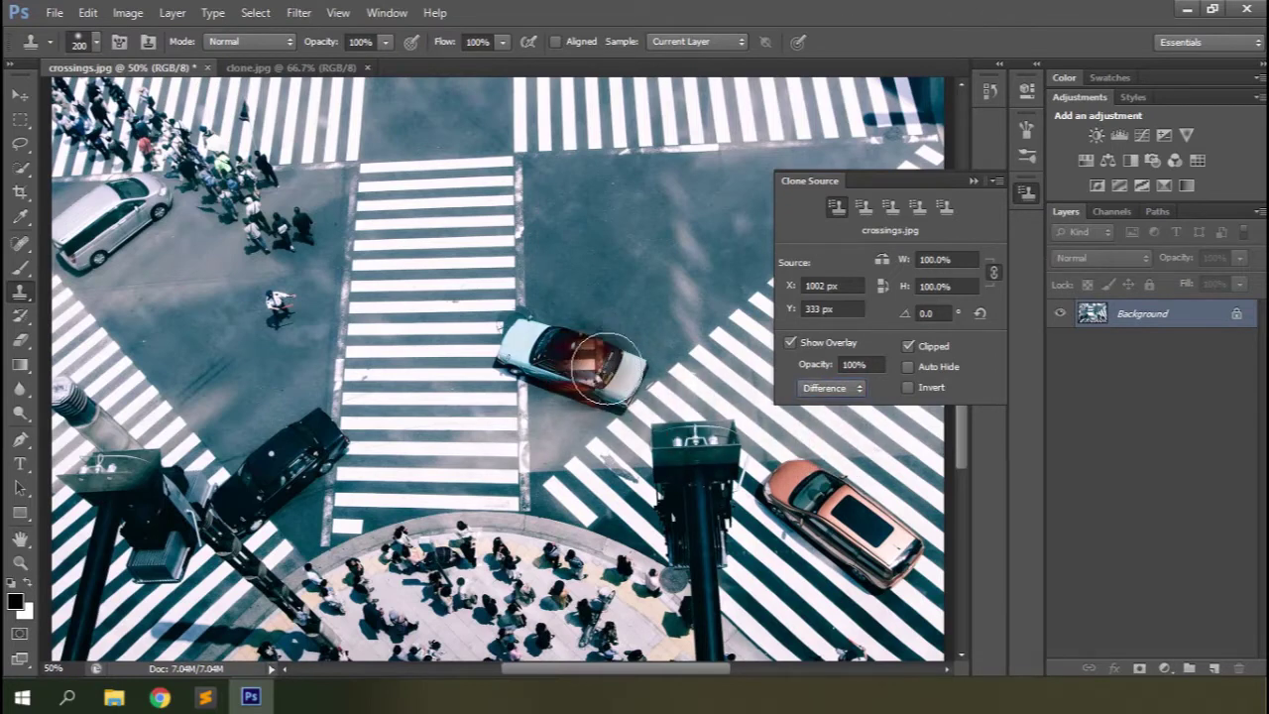
{"action": "left_click", "coordinate": [859, 389]}
{"action": "left_click", "coordinate": [819, 413]}
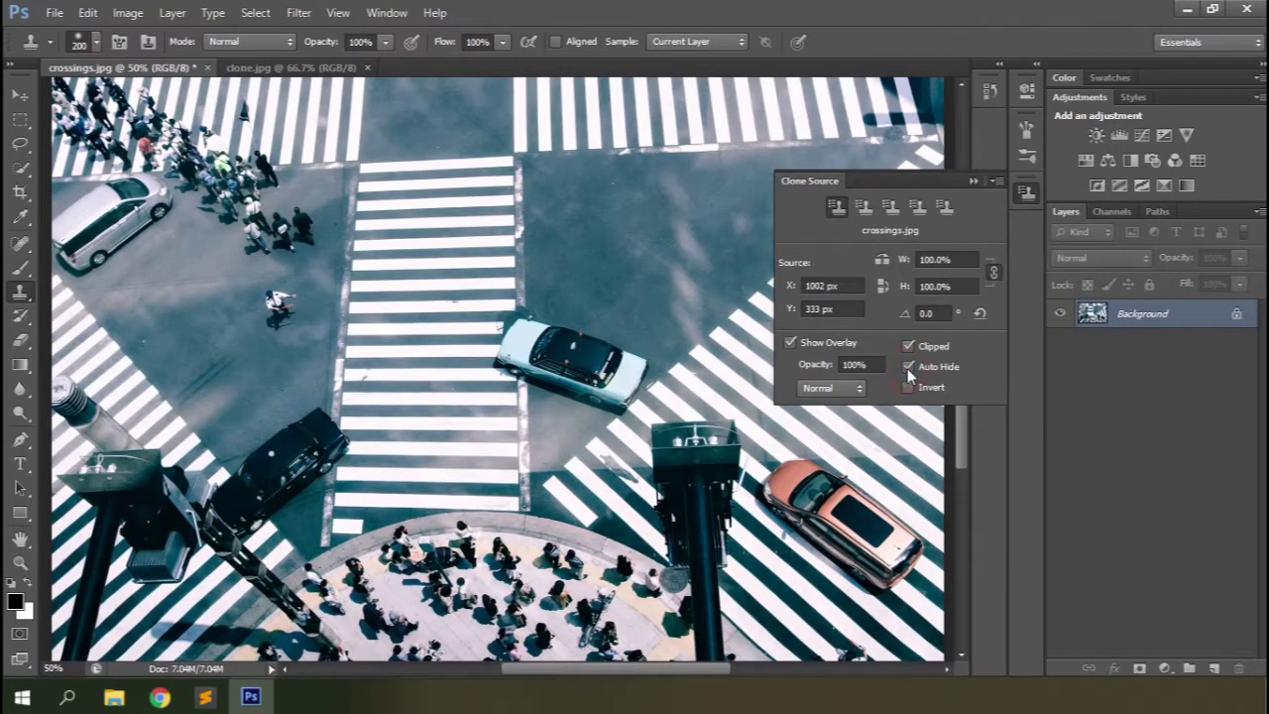
Compare a stroke over the blue taxi with Auto Hide on and one on the asphalt with it off, undoing both.
{"action": "mouse_move", "coordinate": [519, 345]}
{"action": "left_mouse_down"}
{"action": "mouse_move", "coordinate": [601, 355]}
{"action": "mouse_move", "coordinate": [528, 355]}
{"action": "left_mouse_up"}
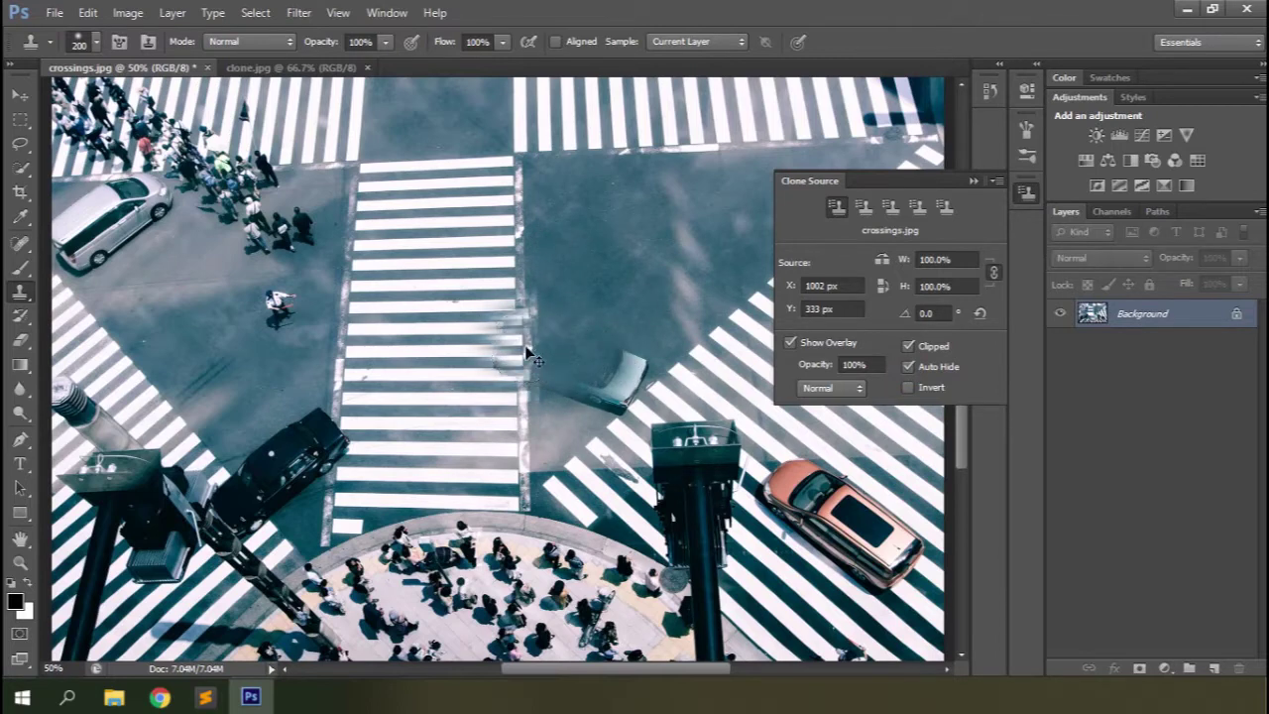
{"action": "key", "text": "ctrl+z"}
{"action": "left_click", "coordinate": [909, 367]}
{"action": "mouse_move", "coordinate": [566, 208]}
{"action": "left_mouse_down"}
{"action": "mouse_move", "coordinate": [573, 274]}
{"action": "mouse_move", "coordinate": [567, 238]}
{"action": "left_mouse_up"}
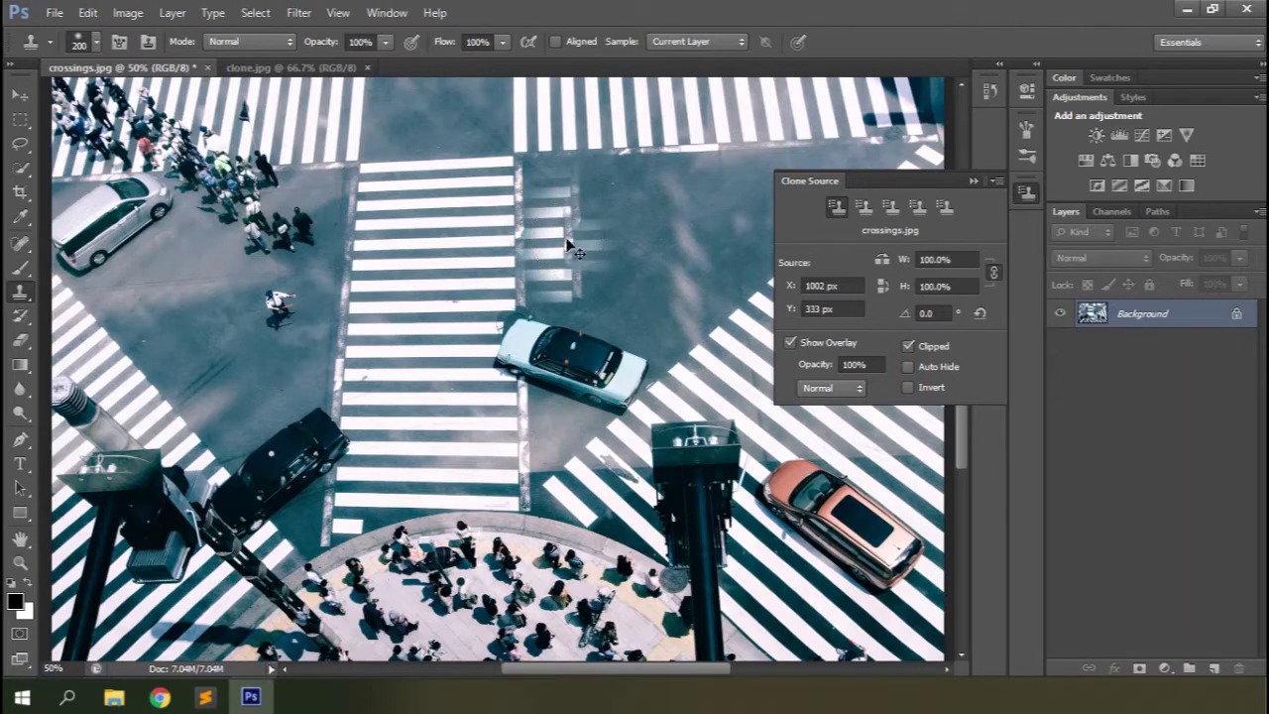
{"action": "key", "text": "ctrl+z"}
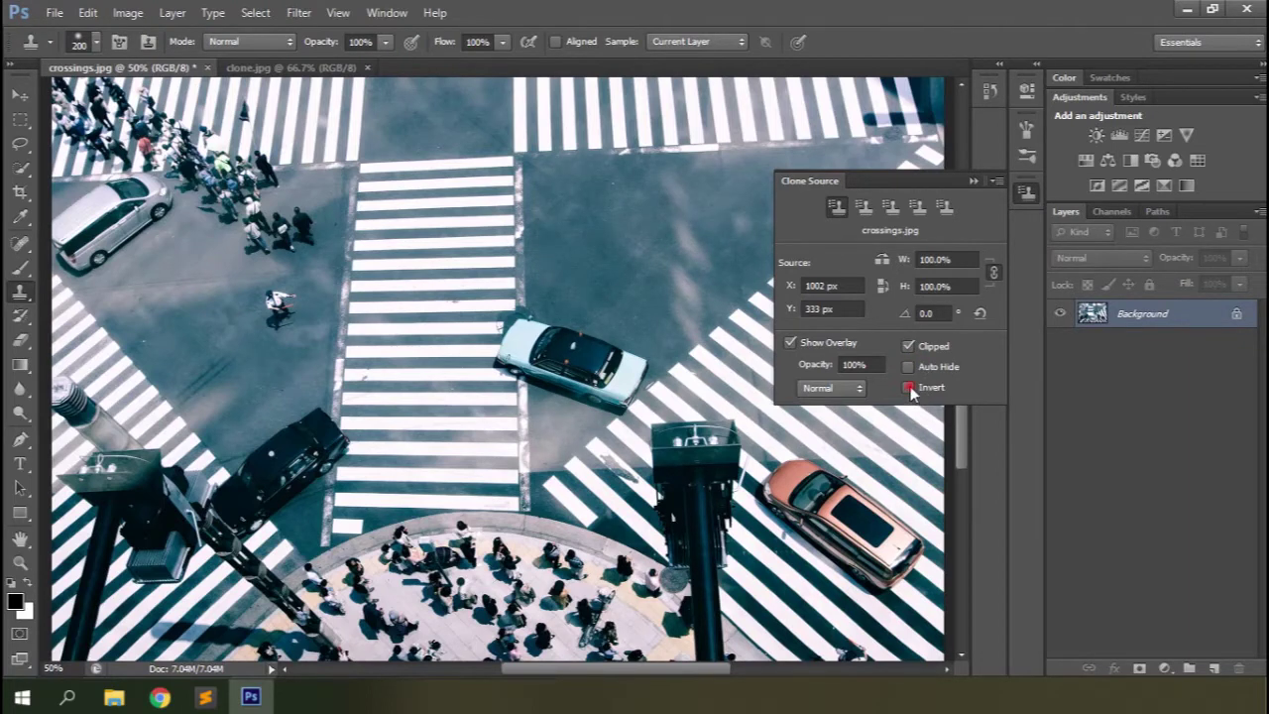
Test the inverted overlay with a stroke above the blue taxi, undo the stroke and turn Invert off.
{"action": "left_click", "coordinate": [571, 270]}
{"action": "left_click_drag", "start_coordinate": [571, 270], "coordinate": [571, 307]}
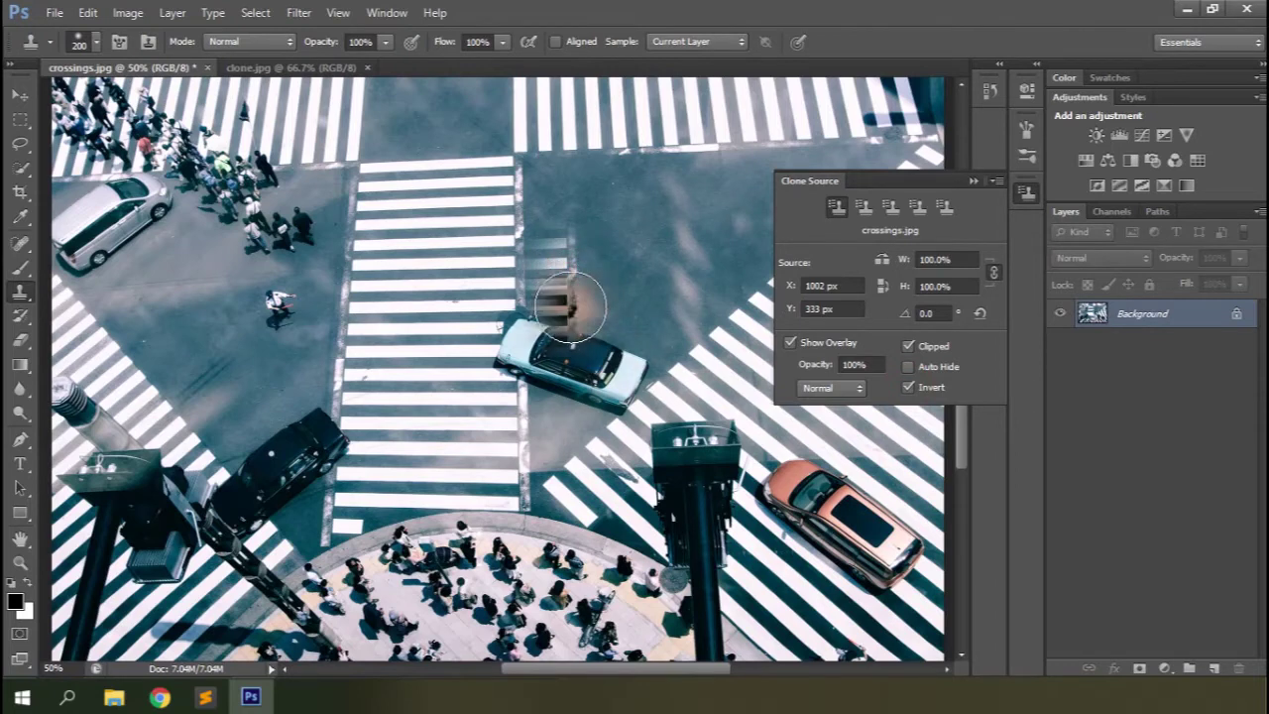
{"action": "key", "text": "ctrl+z"}
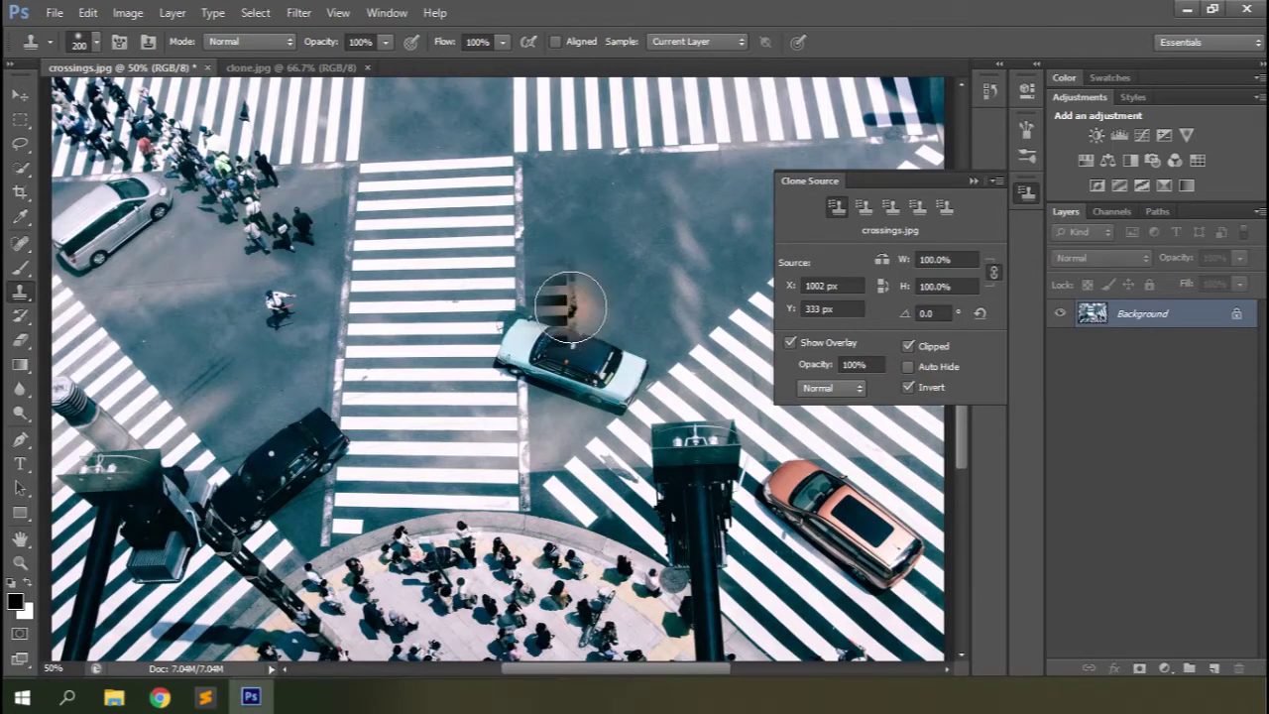
{"action": "left_click", "coordinate": [910, 387]}
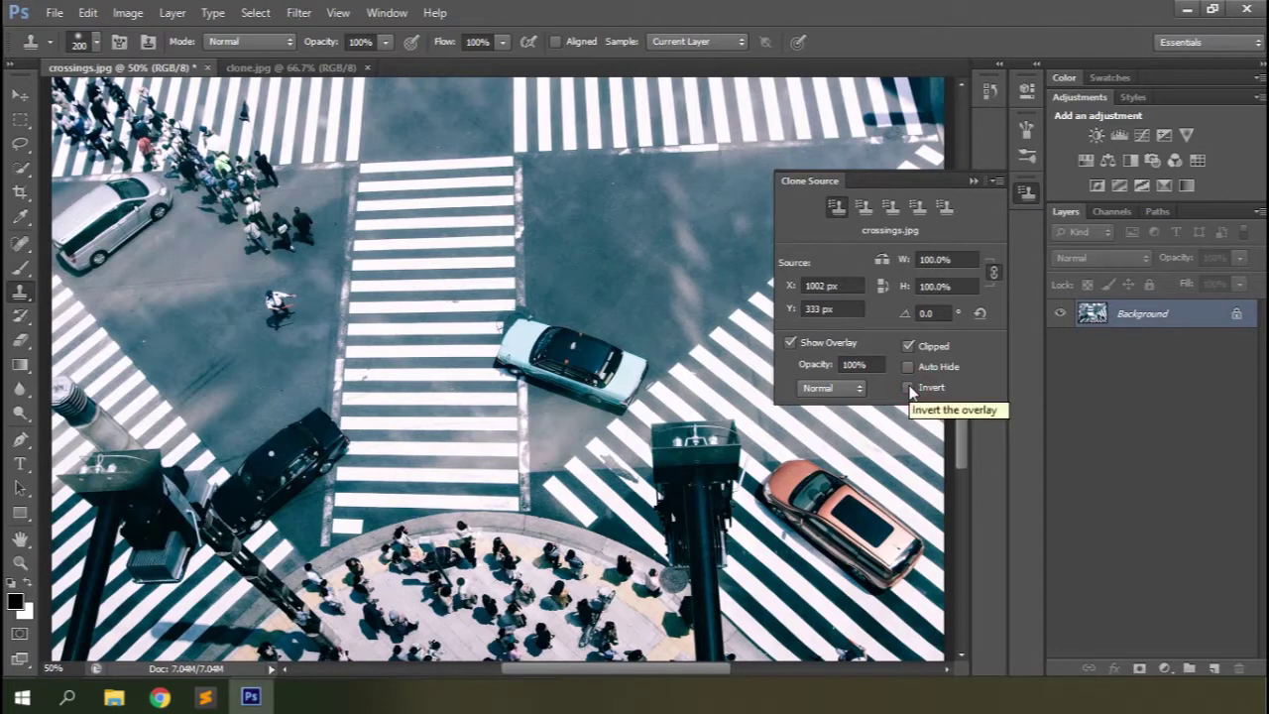
Collapse the Clone Source settings and examine the Clone Stamp's blending Mode and layer Sample options.
{"action": "left_click", "coordinate": [974, 183]}
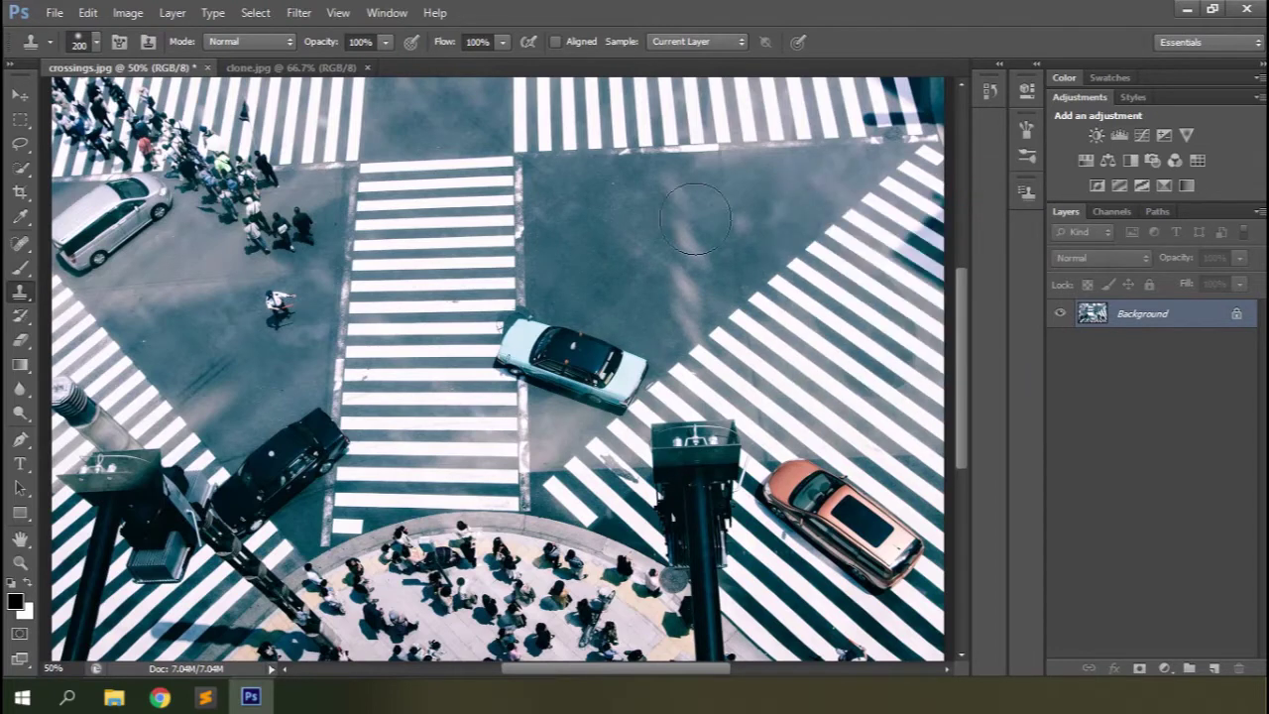
{"action": "left_click", "coordinate": [253, 40]}
{"action": "left_click", "coordinate": [253, 41]}
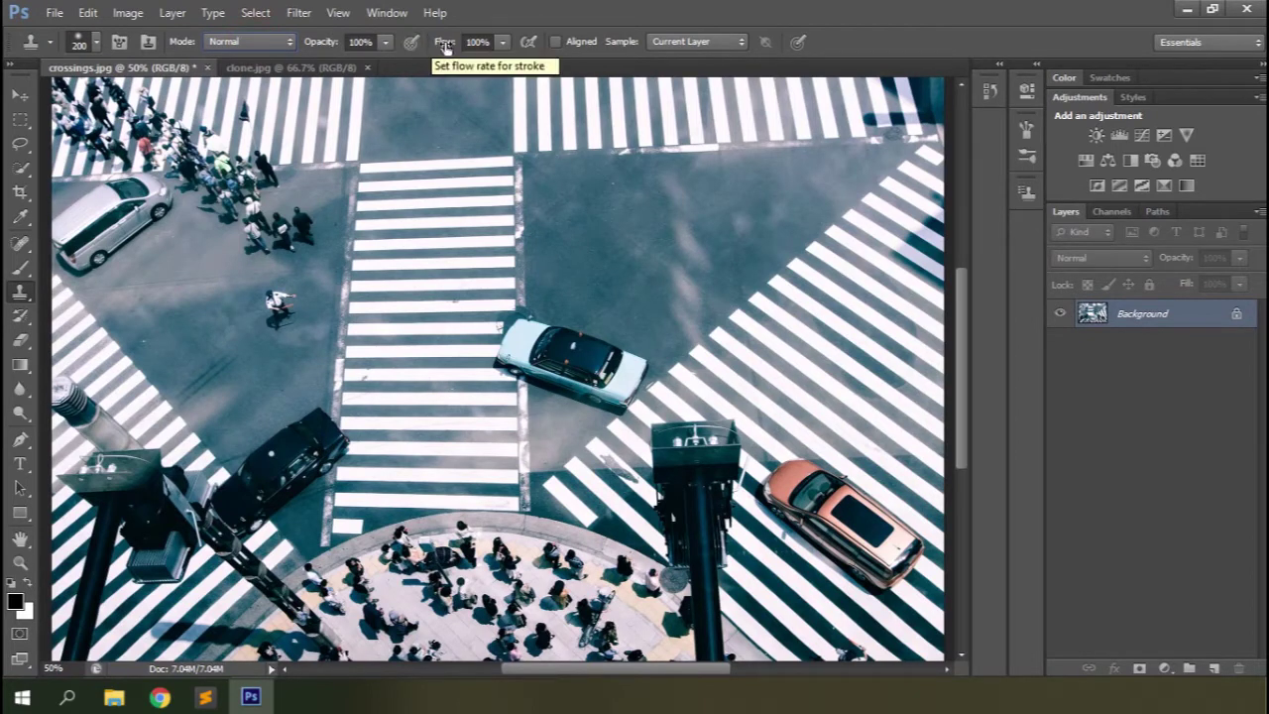
{"action": "left_click", "coordinate": [697, 44]}
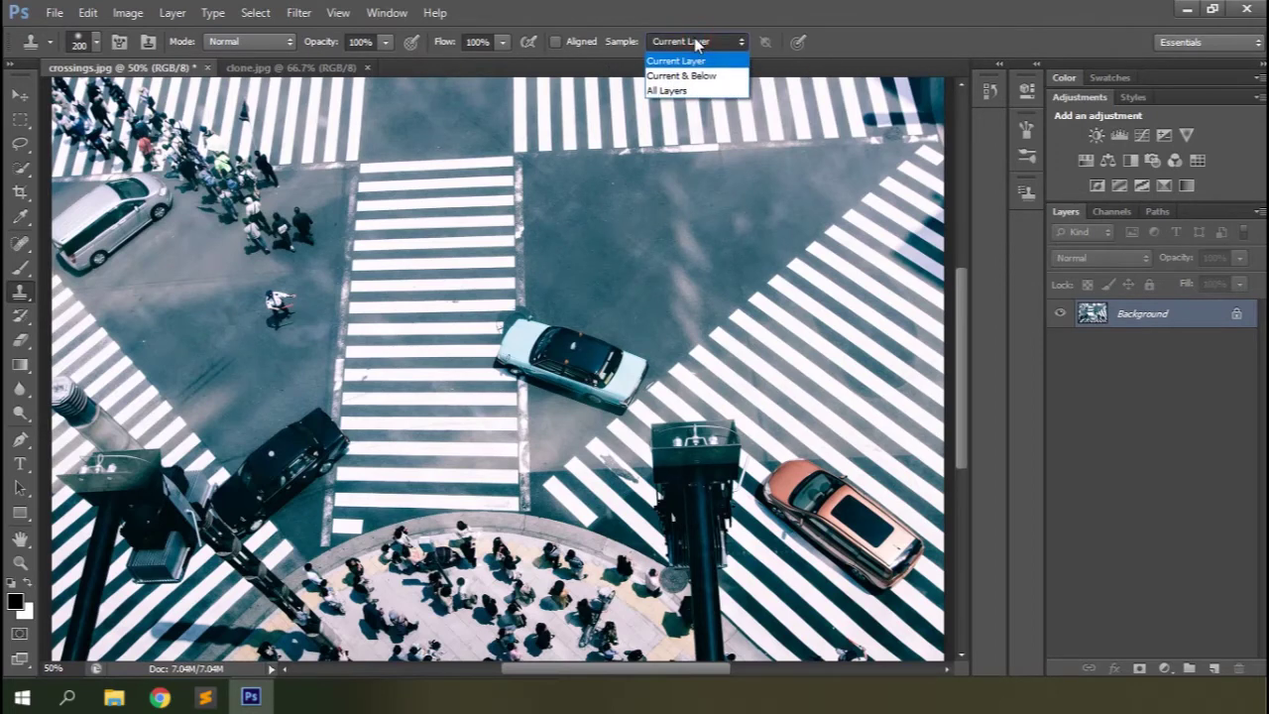
{"action": "left_click", "coordinate": [770, 7]}
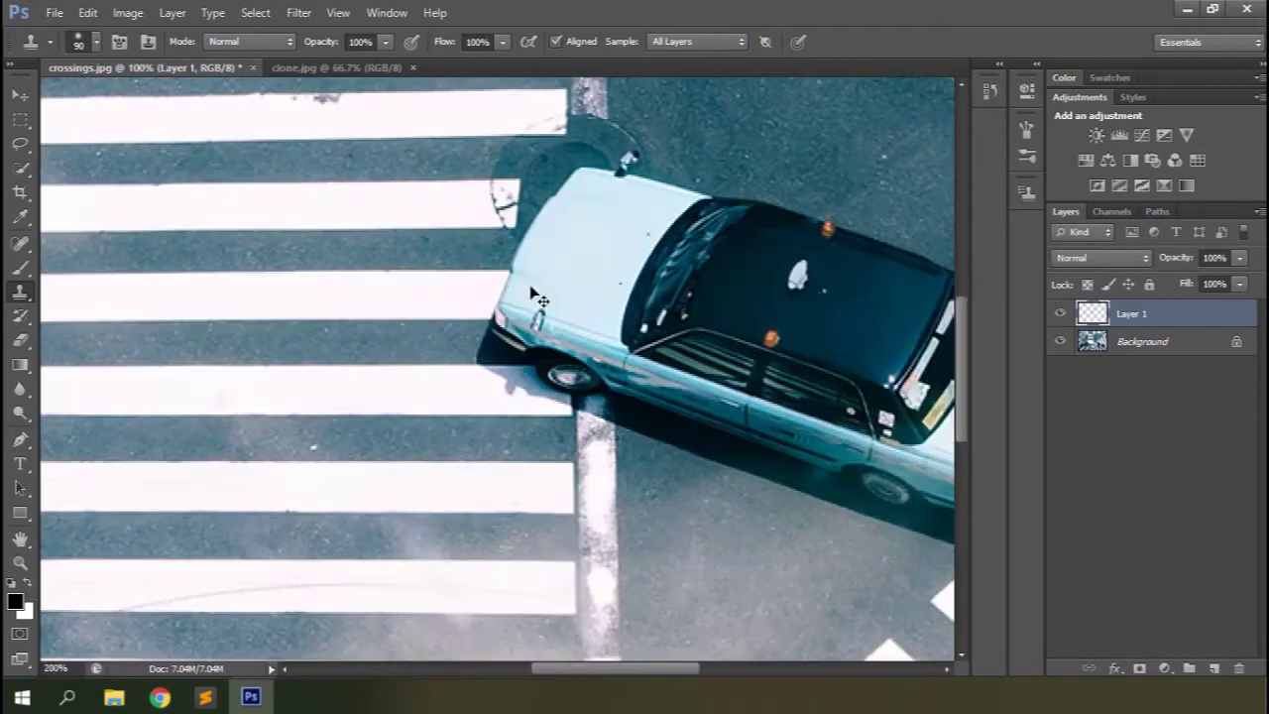
Clone clean asphalt over the blue taxi's front and body on Layer 1 with a 90 px aligned brush sampling all layers.
{"action": "mouse_move", "coordinate": [595, 327]}
{"action": "left_mouse_down"}
{"action": "mouse_move", "coordinate": [580, 255]}
{"action": "mouse_move", "coordinate": [722, 326]}
{"action": "mouse_move", "coordinate": [608, 418]}
{"action": "left_mouse_up"}
{"action": "key", "text": "ctrl+minus"}
{"action": "left_click", "coordinate": [594, 195], "text": "alt"}
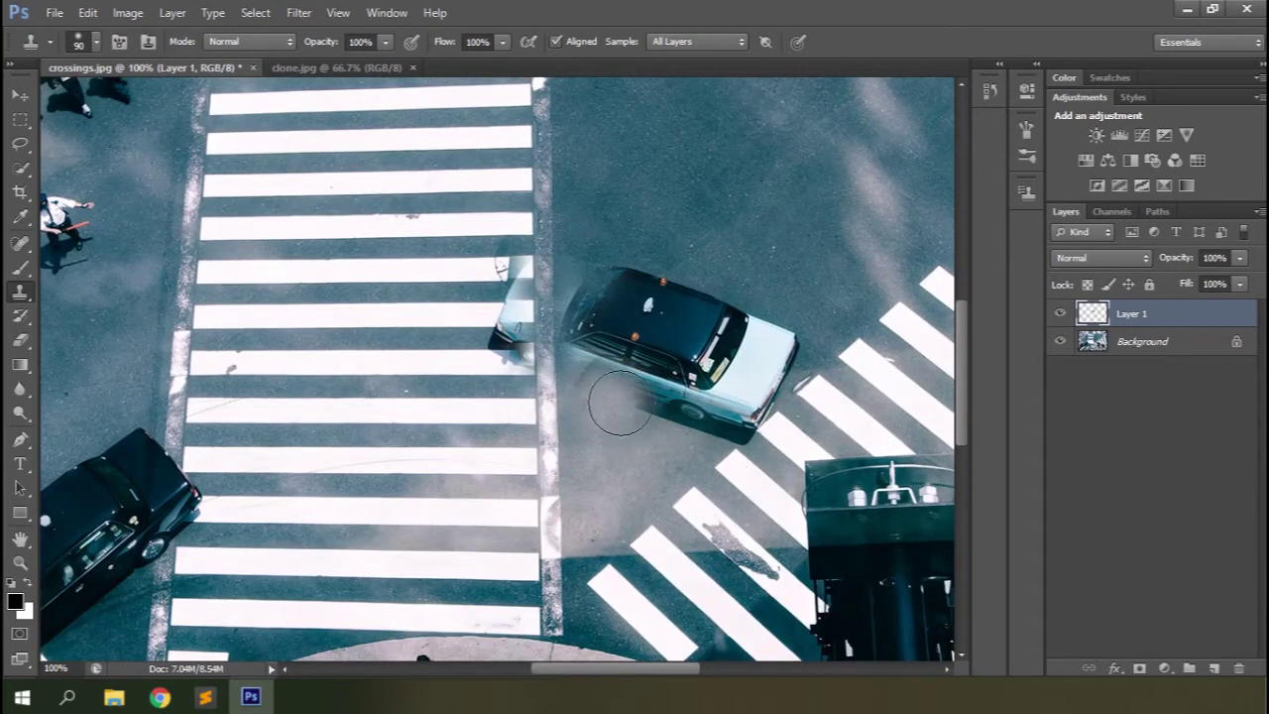
{"action": "left_click_drag", "start_coordinate": [601, 374], "coordinate": [667, 424]}
{"action": "left_click", "coordinate": [589, 279]}
{"action": "mouse_move", "coordinate": [589, 280]}
{"action": "left_mouse_down"}
{"action": "mouse_move", "coordinate": [627, 303]}
{"action": "mouse_move", "coordinate": [679, 233]}
{"action": "mouse_move", "coordinate": [673, 354]}
{"action": "mouse_move", "coordinate": [606, 362]}
{"action": "mouse_move", "coordinate": [683, 315]}
{"action": "left_mouse_up"}
Clone asphalt over the blue taxi's remaining rear end beside the diagonal crosswalk.
{"action": "key", "text": "ctrl+plus"}
{"action": "scroll", "coordinate": [685, 334], "scroll_direction": "right", "scroll_amount": 5}
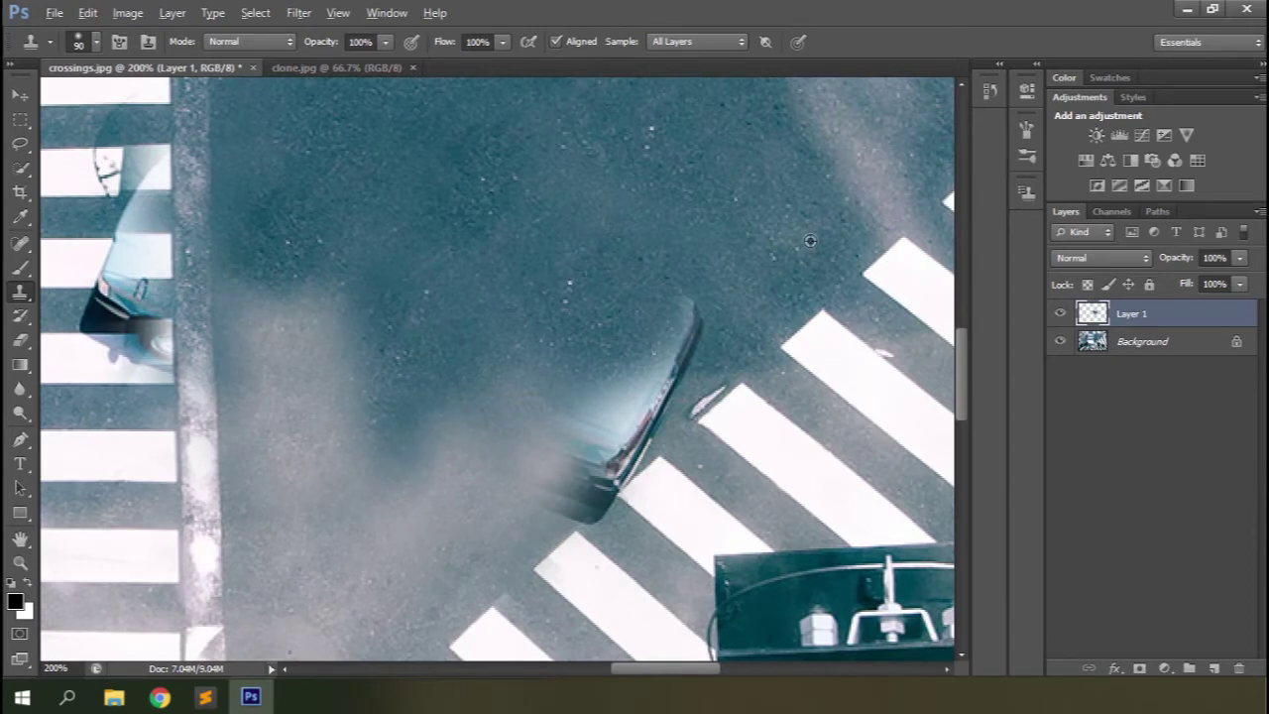
{"action": "mouse_move", "coordinate": [529, 323]}
{"action": "left_mouse_down"}
{"action": "mouse_move", "coordinate": [684, 416]}
{"action": "mouse_move", "coordinate": [740, 428]}
{"action": "mouse_move", "coordinate": [763, 386]}
{"action": "left_mouse_up"}
Shrink the brush to 50 px and rebuild the central crosswalk's stripe ends and edge line over the taxi's front.
{"action": "scroll", "coordinate": [684, 417], "scroll_direction": "left", "scroll_amount": 5}
{"action": "scroll", "coordinate": [684, 416], "scroll_direction": "up", "scroll_amount": 3}
{"action": "key", "text": "["}
{"action": "key", "text": "["}
{"action": "key", "text": "["}
{"action": "key", "text": "["}
{"action": "scroll", "coordinate": [584, 462], "scroll_direction": "down", "scroll_amount": 3}
{"action": "mouse_move", "coordinate": [733, 289]}
{"action": "left_mouse_down"}
{"action": "mouse_move", "coordinate": [723, 314]}
{"action": "mouse_move", "coordinate": [815, 302]}
{"action": "mouse_move", "coordinate": [748, 179]}
{"action": "left_mouse_up"}
{"action": "scroll", "coordinate": [827, 258], "scroll_direction": "down", "scroll_amount": 1}
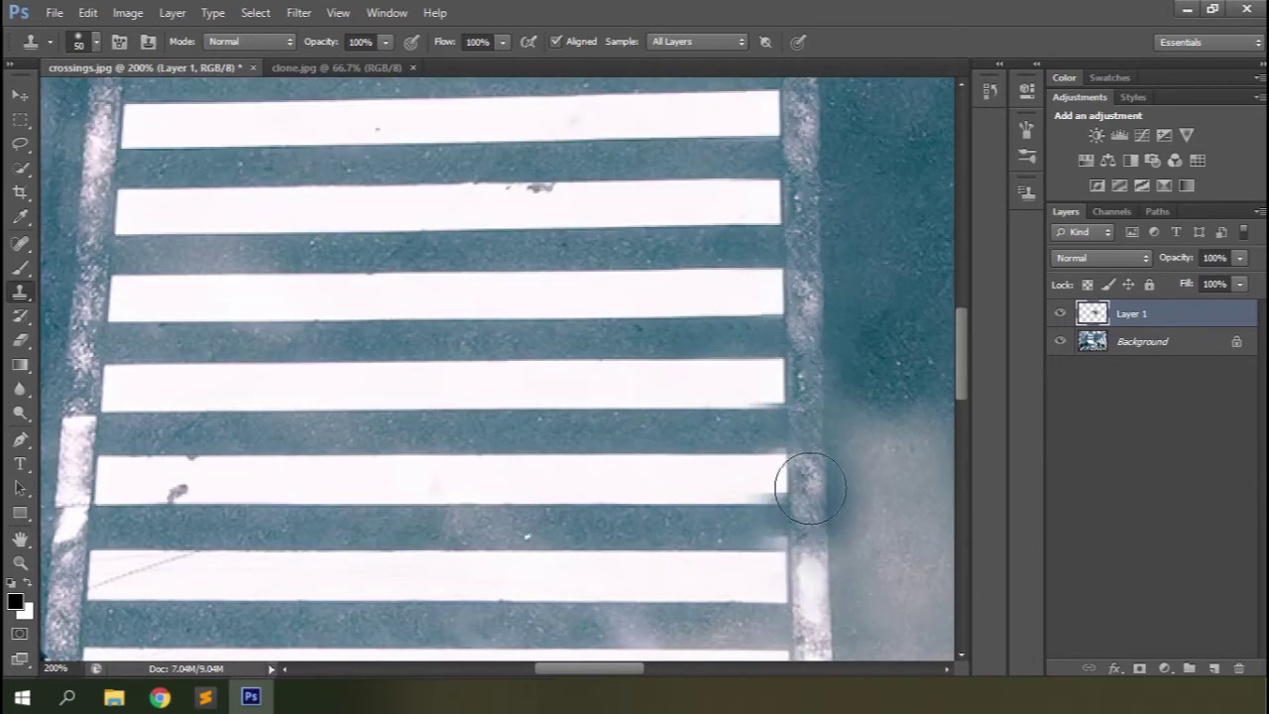
Clean up the rebuilt stripe ends of the central crosswalk with a 30 px brush.
{"action": "scroll", "coordinate": [777, 399], "scroll_direction": "up", "scroll_amount": 4}
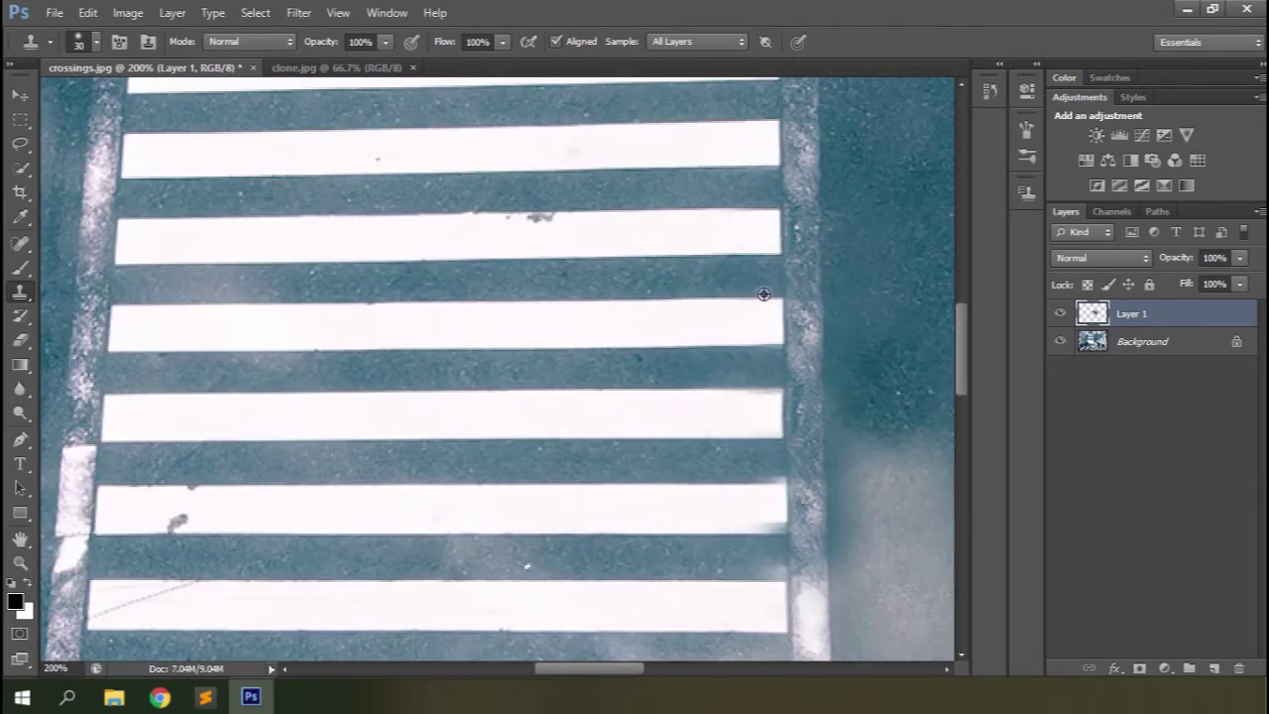
{"action": "scroll", "coordinate": [720, 401], "scroll_direction": "down", "scroll_amount": 2}
{"action": "scroll", "coordinate": [719, 489], "scroll_direction": "down", "scroll_amount": 3}
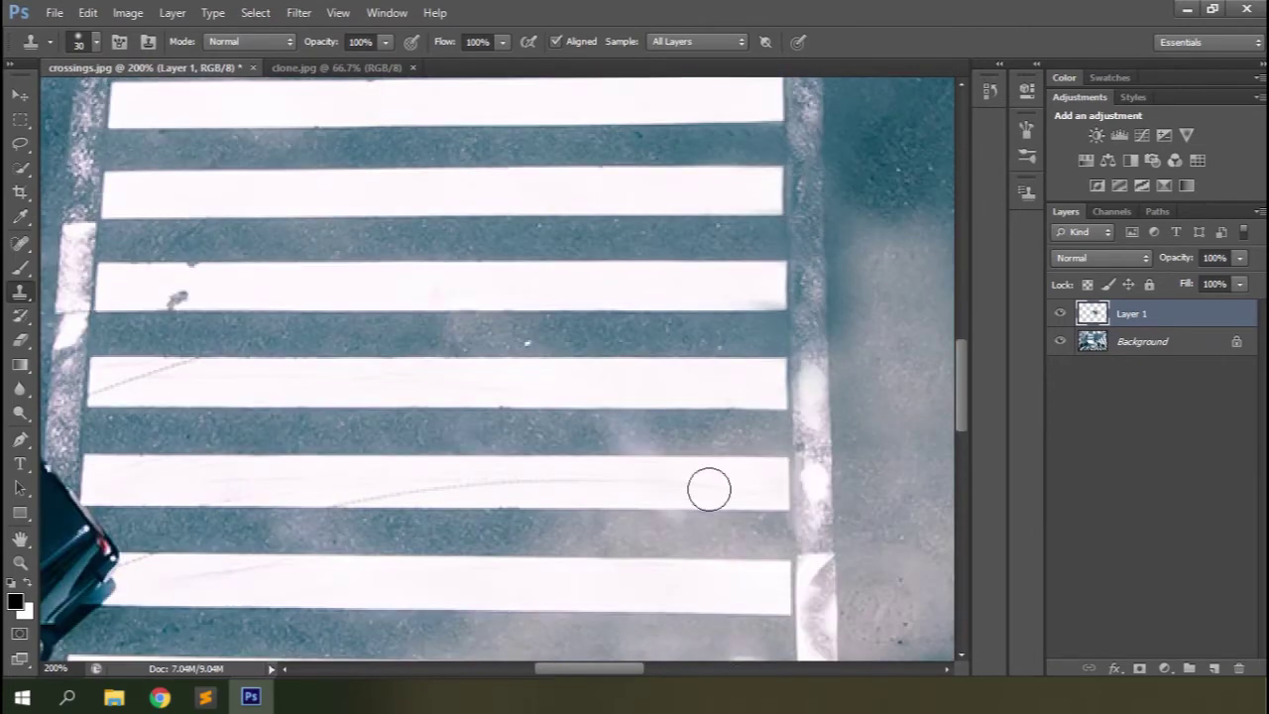
{"action": "scroll", "coordinate": [808, 406], "scroll_direction": "down", "scroll_amount": 1}
{"action": "scroll", "coordinate": [822, 434], "scroll_direction": "up", "scroll_amount": 1}
{"action": "left_click_drag", "start_coordinate": [962, 418], "coordinate": [965, 342]}
Add Layer 2, stamp over the patchy asphalt near the diagonal crosswalk with a 90 px brush and set the layer's opacity to 51%.
{"action": "key", "text": "ctrl+minus"}
{"action": "key", "text": "ctrl+BackSpace"}
{"action": "key", "text": "ctrl+z"}
{"action": "key", "text": "ctrl+plus"}
{"action": "key", "text": "bracketright"}
{"action": "key", "text": "bracketright"}
{"action": "key", "text": "ctrl+minus"}
{"action": "key", "text": "ctrl+minus"}
{"action": "key", "text": "ctrl+minus"}
{"action": "key", "text": "ctrl+plus"}
{"action": "key", "text": "ctrl+plus"}
{"action": "left_click", "coordinate": [1215, 669]}
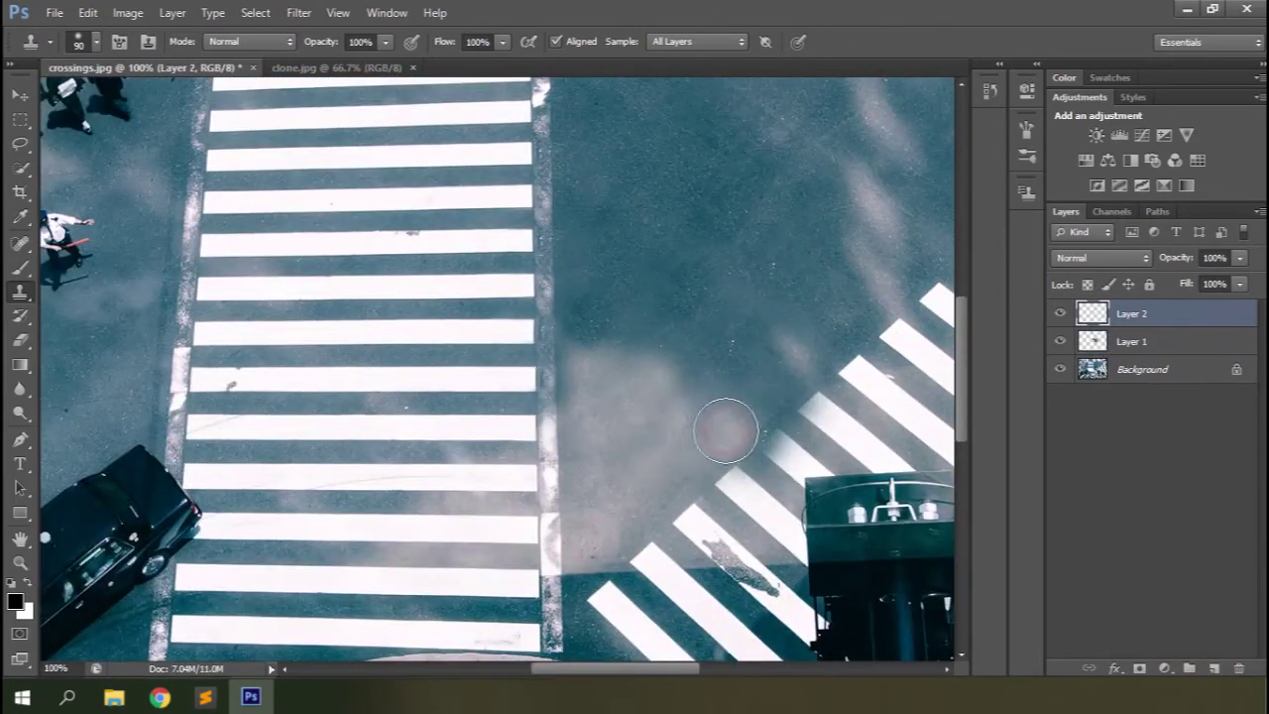
{"action": "key", "text": "5"}
{"action": "key", "text": "1"}
{"action": "key", "text": "ctrl+minus"}
{"action": "key", "text": "ctrl+minus"}
{"action": "key", "text": "ctrl+minus"}
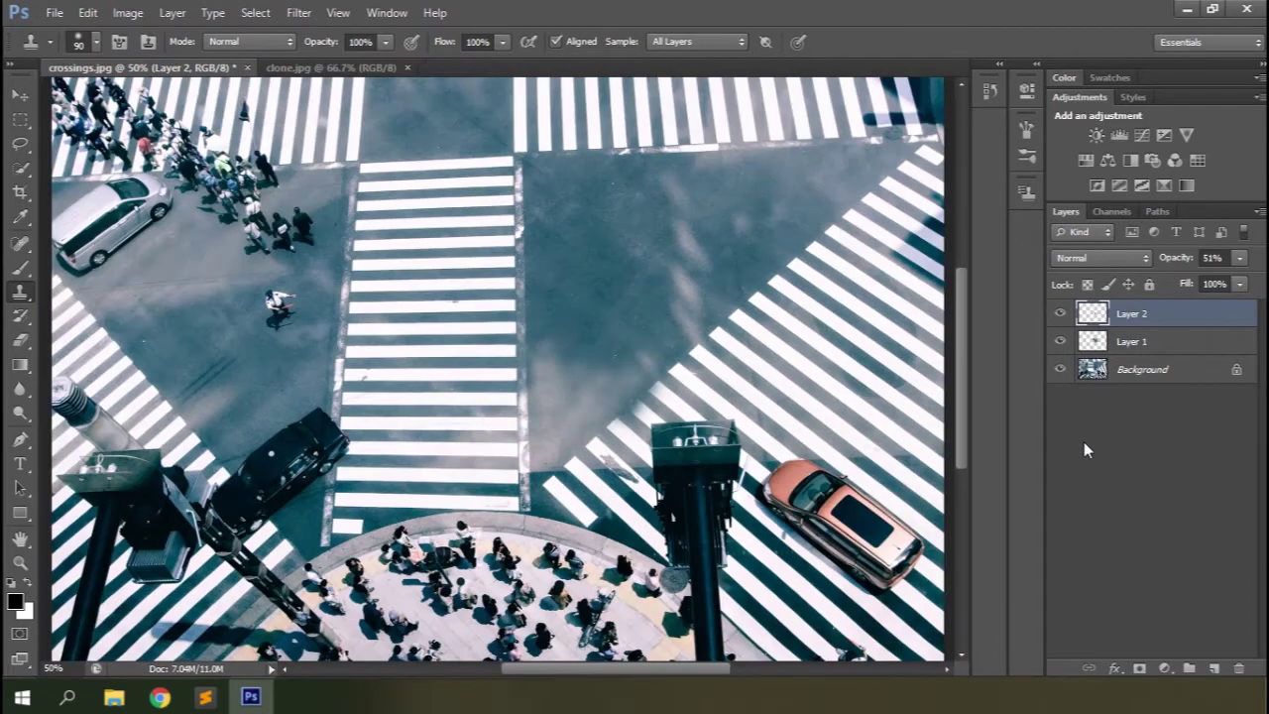
Group the two retouching layers, lock the group and add a new layer above it.
{"action": "key", "text": "ctrl+plus"}
{"action": "key", "text": "ctrl+plus"}
{"action": "key", "text": "ctrl+g"}
{"action": "key", "text": "ctrl+shift+alt+n"}
Clone the central crosswalk's edge line and stripe ends over the black car's rear, reducing the brush to 45 px.
{"action": "mouse_move", "coordinate": [657, 363]}
{"action": "left_mouse_down"}
{"action": "mouse_move", "coordinate": [654, 462]}
{"action": "mouse_move", "coordinate": [656, 348]}
{"action": "mouse_move", "coordinate": [678, 291]}
{"action": "mouse_move", "coordinate": [680, 383]}
{"action": "left_mouse_up"}
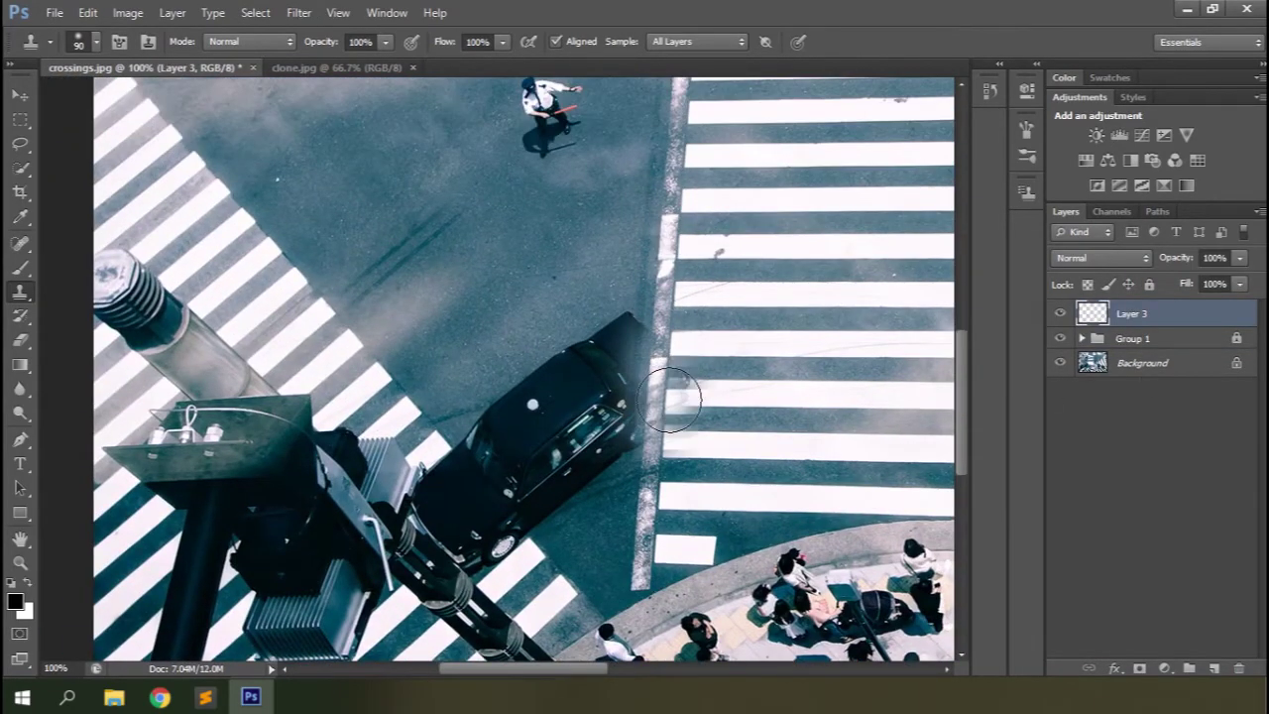
{"action": "key", "text": "ctrl+plus"}
{"action": "key", "text": "bracketleft"}
{"action": "key", "text": "bracketleft"}
{"action": "key", "text": "bracketleft"}
{"action": "key", "text": "bracketleft"}
{"action": "key", "text": "bracketleft"}
{"action": "mouse_move", "coordinate": [519, 517]}
{"action": "left_mouse_down"}
{"action": "mouse_move", "coordinate": [482, 483]}
{"action": "mouse_move", "coordinate": [456, 555]}
{"action": "left_mouse_up"}
{"action": "scroll", "coordinate": [549, 442], "scroll_direction": "down", "scroll_amount": 3}
{"action": "mouse_move", "coordinate": [460, 354]}
{"action": "left_mouse_down"}
{"action": "mouse_move", "coordinate": [486, 317]}
{"action": "mouse_move", "coordinate": [474, 342]}
{"action": "left_mouse_up"}
{"action": "scroll", "coordinate": [465, 332], "scroll_direction": "down", "scroll_amount": 4}
{"action": "scroll", "coordinate": [581, 307], "scroll_direction": "up", "scroll_amount": 5}
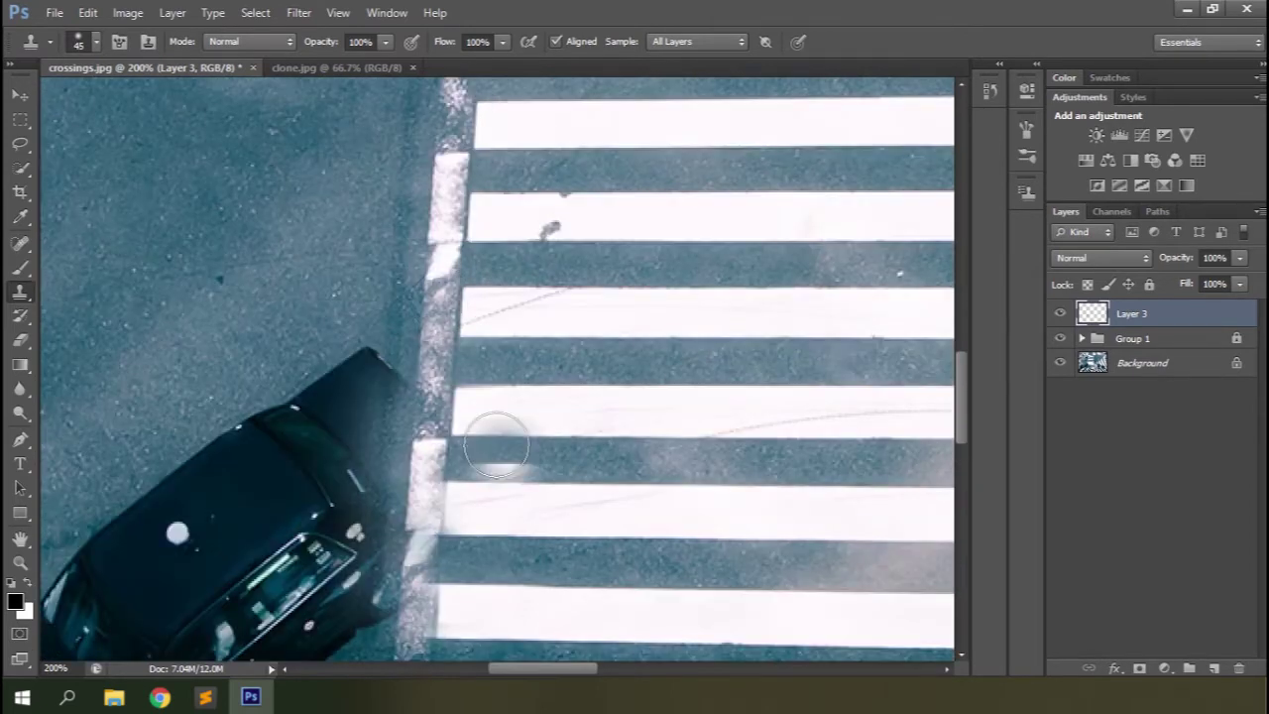
{"action": "scroll", "coordinate": [496, 367], "scroll_direction": "down", "scroll_amount": 2}
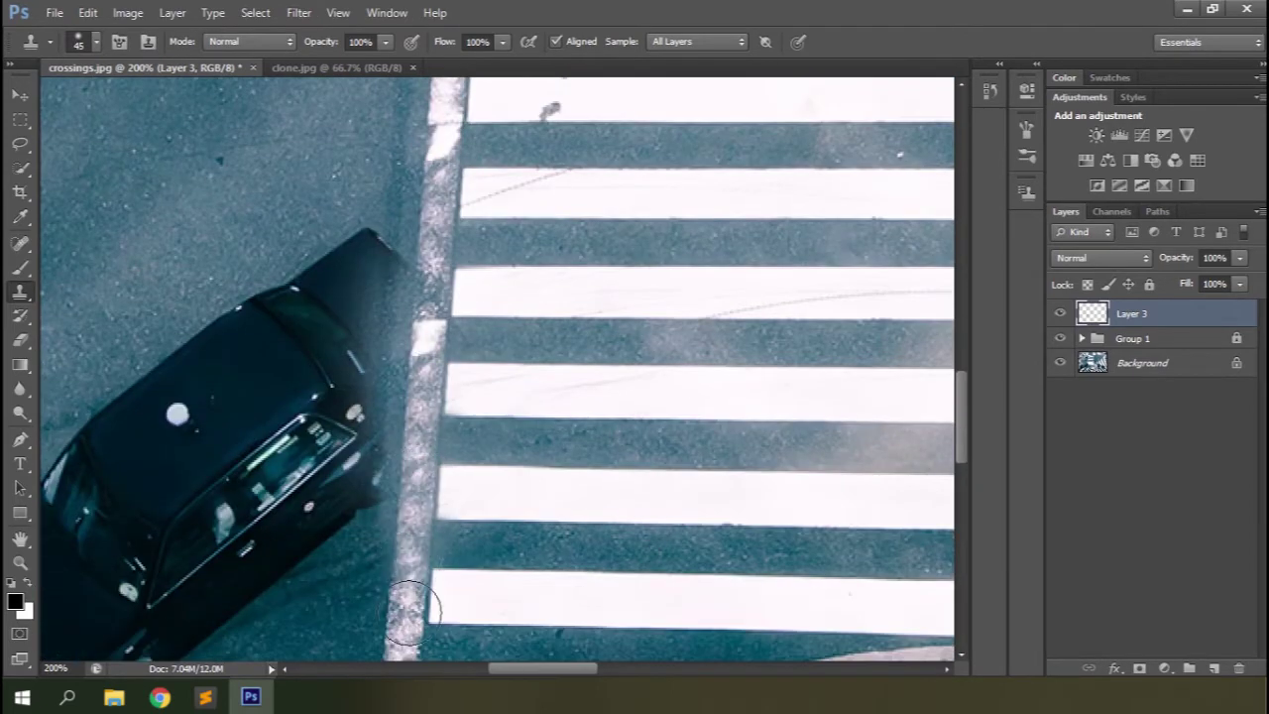
Enlarge the brush and clone asphalt over the black car's body beside the central crosswalk.
{"action": "key", "text": "ctrl+minus"}
{"action": "key", "text": "bracketright"}
{"action": "key", "text": "bracketright"}
{"action": "key", "text": "bracketright"}
{"action": "mouse_move", "coordinate": [406, 332]}
{"action": "left_mouse_down"}
{"action": "mouse_move", "coordinate": [377, 388]}
{"action": "mouse_move", "coordinate": [400, 416]}
{"action": "mouse_move", "coordinate": [404, 528]}
{"action": "mouse_move", "coordinate": [377, 515]}
{"action": "left_mouse_up"}
{"action": "mouse_move", "coordinate": [391, 271]}
{"action": "left_mouse_down"}
{"action": "mouse_move", "coordinate": [348, 447]}
{"action": "mouse_move", "coordinate": [326, 462]}
{"action": "mouse_move", "coordinate": [392, 516]}
{"action": "left_mouse_up"}
Clone diagonal crosswalk stripes over the black car's front end with a 70 px brush.
{"action": "key", "text": "ctrl+plus"}
{"action": "key", "text": "bracketleft"}
{"action": "key", "text": "bracketleft"}
{"action": "key", "text": "bracketleft"}
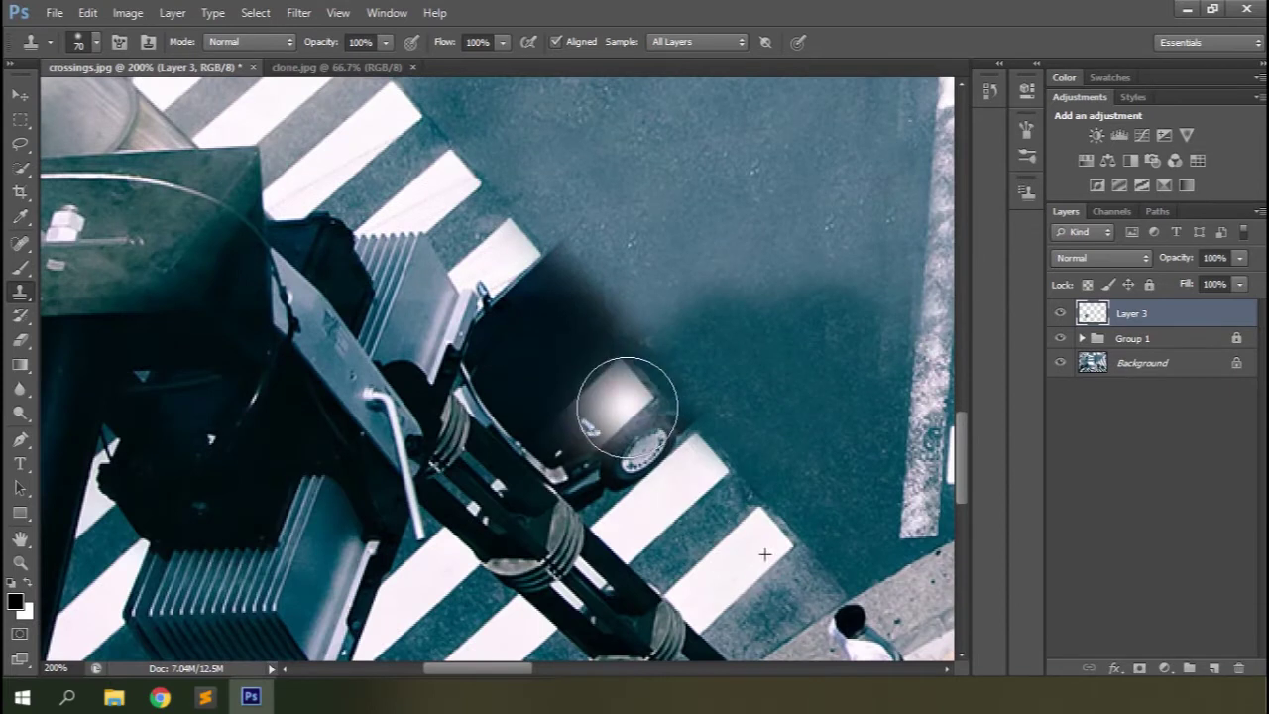
{"action": "mouse_move", "coordinate": [778, 522]}
{"action": "left_mouse_down"}
{"action": "mouse_move", "coordinate": [674, 460]}
{"action": "mouse_move", "coordinate": [614, 476]}
{"action": "mouse_move", "coordinate": [562, 436]}
{"action": "mouse_move", "coordinate": [616, 388]}
{"action": "mouse_move", "coordinate": [566, 291]}
{"action": "mouse_move", "coordinate": [556, 367]}
{"action": "mouse_move", "coordinate": [539, 396]}
{"action": "mouse_move", "coordinate": [510, 417]}
{"action": "left_mouse_up"}
{"action": "mouse_move", "coordinate": [642, 561]}
{"action": "left_mouse_down"}
{"action": "mouse_move", "coordinate": [540, 465]}
{"action": "mouse_move", "coordinate": [555, 476]}
{"action": "mouse_move", "coordinate": [495, 366]}
{"action": "left_mouse_up"}
Shrink the brush to 10 px and refine the cloned stripes where they meet the signal pole.
{"action": "key", "text": "ctrl+plus"}
{"action": "key", "text": "bracketleft"}
{"action": "key", "text": "bracketleft"}
{"action": "key", "text": "bracketleft"}
{"action": "key", "text": "bracketleft"}
{"action": "scroll", "coordinate": [731, 378], "scroll_direction": "up", "scroll_amount": 6}
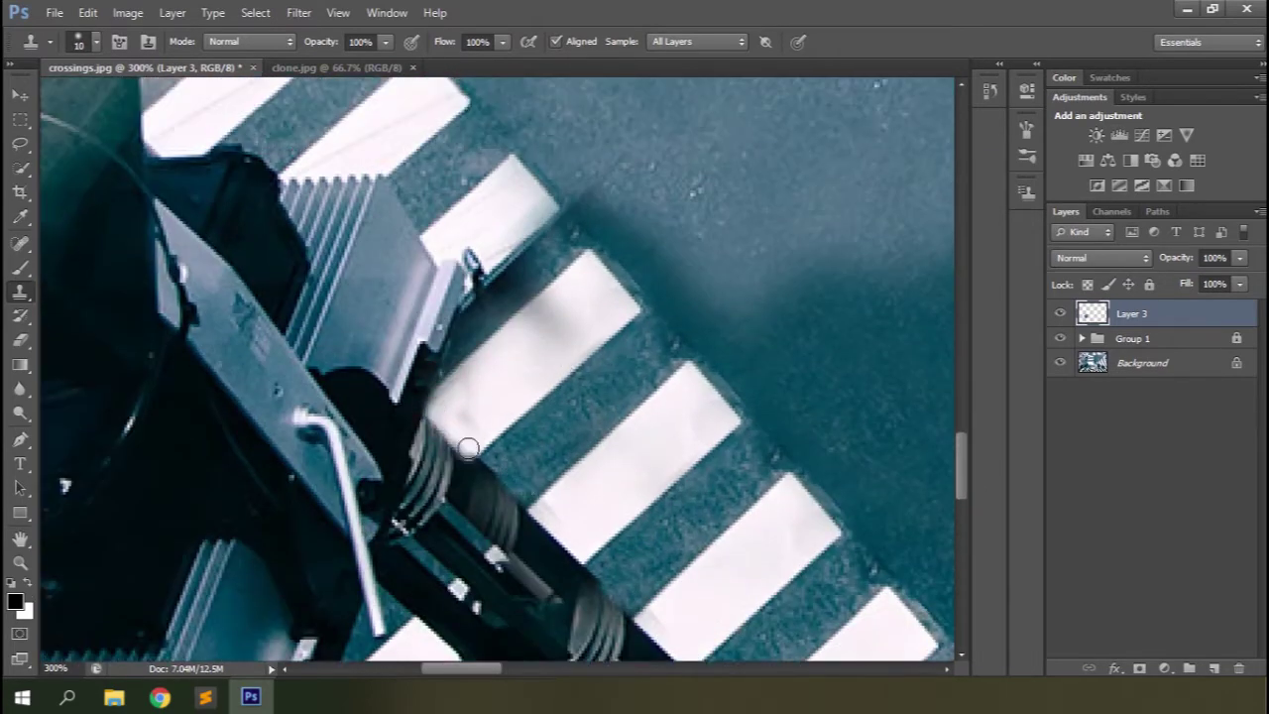
{"action": "scroll", "coordinate": [478, 459], "scroll_direction": "up", "scroll_amount": 2}
{"action": "scroll", "coordinate": [638, 244], "scroll_direction": "up", "scroll_amount": 1}
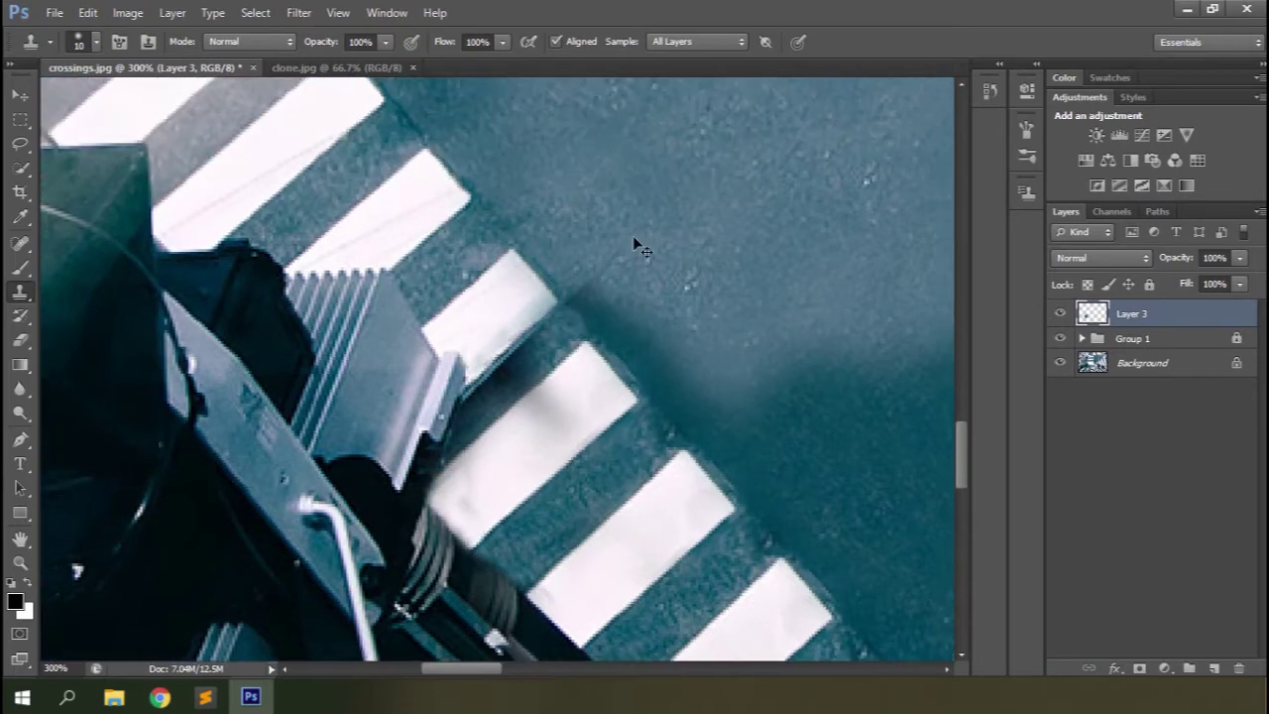
Clear the dark car remnants between the cloned stripes beside the signal housing, finishing the edges with a 10 px brush.
{"action": "key", "text": "ctrl+plus"}
{"action": "key", "text": "bracketright"}
{"action": "key", "text": "bracketright"}
{"action": "key", "text": "bracketright"}
{"action": "mouse_move", "coordinate": [453, 539]}
{"action": "left_mouse_down"}
{"action": "mouse_move", "coordinate": [527, 536]}
{"action": "mouse_move", "coordinate": [563, 483]}
{"action": "left_mouse_up"}
{"action": "key", "text": "bracketleft"}
{"action": "key", "text": "bracketleft"}
{"action": "key", "text": "bracketleft"}
{"action": "key", "text": "bracketleft"}
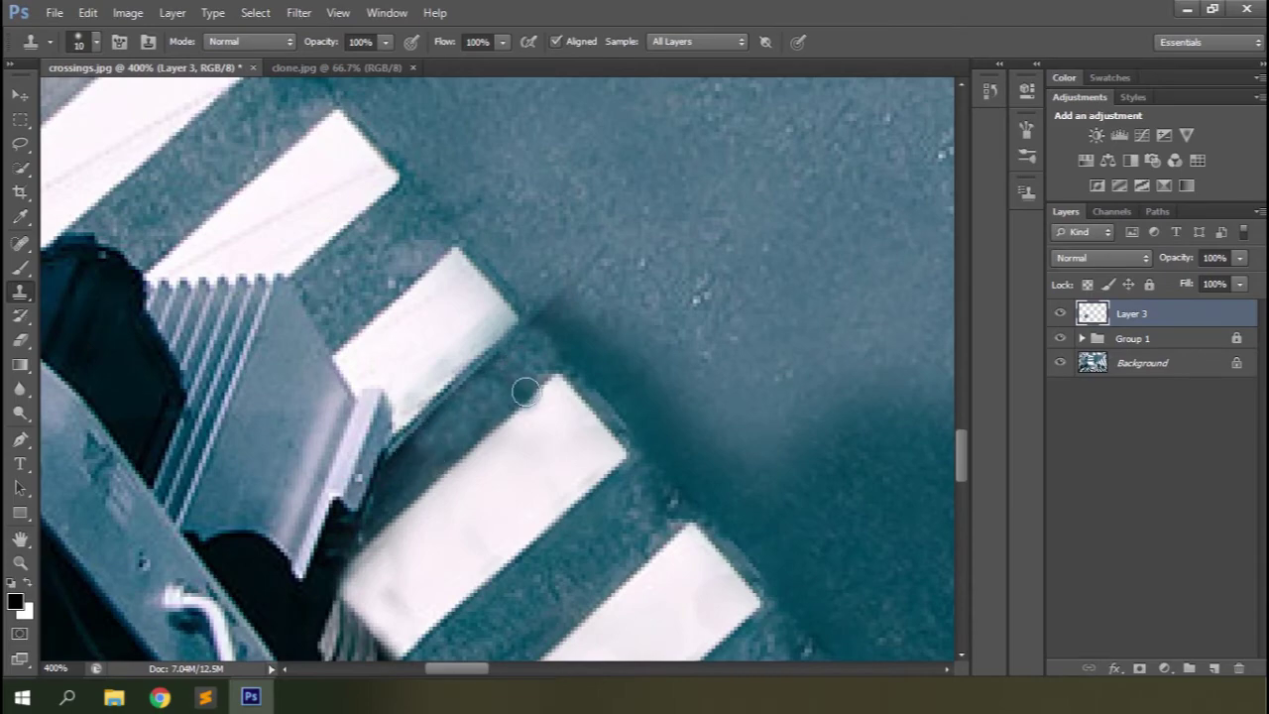
{"action": "key", "text": "ctrl+minus"}
{"action": "key", "text": "ctrl+minus"}
{"action": "key", "text": "ctrl+minus"}
{"action": "key", "text": "ctrl+minus"}
{"action": "key", "text": "ctrl+minus"}
{"action": "key", "text": "ctrl+minus"}
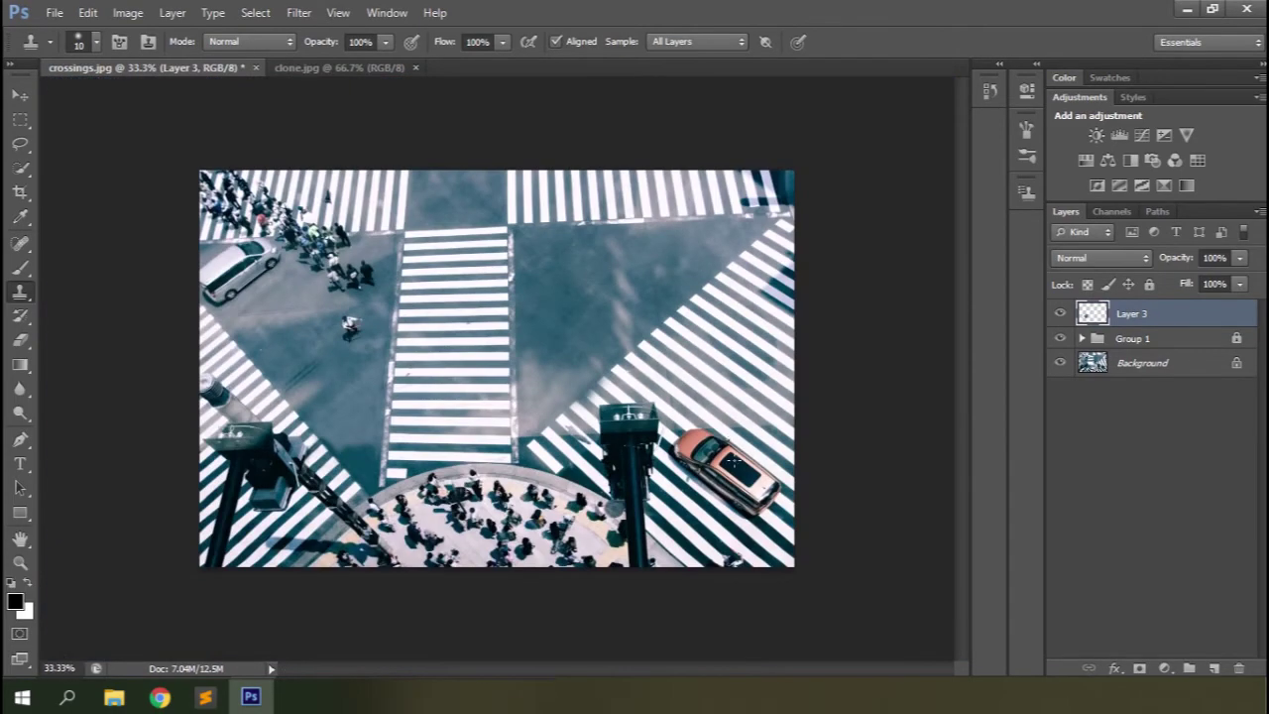
Enlarge the brush to 90 px, sample the asphalt below the white car and clone it over the car.
{"action": "key", "text": "ctrl+plus"}
{"action": "key", "text": "ctrl+plus"}
{"action": "key", "text": "ctrl+plus"}
{"action": "left_click_drag", "start_coordinate": [960, 425], "coordinate": [960, 351]}
{"action": "key", "text": "bracketright"}
{"action": "key", "text": "bracketright"}
{"action": "key", "text": "bracketright"}
{"action": "key", "text": "bracketright"}
{"action": "key", "text": "bracketright"}
{"action": "key", "text": "bracketright"}
{"action": "key", "text": "bracketright"}
{"action": "key", "text": "bracketright"}
{"action": "key", "text": "bracketright"}
{"action": "key", "text": "bracketright"}
{"action": "key", "text": "bracketright"}
{"action": "key", "text": "bracketright"}
{"action": "left_click", "coordinate": [387, 463], "text": "alt"}
{"action": "mouse_move", "coordinate": [289, 424]}
{"action": "left_mouse_down"}
{"action": "mouse_move", "coordinate": [212, 445]}
{"action": "mouse_move", "coordinate": [203, 362]}
{"action": "left_mouse_up"}
{"action": "left_click", "coordinate": [374, 453], "text": "alt"}
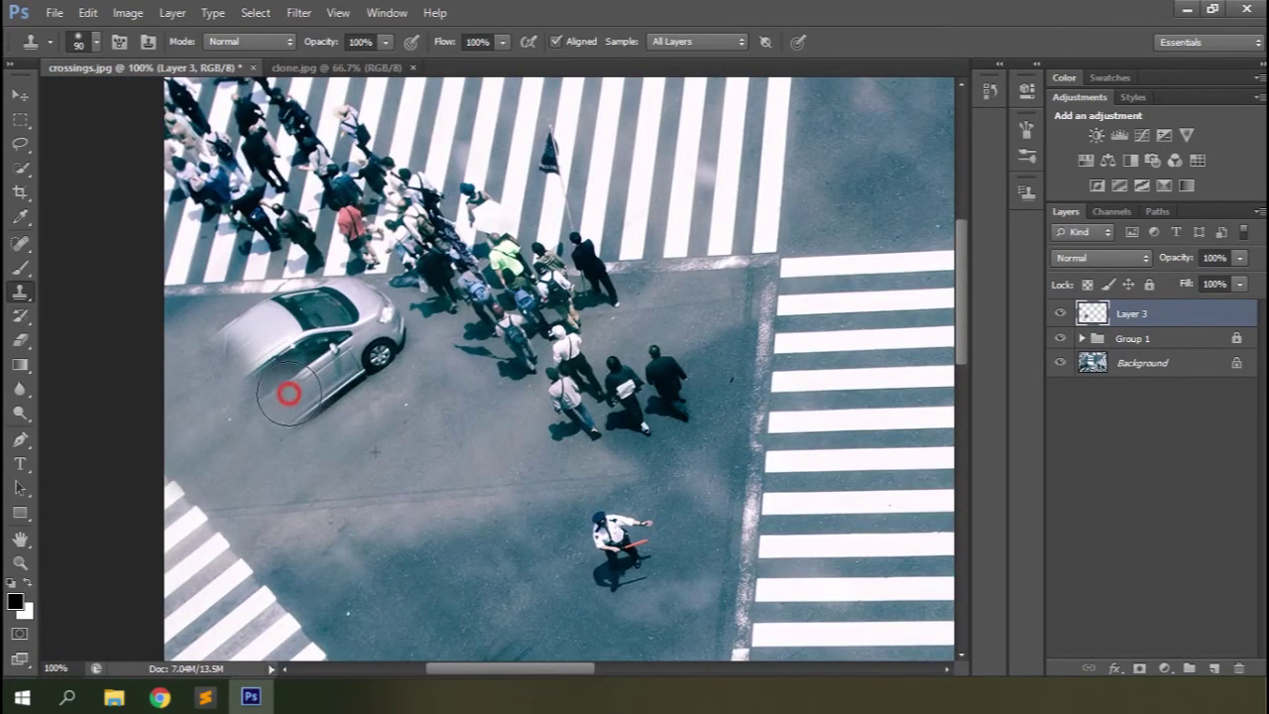
{"action": "left_click_drag", "start_coordinate": [289, 394], "coordinate": [338, 337]}
Rebuild the pale border line along the pedestrians' crosswalk above the removed white car, using 45 px and 30 px brushes.
{"action": "key", "text": "ctrl+plus"}
{"action": "mouse_move", "coordinate": [742, 382]}
{"action": "left_mouse_down"}
{"action": "mouse_move", "coordinate": [603, 432]}
{"action": "mouse_move", "coordinate": [662, 311]}
{"action": "mouse_move", "coordinate": [693, 294]}
{"action": "mouse_move", "coordinate": [636, 224]}
{"action": "mouse_move", "coordinate": [572, 232]}
{"action": "left_mouse_up"}
{"action": "key", "text": "bracketleft"}
{"action": "key", "text": "bracketleft"}
{"action": "key", "text": "bracketleft"}
{"action": "key", "text": "bracketleft"}
{"action": "key", "text": "bracketleft"}
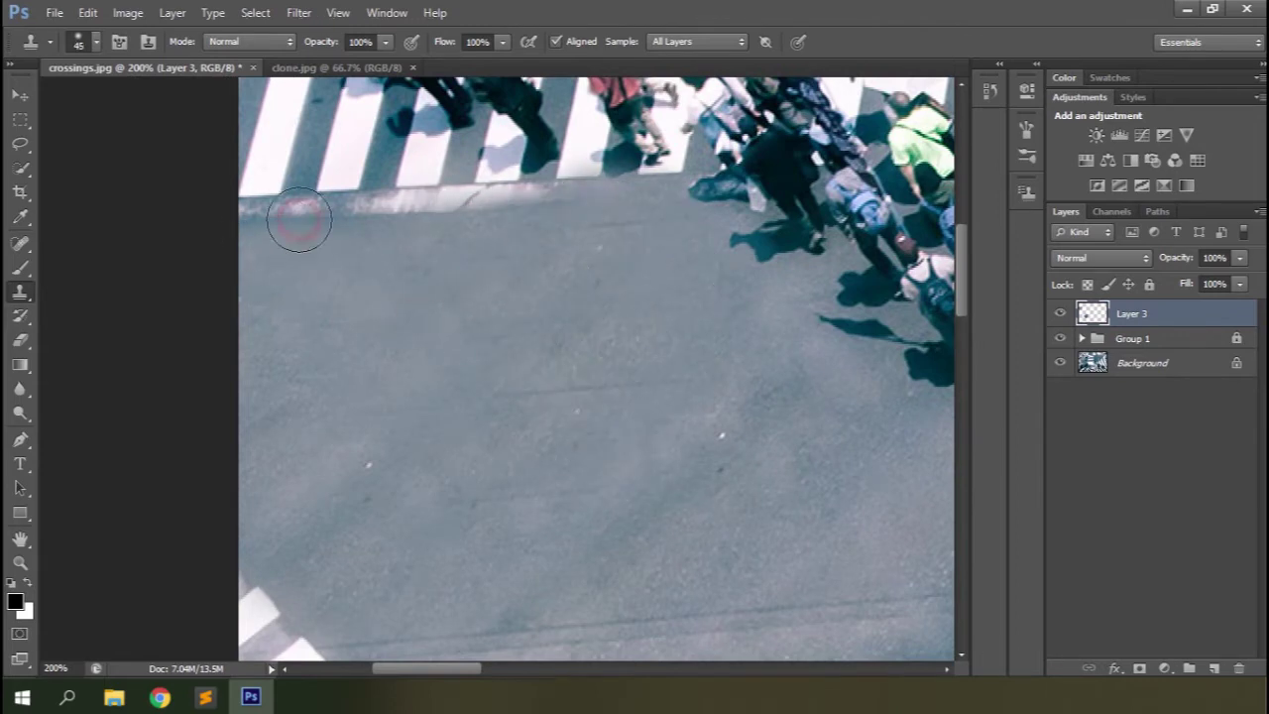
{"action": "key", "text": "ctrl+plus"}
{"action": "scroll", "coordinate": [363, 524], "scroll_direction": "up", "scroll_amount": 5}
{"action": "key", "text": "bracketleft"}
{"action": "key", "text": "bracketleft"}
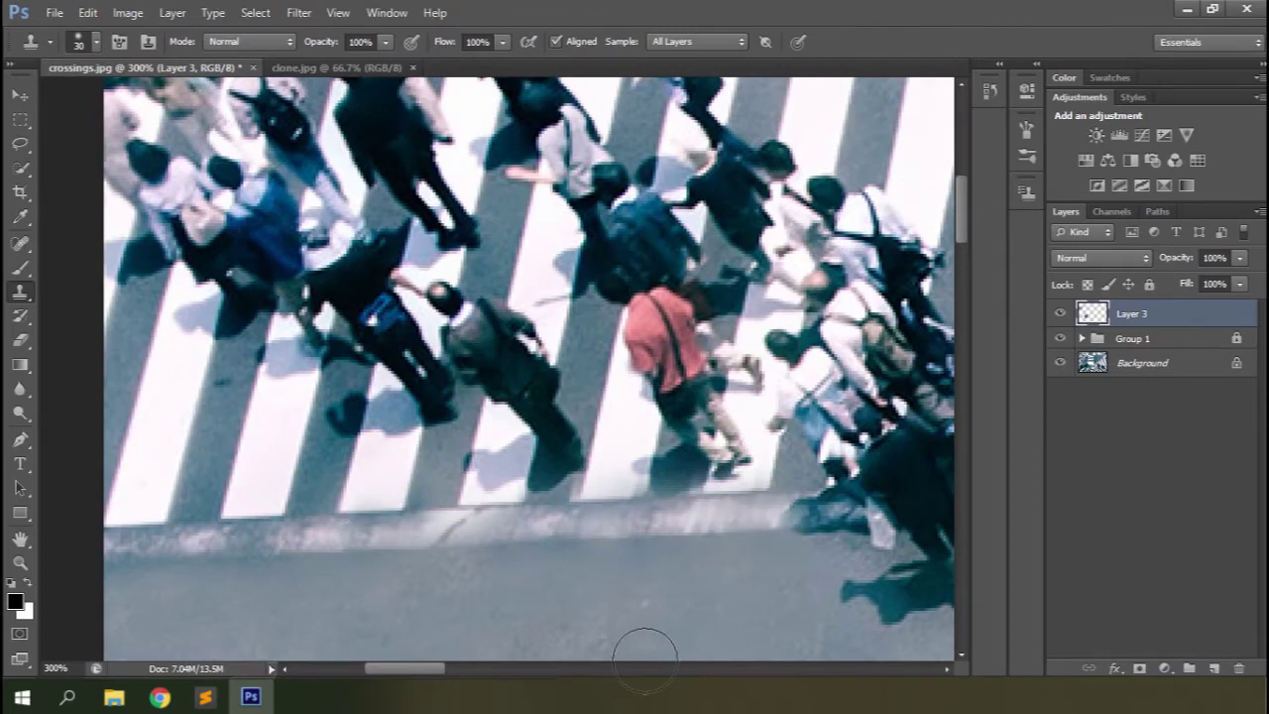
Enlarge the brush to 100 px, undo the last stroke and clone crosswalk stripes over the front of the orange car.
{"action": "key", "text": "ctrl+0"}
{"action": "scroll", "coordinate": [798, 592], "scroll_direction": "up", "scroll_amount": 2}
{"action": "key", "text": "bracketright"}
{"action": "key", "text": "bracketright"}
{"action": "key", "text": "bracketright"}
{"action": "key", "text": "bracketright"}
{"action": "key", "text": "bracketright"}
{"action": "key", "text": "bracketright"}
{"action": "key", "text": "bracketright"}
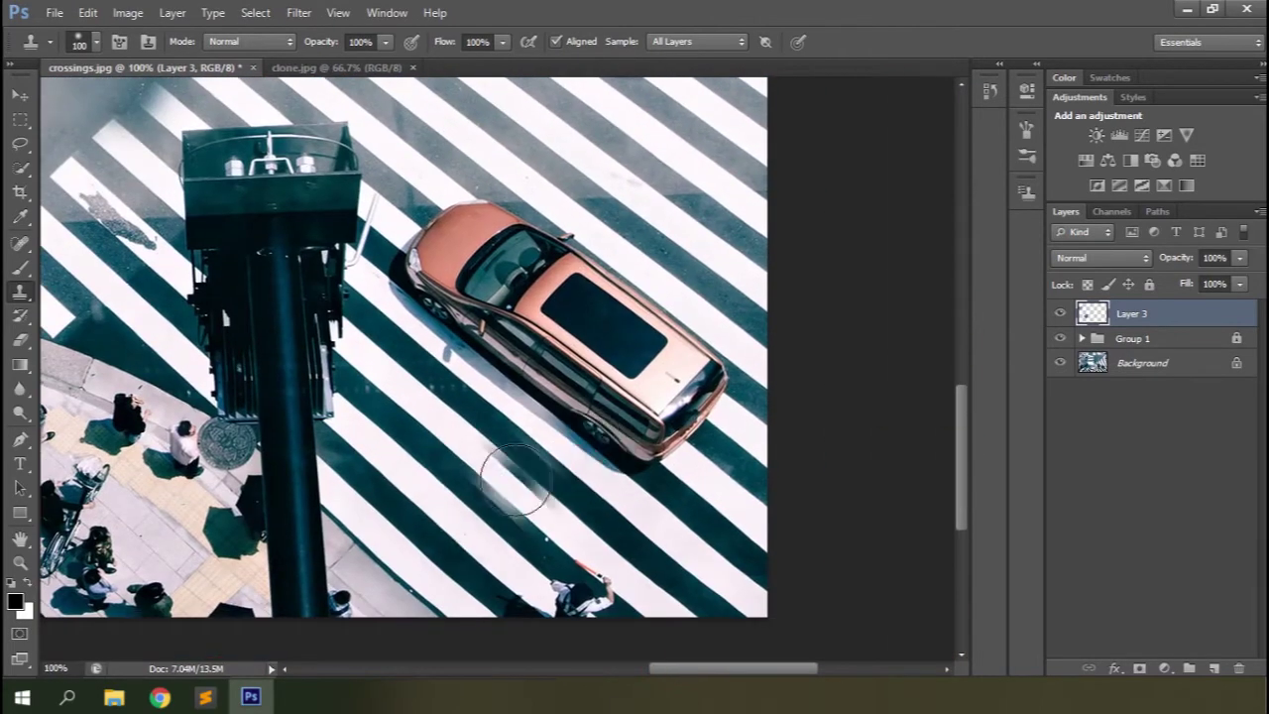
{"action": "key", "text": "ctrl+z"}
{"action": "mouse_move", "coordinate": [528, 416]}
{"action": "left_mouse_down"}
{"action": "mouse_move", "coordinate": [747, 516]}
{"action": "mouse_move", "coordinate": [619, 411]}
{"action": "mouse_move", "coordinate": [733, 422]}
{"action": "mouse_move", "coordinate": [448, 203]}
{"action": "left_mouse_up"}
Sample the crosswalk stripes near the image's right border and clone them over the entire orange car with the 100 px brush.
{"action": "left_click", "coordinate": [735, 497], "text": "alt"}
{"action": "left_click_drag", "start_coordinate": [652, 421], "coordinate": [424, 238]}
{"action": "mouse_move", "coordinate": [616, 466]}
{"action": "left_mouse_down"}
{"action": "mouse_move", "coordinate": [695, 496]}
{"action": "mouse_move", "coordinate": [466, 282]}
{"action": "mouse_move", "coordinate": [509, 397]}
{"action": "mouse_move", "coordinate": [436, 247]}
{"action": "mouse_move", "coordinate": [736, 352]}
{"action": "mouse_move", "coordinate": [437, 158]}
{"action": "left_mouse_up"}
{"action": "scroll", "coordinate": [496, 368], "scroll_direction": "up", "scroll_amount": 3}
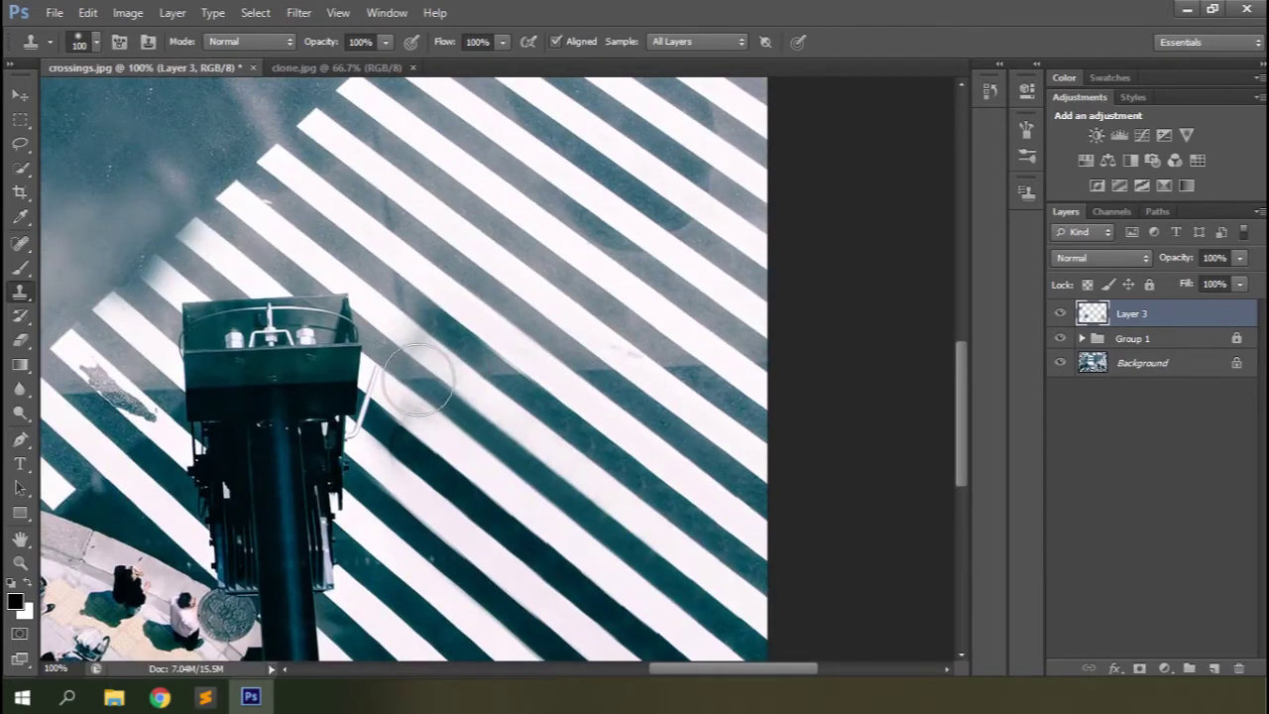
{"action": "scroll", "coordinate": [760, 547], "scroll_direction": "down", "scroll_amount": 5}
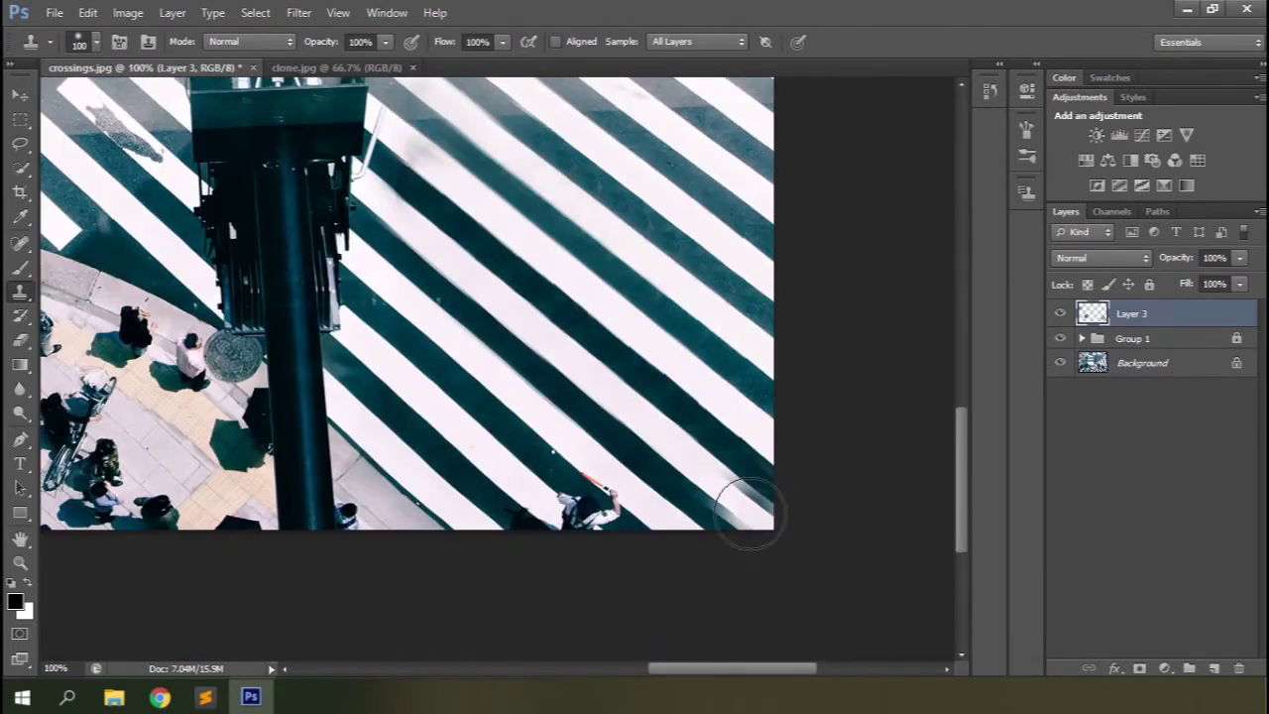
{"action": "key", "text": "ctrl+plus"}
{"action": "key", "text": "ctrl+minus"}
{"action": "key", "text": "ctrl+minus"}
{"action": "key", "text": "ctrl+minus"}
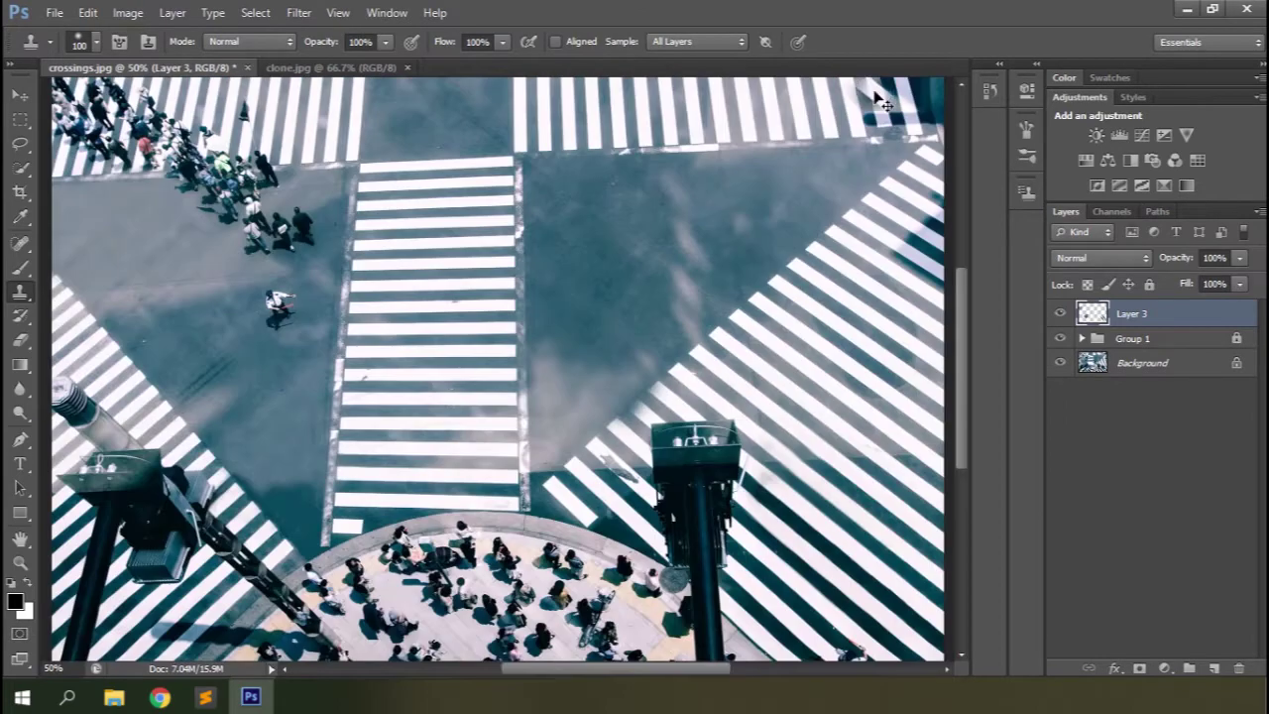
Sample a clean patch of crosswalk and clone it over the remaining flaws where the orange car stood.
{"action": "key", "text": "ctrl+plus"}
{"action": "key", "text": "ctrl+plus"}
{"action": "key", "text": "ctrl+plus"}
{"action": "scroll", "coordinate": [800, 496], "scroll_direction": "right", "scroll_amount": 3}
{"action": "scroll", "coordinate": [759, 403], "scroll_direction": "down", "scroll_amount": 3}
{"action": "scroll", "coordinate": [713, 220], "scroll_direction": "up", "scroll_amount": 5}
{"action": "left_click", "coordinate": [715, 220], "text": "alt"}
{"action": "scroll", "coordinate": [727, 396], "scroll_direction": "down", "scroll_amount": 5}
{"action": "left_click_drag", "start_coordinate": [615, 297], "coordinate": [733, 416]}
Clean up the blurred stripe edges from the baton-holding pedestrian up to the signal pole with a 45 px brush.
{"action": "key", "text": "ctrl+minus"}
{"action": "key", "text": "ctrl+minus"}
{"action": "key", "text": "ctrl+minus"}
{"action": "key", "text": "ctrl+plus"}
{"action": "key", "text": "ctrl+plus"}
{"action": "key", "text": "ctrl+plus"}
{"action": "key", "text": "ctrl+plus"}
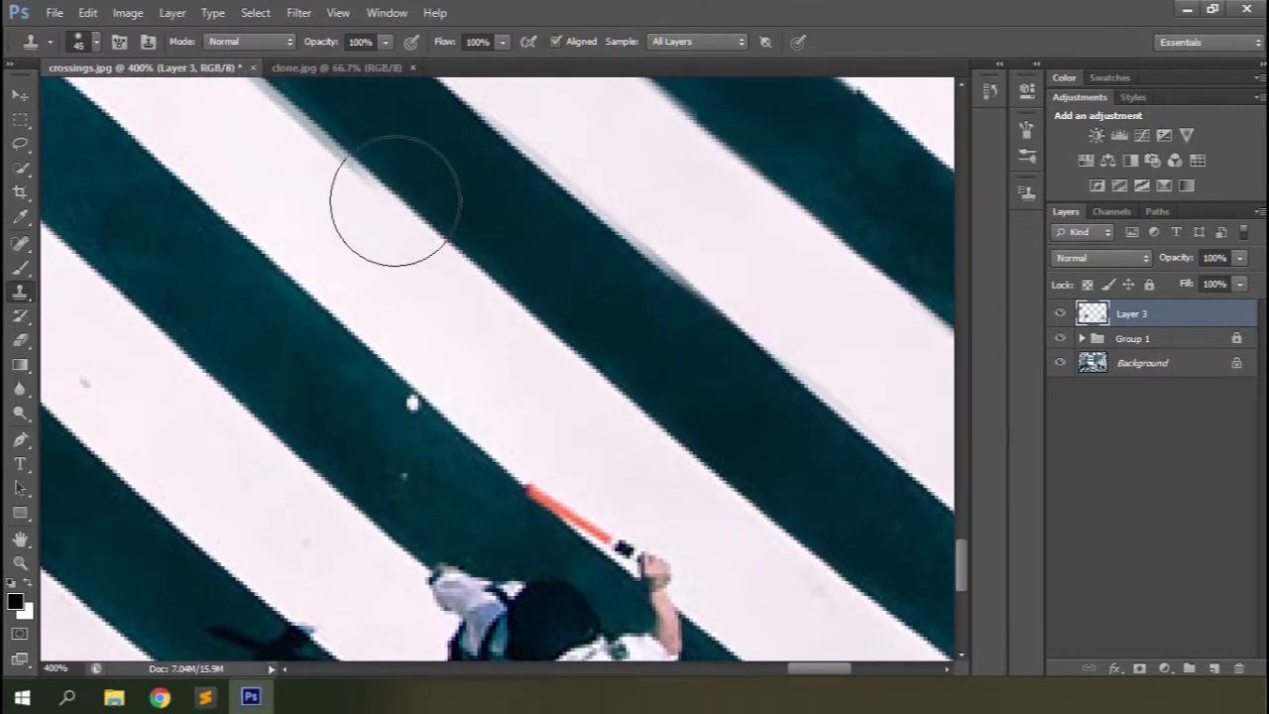
{"action": "left_click_drag", "start_coordinate": [395, 201], "coordinate": [757, 562]}
{"action": "left_click_drag", "start_coordinate": [570, 420], "coordinate": [355, 229]}
{"action": "left_click_drag", "start_coordinate": [961, 529], "coordinate": [962, 516]}
{"action": "left_click_drag", "start_coordinate": [261, 290], "coordinate": [113, 164]}
{"action": "left_click_drag", "start_coordinate": [793, 667], "coordinate": [768, 668]}
{"action": "left_click_drag", "start_coordinate": [961, 513], "coordinate": [968, 493]}
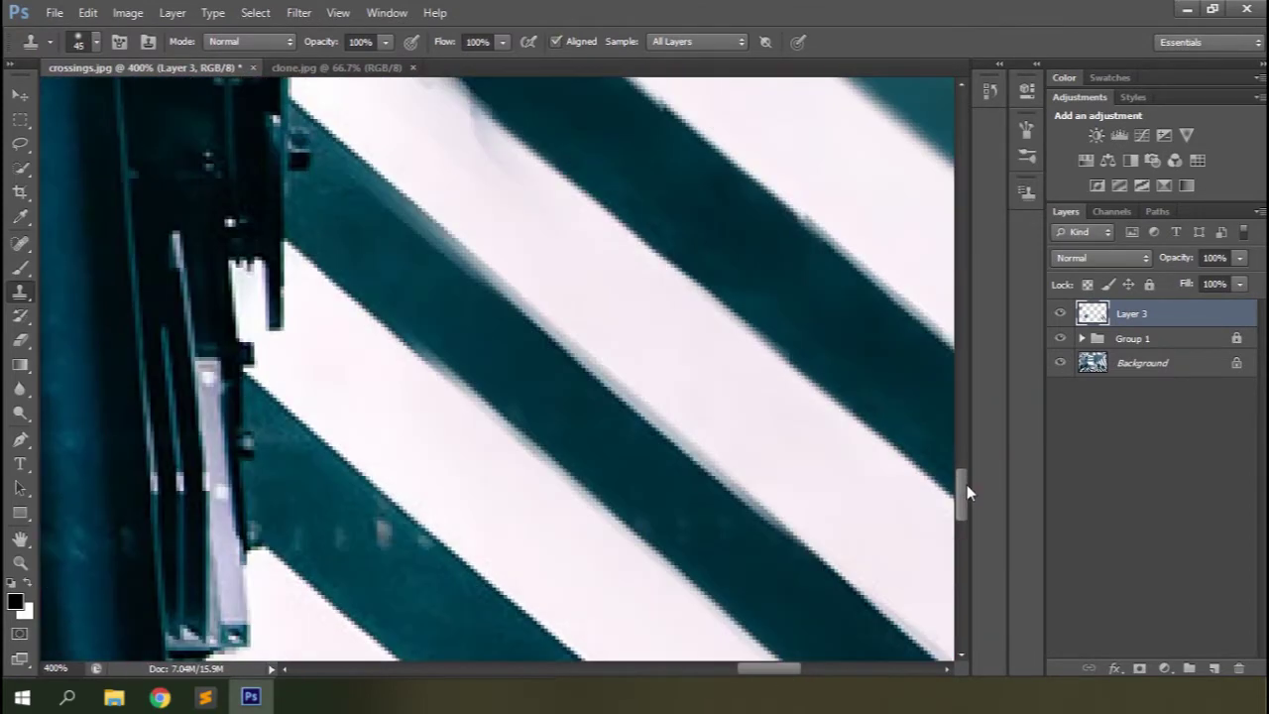
{"action": "left_click_drag", "start_coordinate": [258, 222], "coordinate": [276, 246]}
Enlarge the brush, sample a clean stripe edge and clone it along the uneven stripe beside the signal pole.
{"action": "key", "text": "ctrl+minus"}
{"action": "key", "text": "ctrl+minus"}
{"action": "key", "text": "ctrl+minus"}
{"action": "key", "text": "ctrl+plus"}
{"action": "key", "text": "ctrl+plus"}
{"action": "key", "text": "ctrl+plus"}
{"action": "left_click_drag", "start_coordinate": [768, 668], "coordinate": [841, 668]}
{"action": "mouse_move", "coordinate": [961, 493]}
{"action": "left_mouse_down"}
{"action": "mouse_move", "coordinate": [962, 580]}
{"action": "mouse_move", "coordinate": [961, 565]}
{"action": "left_mouse_up"}
{"action": "key", "text": "bracketright"}
{"action": "key", "text": "bracketright"}
{"action": "key", "text": "bracketright"}
{"action": "key", "text": "bracketright"}
{"action": "key", "text": "bracketright"}
{"action": "key", "text": "bracketright"}
{"action": "left_click", "coordinate": [561, 335], "text": "alt"}
{"action": "left_click_drag", "start_coordinate": [841, 669], "coordinate": [802, 670]}
{"action": "left_click_drag", "start_coordinate": [962, 566], "coordinate": [965, 479]}
{"action": "left_click_drag", "start_coordinate": [804, 669], "coordinate": [779, 669]}
{"action": "left_click_drag", "start_coordinate": [399, 508], "coordinate": [248, 387]}
Set the brush to 30 px and clone over the rough stripe edges above the baton-holding pedestrian.
{"action": "key", "text": "bracketleft"}
{"action": "key", "text": "bracketleft"}
{"action": "key", "text": "bracketleft"}
{"action": "key", "text": "bracketleft"}
{"action": "key", "text": "bracketleft"}
{"action": "key", "text": "bracketleft"}
{"action": "left_click_drag", "start_coordinate": [779, 668], "coordinate": [818, 668]}
{"action": "left_click_drag", "start_coordinate": [961, 478], "coordinate": [961, 563]}
{"action": "left_click_drag", "start_coordinate": [819, 668], "coordinate": [857, 668]}
{"action": "key", "text": "bracketright"}
{"action": "key", "text": "bracketright"}
{"action": "key", "text": "bracketright"}
{"action": "key", "text": "bracketright"}
{"action": "key", "text": "bracketright"}
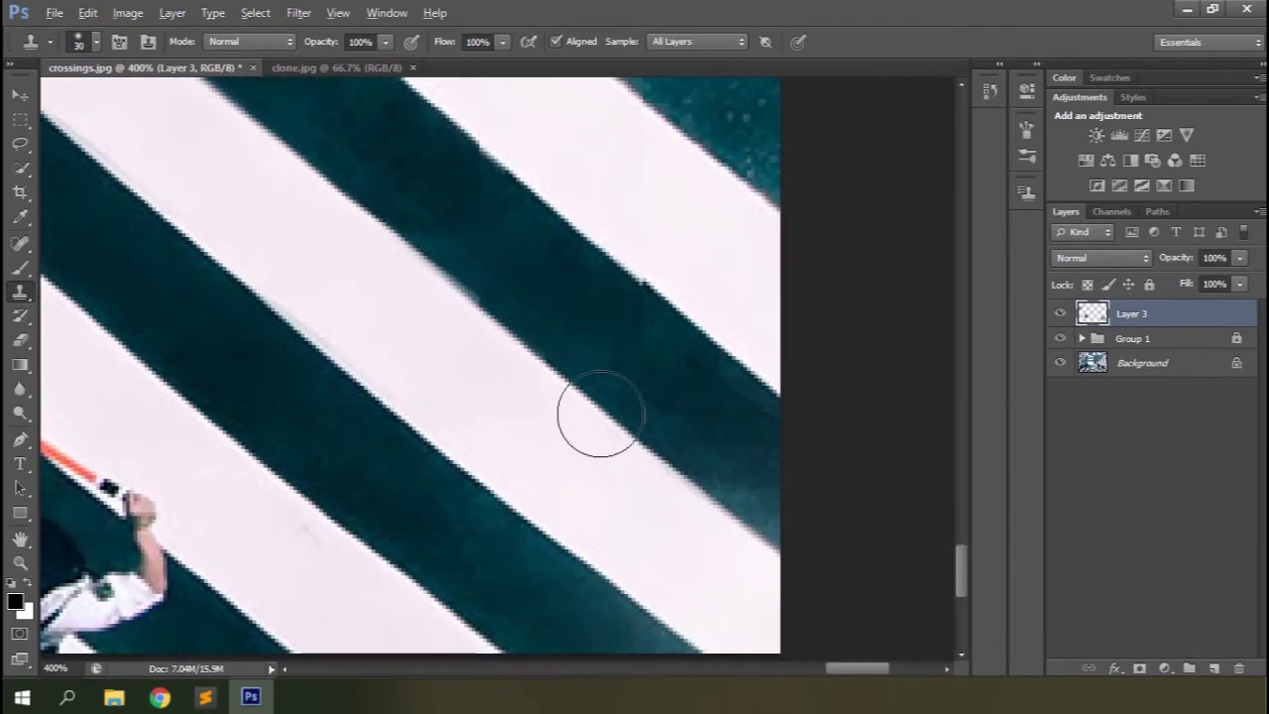
{"action": "left_click_drag", "start_coordinate": [961, 569], "coordinate": [961, 563]}
{"action": "left_click_drag", "start_coordinate": [846, 668], "coordinate": [809, 668]}
{"action": "left_click_drag", "start_coordinate": [962, 563], "coordinate": [961, 529]}
{"action": "mouse_move", "coordinate": [614, 467]}
{"action": "left_mouse_down"}
{"action": "mouse_move", "coordinate": [502, 399]}
{"action": "mouse_move", "coordinate": [246, 161]}
{"action": "left_mouse_up"}
Straighten the upper edge of the dark stripe running from the image's right border toward the signal housing.
{"action": "left_click_drag", "start_coordinate": [962, 528], "coordinate": [961, 501]}
{"action": "left_click_drag", "start_coordinate": [820, 668], "coordinate": [766, 668]}
{"action": "mouse_move", "coordinate": [961, 501]}
{"action": "left_mouse_down"}
{"action": "mouse_move", "coordinate": [961, 472]}
{"action": "mouse_move", "coordinate": [961, 545]}
{"action": "left_mouse_up"}
{"action": "scroll", "coordinate": [654, 436], "scroll_direction": "down", "scroll_amount": 2}
{"action": "scroll", "coordinate": [654, 436], "scroll_direction": "up", "scroll_amount": 1}
{"action": "left_click_drag", "start_coordinate": [764, 669], "coordinate": [844, 672]}
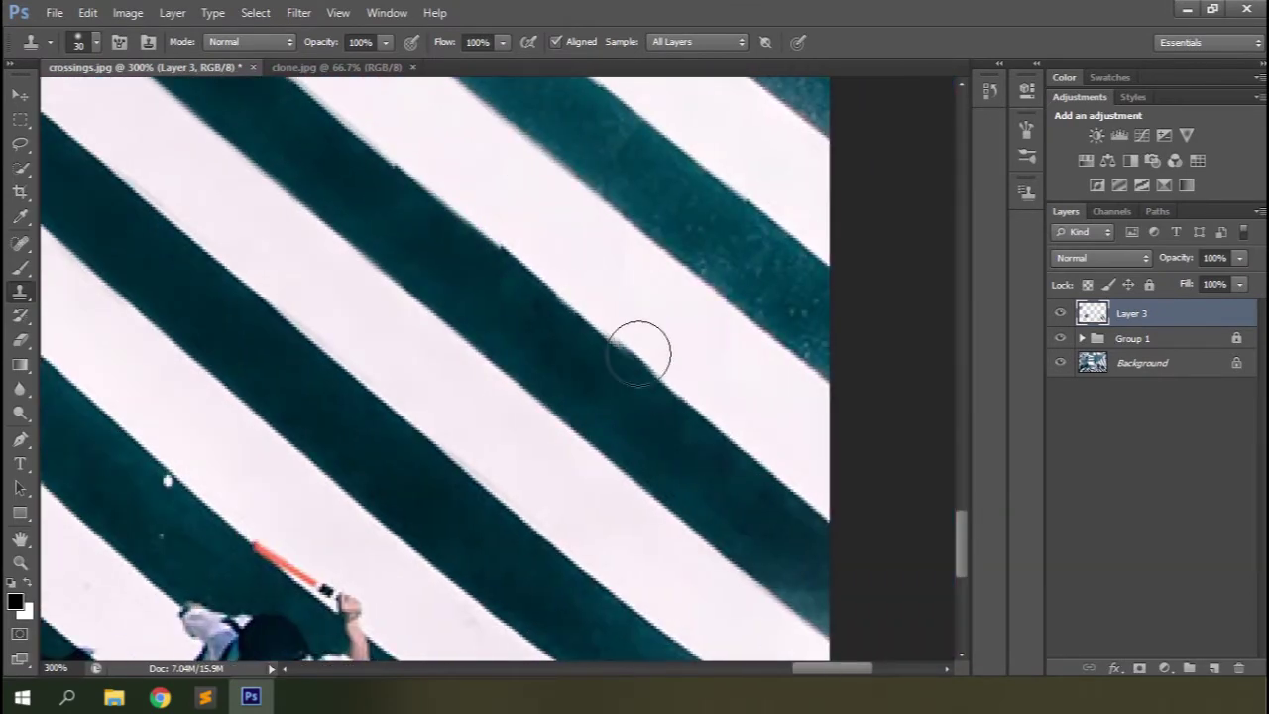
{"action": "left_click_drag", "start_coordinate": [621, 348], "coordinate": [356, 138]}
{"action": "left_click_drag", "start_coordinate": [832, 668], "coordinate": [813, 668]}
{"action": "left_click_drag", "start_coordinate": [961, 543], "coordinate": [961, 507]}
{"action": "left_click_drag", "start_coordinate": [585, 461], "coordinate": [228, 174]}
{"action": "left_click_drag", "start_coordinate": [812, 668], "coordinate": [804, 668]}
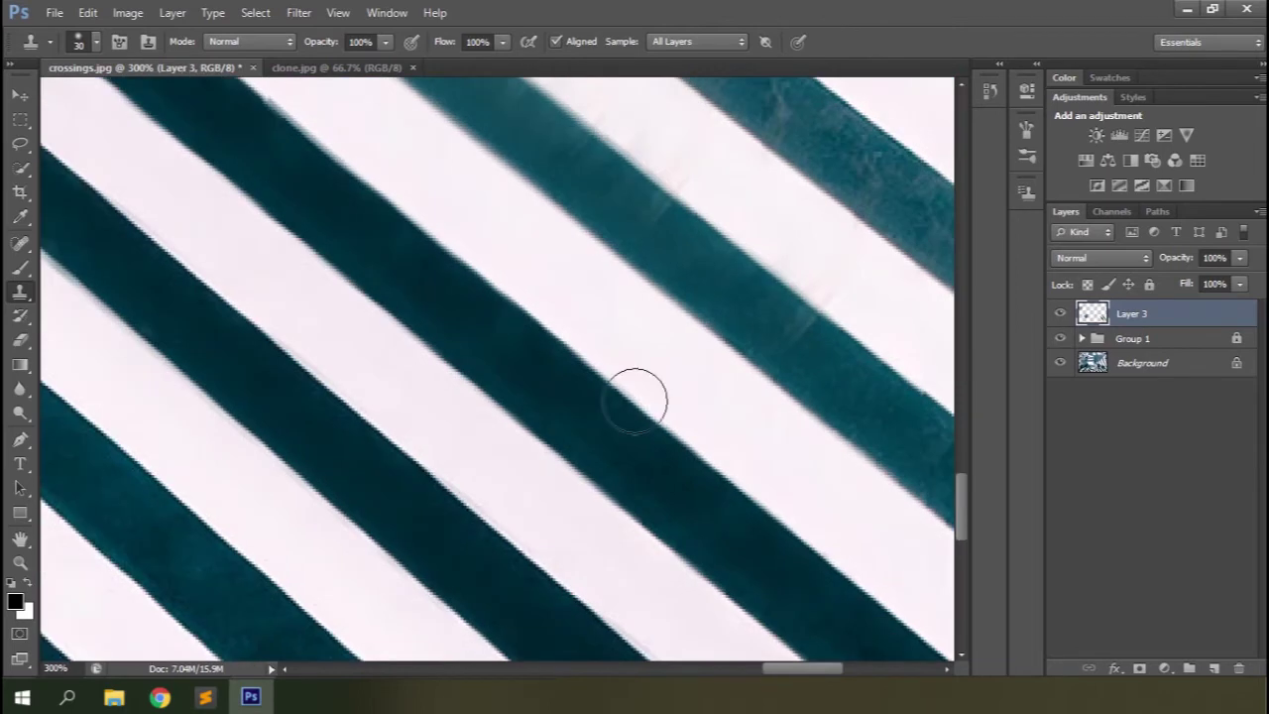
Smooth the dark stripe's upper edge up to the signal housing and clone over the grey smudge beside it.
{"action": "scroll", "coordinate": [395, 213], "scroll_direction": "up", "scroll_amount": 5}
{"action": "scroll", "coordinate": [397, 436], "scroll_direction": "down", "scroll_amount": 2}
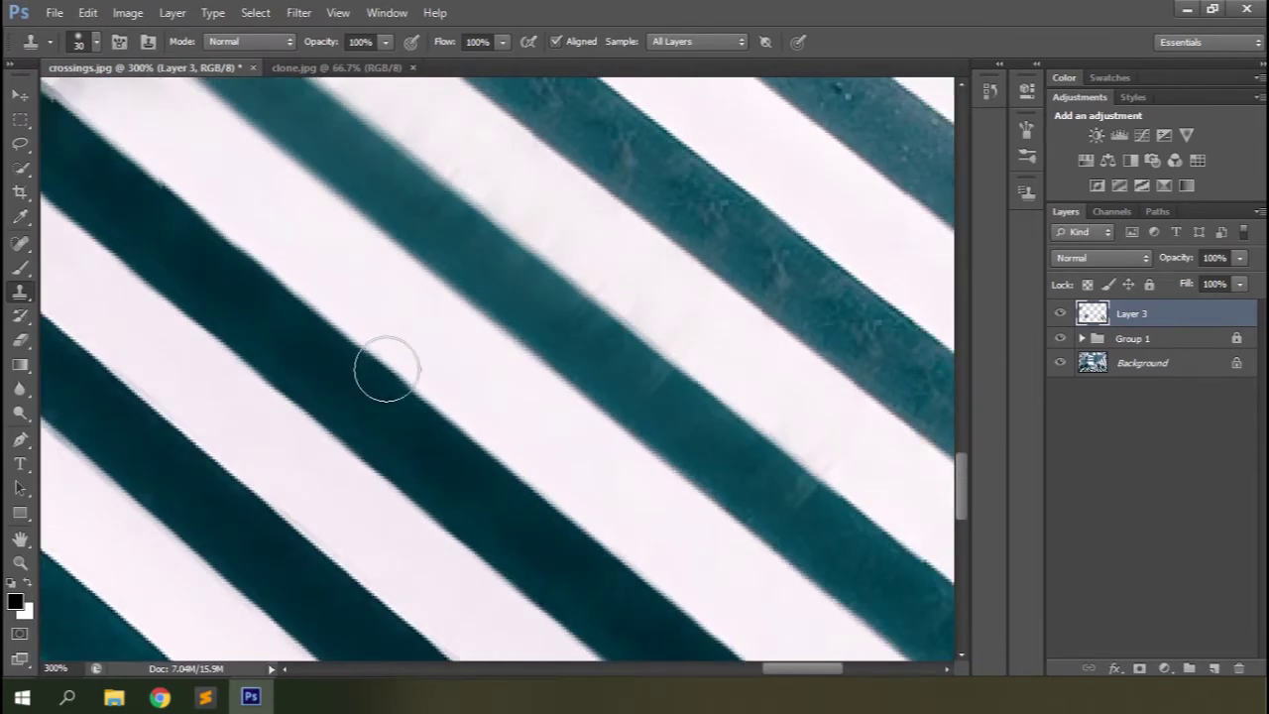
{"action": "left_click_drag", "start_coordinate": [402, 391], "coordinate": [213, 230]}
{"action": "left_click_drag", "start_coordinate": [804, 668], "coordinate": [775, 668]}
{"action": "left_click_drag", "start_coordinate": [962, 502], "coordinate": [962, 481]}
{"action": "left_click_drag", "start_coordinate": [439, 338], "coordinate": [297, 211]}
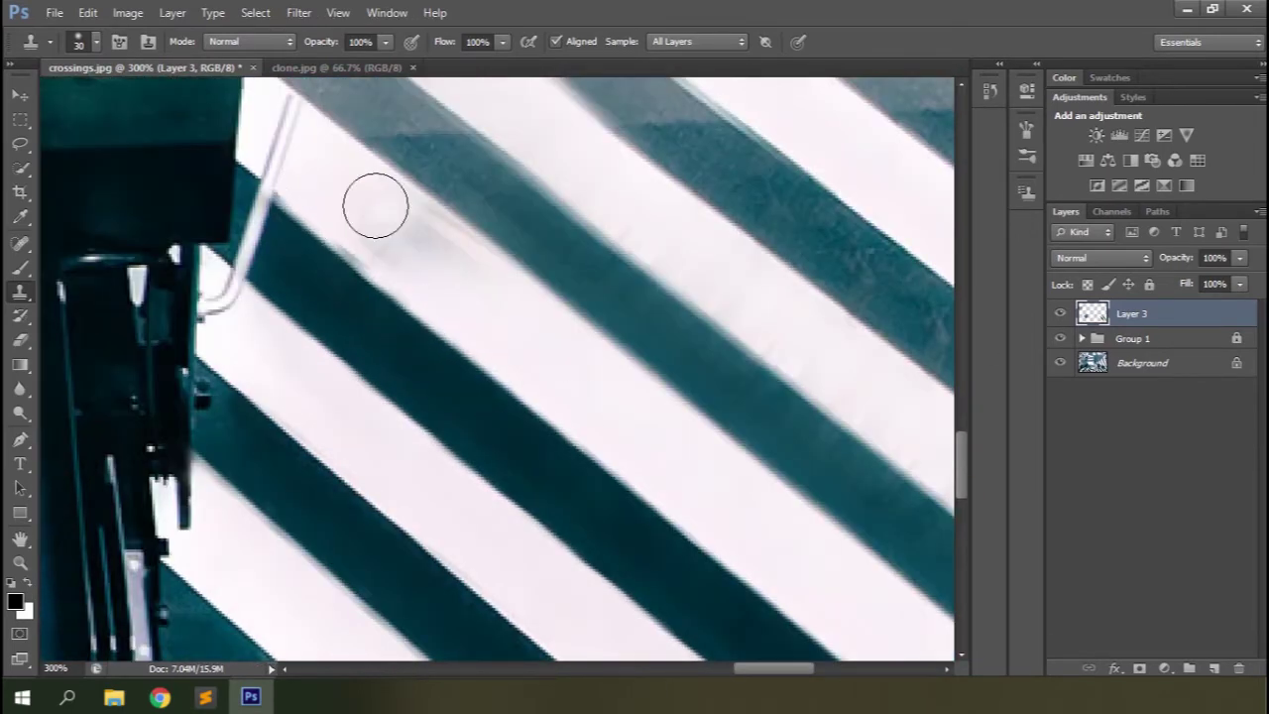
{"action": "left_click_drag", "start_coordinate": [377, 241], "coordinate": [426, 210]}
Clear the white spot from the teal stripe near the image's right border and smooth the adjoining edges with a 25 px brush.
{"action": "left_click_drag", "start_coordinate": [783, 668], "coordinate": [839, 668]}
{"action": "left_click_drag", "start_coordinate": [962, 465], "coordinate": [961, 519]}
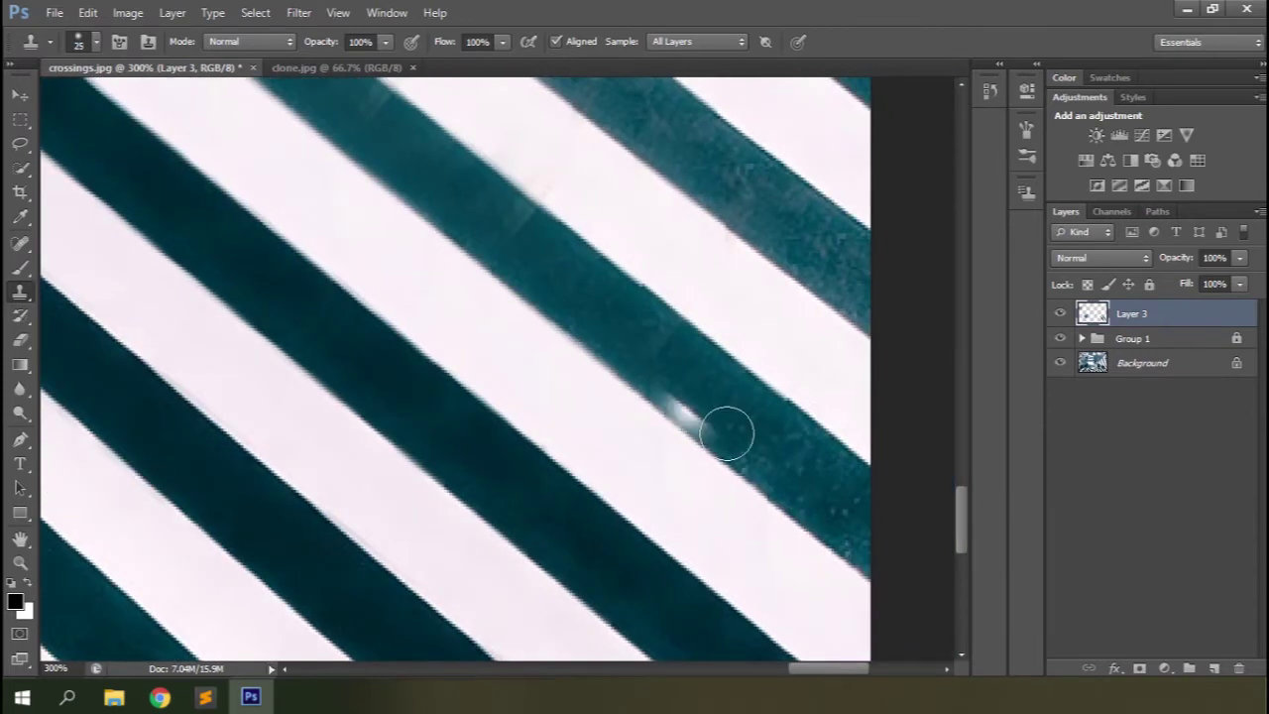
{"action": "scroll", "coordinate": [694, 416], "scroll_direction": "up", "scroll_amount": 2}
{"action": "left_click_drag", "start_coordinate": [964, 516], "coordinate": [963, 479]}
{"action": "mouse_move", "coordinate": [825, 668]}
{"action": "left_mouse_down"}
{"action": "mouse_move", "coordinate": [787, 668]}
{"action": "mouse_move", "coordinate": [815, 668]}
{"action": "left_mouse_up"}
{"action": "left_click_drag", "start_coordinate": [451, 397], "coordinate": [624, 533]}
{"action": "left_click_drag", "start_coordinate": [961, 487], "coordinate": [962, 519]}
{"action": "left_click_drag", "start_coordinate": [822, 668], "coordinate": [855, 668]}
{"action": "mouse_move", "coordinate": [493, 454]}
{"action": "left_mouse_down"}
{"action": "mouse_move", "coordinate": [370, 358]}
{"action": "mouse_move", "coordinate": [327, 345]}
{"action": "mouse_move", "coordinate": [538, 517]}
{"action": "left_mouse_up"}
{"action": "left_click_drag", "start_coordinate": [853, 668], "coordinate": [825, 668]}
{"action": "left_click_drag", "start_coordinate": [961, 515], "coordinate": [962, 477]}
{"action": "left_click_drag", "start_coordinate": [598, 263], "coordinate": [905, 490]}
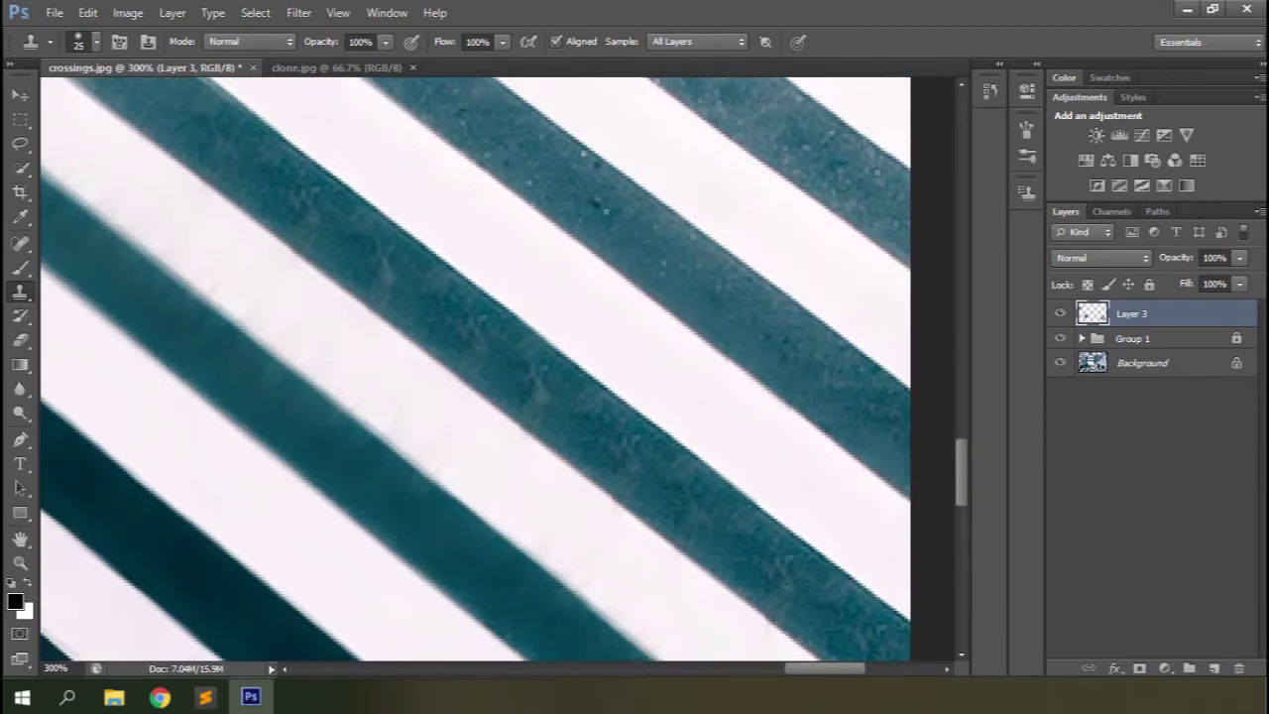
Sample clean stripe areas beside the signal housing and clone over the smudges and uneven teal stripe edge there.
{"action": "key", "text": "ctrl+minus"}
{"action": "key", "text": "ctrl+minus"}
{"action": "key", "text": "ctrl+plus"}
{"action": "left_click_drag", "start_coordinate": [756, 670], "coordinate": [708, 670]}
{"action": "left_click_drag", "start_coordinate": [961, 465], "coordinate": [961, 446]}
{"action": "key", "text": "ctrl+plus"}
{"action": "left_click", "coordinate": [802, 466], "text": "alt"}
{"action": "left_click_drag", "start_coordinate": [709, 382], "coordinate": [668, 327]}
{"action": "left_click_drag", "start_coordinate": [778, 375], "coordinate": [820, 408]}
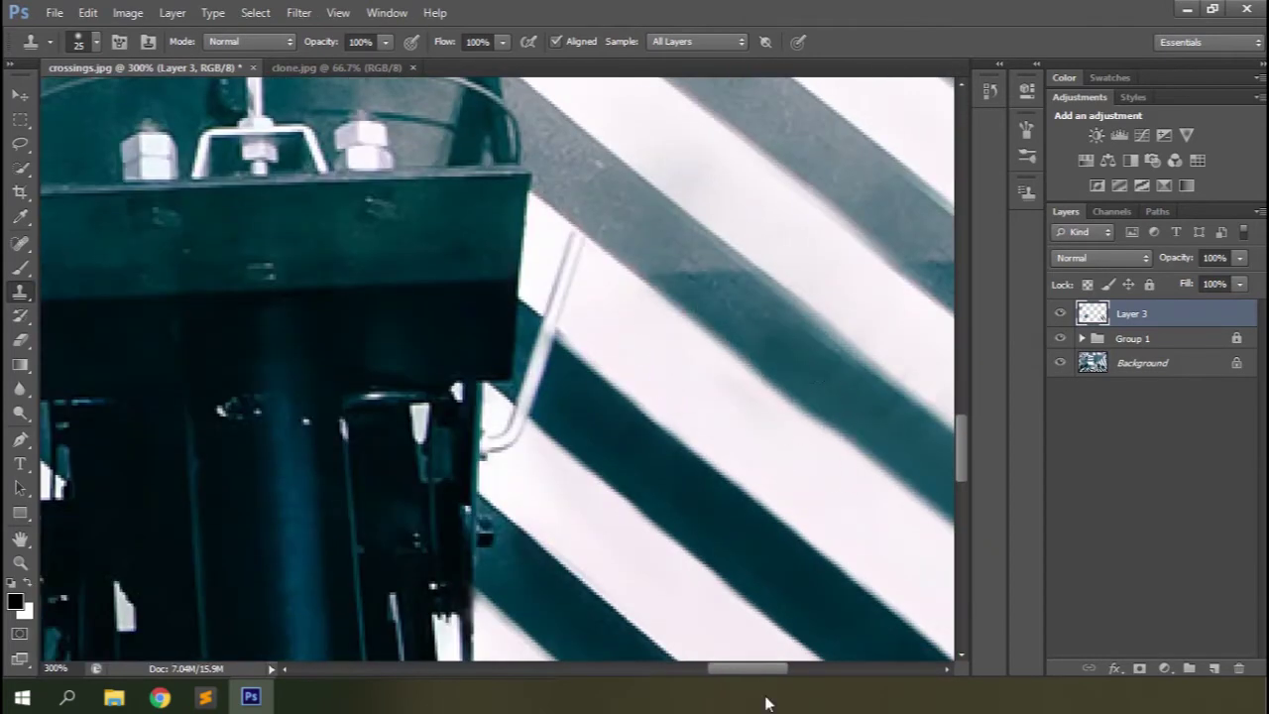
{"action": "left_click_drag", "start_coordinate": [765, 668], "coordinate": [797, 668]}
{"action": "left_click", "coordinate": [657, 347], "text": "alt"}
{"action": "left_click_drag", "start_coordinate": [335, 311], "coordinate": [662, 552]}
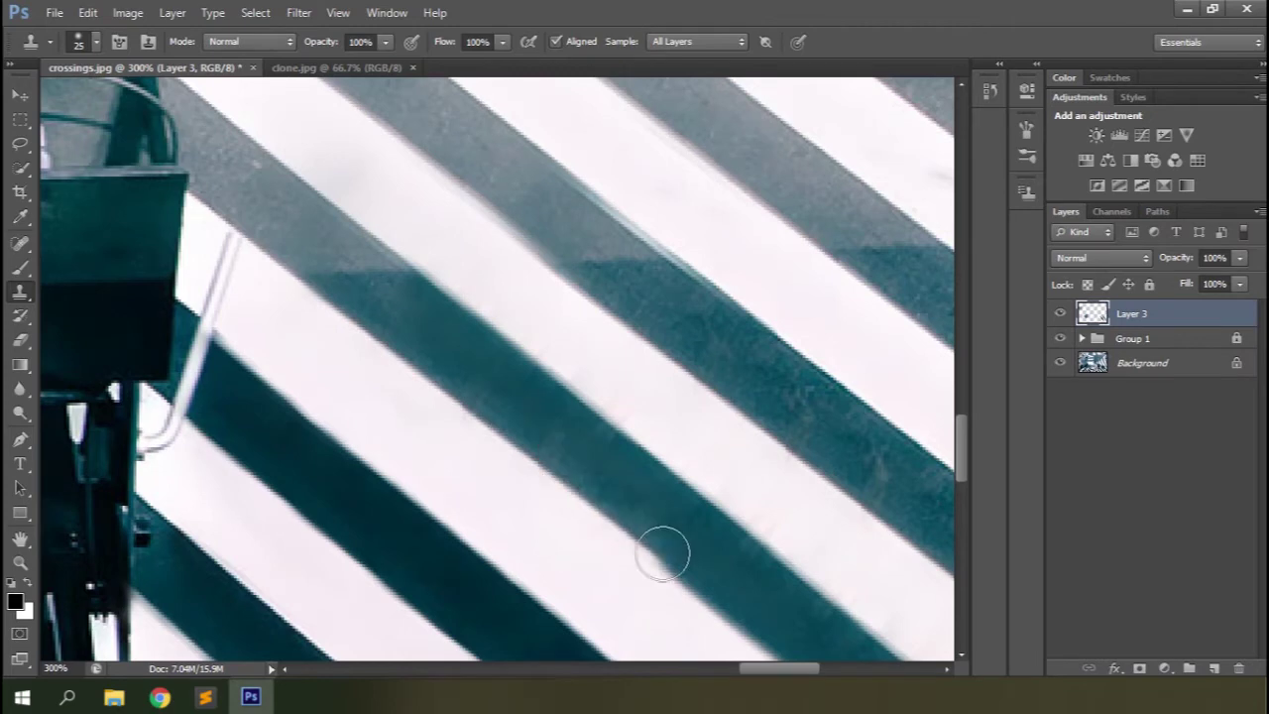
Sample a clean stripe edge near the image's right border and clone it along the neighbouring stripe edges in both directions.
{"action": "left_click_drag", "start_coordinate": [961, 448], "coordinate": [961, 511]}
{"action": "left_click_drag", "start_coordinate": [779, 668], "coordinate": [829, 668]}
{"action": "left_click", "coordinate": [615, 234], "text": "alt"}
{"action": "left_click_drag", "start_coordinate": [393, 273], "coordinate": [604, 460]}
{"action": "mouse_move", "coordinate": [654, 486]}
{"action": "left_mouse_down"}
{"action": "mouse_move", "coordinate": [883, 652]}
{"action": "mouse_move", "coordinate": [481, 354]}
{"action": "left_mouse_up"}
Resample the crosswalk and clone along the blurred stripe edges up and past the signal housing.
{"action": "key", "text": "ctrl+minus"}
{"action": "key", "text": "ctrl+minus"}
{"action": "key", "text": "ctrl+plus"}
{"action": "key", "text": "ctrl+plus"}
{"action": "key", "text": "ctrl+plus"}
{"action": "left_click_drag", "start_coordinate": [962, 515], "coordinate": [961, 431]}
{"action": "mouse_move", "coordinate": [822, 668]}
{"action": "left_mouse_down"}
{"action": "mouse_move", "coordinate": [756, 669]}
{"action": "mouse_move", "coordinate": [776, 669]}
{"action": "left_mouse_up"}
{"action": "left_click", "coordinate": [250, 271], "text": "alt"}
{"action": "left_click", "coordinate": [441, 411]}
{"action": "left_click", "coordinate": [496, 375], "text": "alt"}
{"action": "left_click_drag", "start_coordinate": [428, 397], "coordinate": [207, 221]}
{"action": "left_click_drag", "start_coordinate": [795, 668], "coordinate": [765, 668]}
{"action": "left_click_drag", "start_coordinate": [959, 446], "coordinate": [958, 418]}
{"action": "left_click_drag", "start_coordinate": [579, 476], "coordinate": [184, 169]}
Clone along the stripe edge above the signal housing and patch the stripe's end from a fresh sample.
{"action": "left_click_drag", "start_coordinate": [764, 668], "coordinate": [738, 668]}
{"action": "left_click_drag", "start_coordinate": [960, 402], "coordinate": [960, 382]}
{"action": "mouse_move", "coordinate": [551, 416]}
{"action": "left_mouse_down"}
{"action": "mouse_move", "coordinate": [325, 184]}
{"action": "mouse_move", "coordinate": [320, 194]}
{"action": "left_mouse_up"}
{"action": "left_click", "coordinate": [162, 309], "text": "alt"}
{"action": "left_click", "coordinate": [278, 194]}
Sample a clean stripe edge midway along the diagonal crosswalk and clone it over the last uneven section.
{"action": "key", "text": "ctrl+minus"}
{"action": "key", "text": "ctrl+minus"}
{"action": "key", "text": "ctrl+minus"}
{"action": "key", "text": "ctrl+plus"}
{"action": "key", "text": "ctrl+plus"}
{"action": "left_click_drag", "start_coordinate": [728, 668], "coordinate": [785, 668]}
{"action": "mouse_move", "coordinate": [961, 382]}
{"action": "left_mouse_down"}
{"action": "mouse_move", "coordinate": [985, 445]}
{"action": "mouse_move", "coordinate": [961, 436]}
{"action": "left_mouse_up"}
{"action": "key", "text": "ctrl+plus"}
{"action": "left_click", "coordinate": [347, 190], "text": "alt"}
{"action": "left_click_drag", "start_coordinate": [487, 300], "coordinate": [589, 371]}
Compare the retouched photo with the original by hiding Group 1 and showing it again.
{"action": "key", "text": "ctrl+minus"}
{"action": "key", "text": "ctrl+minus"}
{"action": "key", "text": "ctrl+minus"}
{"action": "key", "text": "ctrl+plus"}
{"action": "key", "text": "ctrl+plus"}
{"action": "key", "text": "ctrl+plus"}
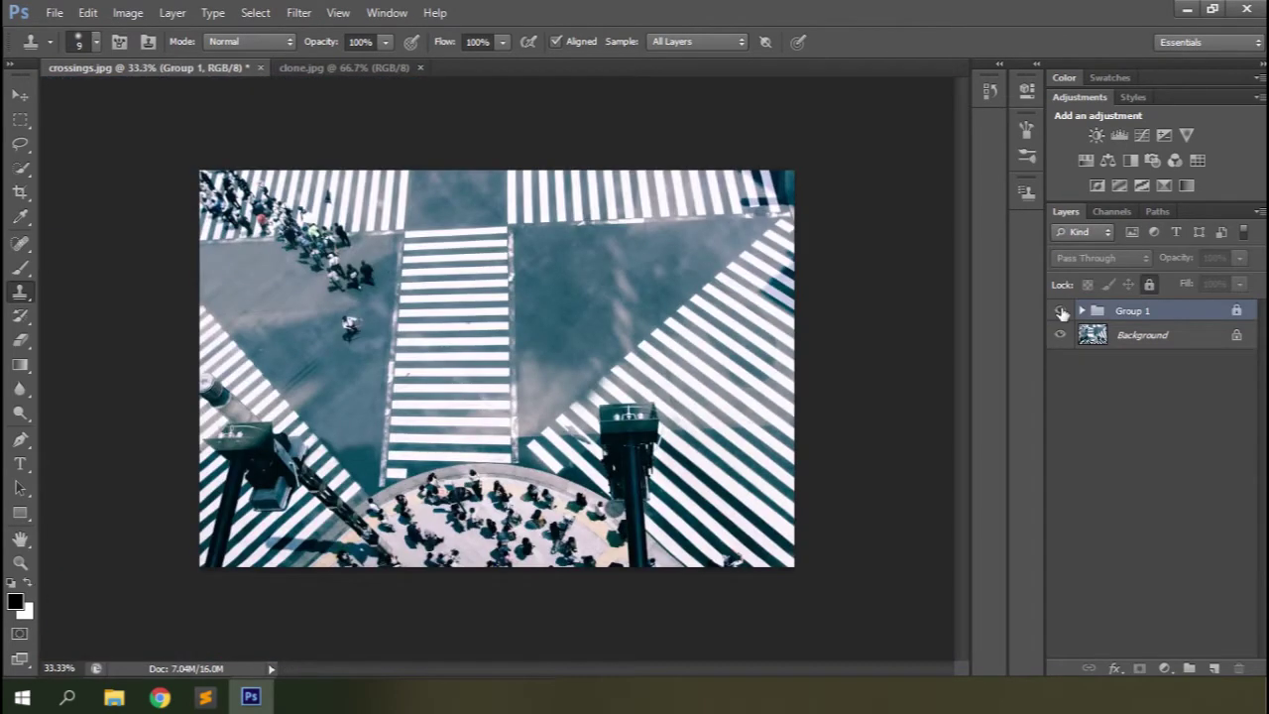
{"action": "left_click", "coordinate": [1060, 311]}
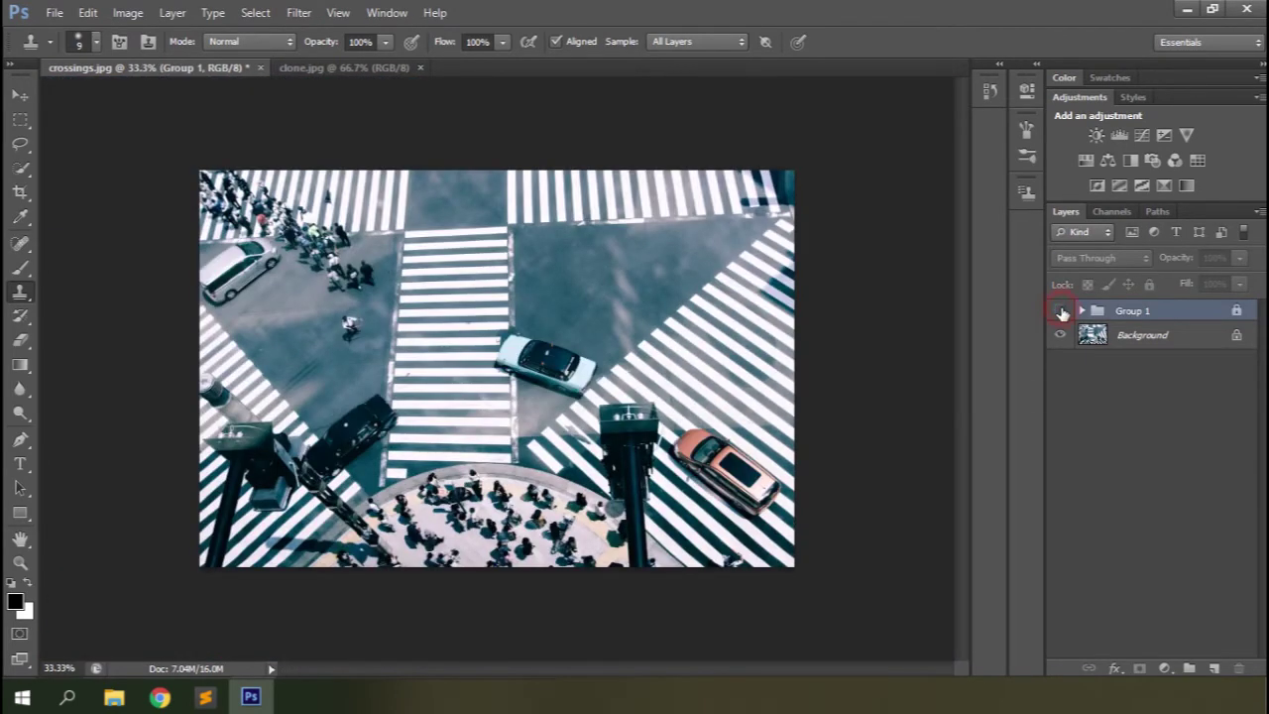
{"action": "left_click", "coordinate": [1061, 311]}
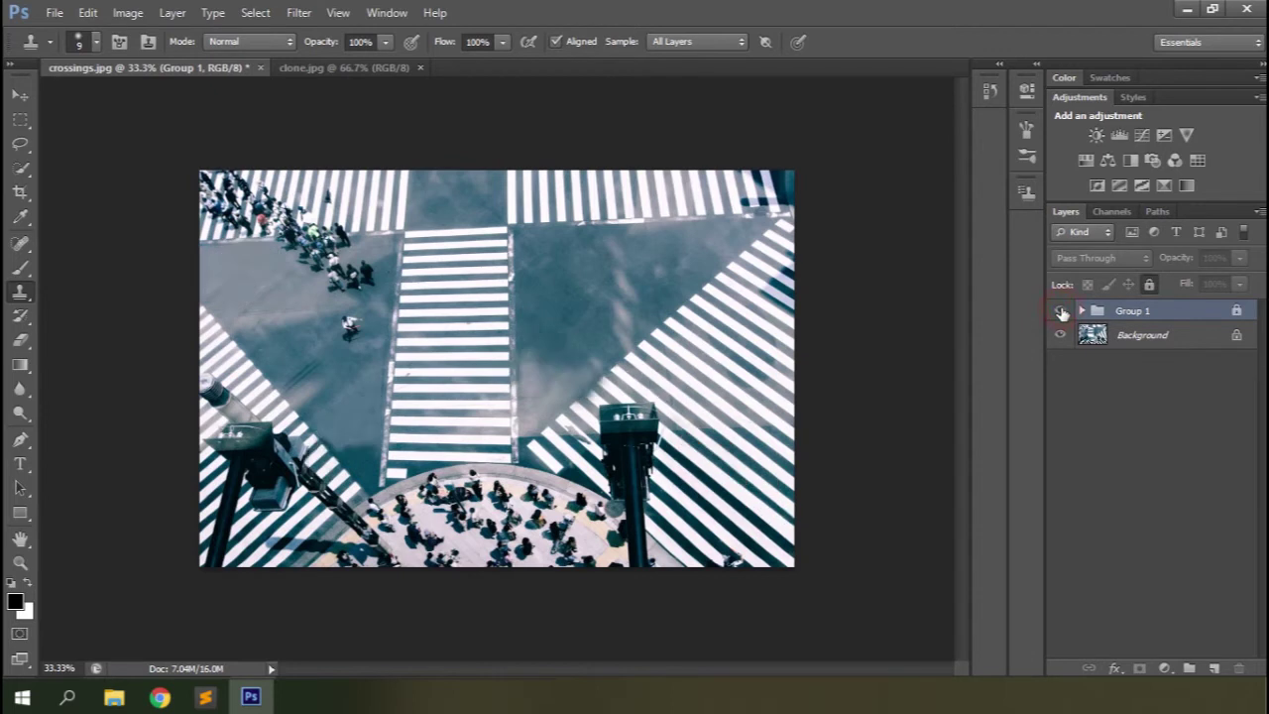
Create a new layer directly above the Background layer.
{"action": "left_click", "coordinate": [1150, 336]}
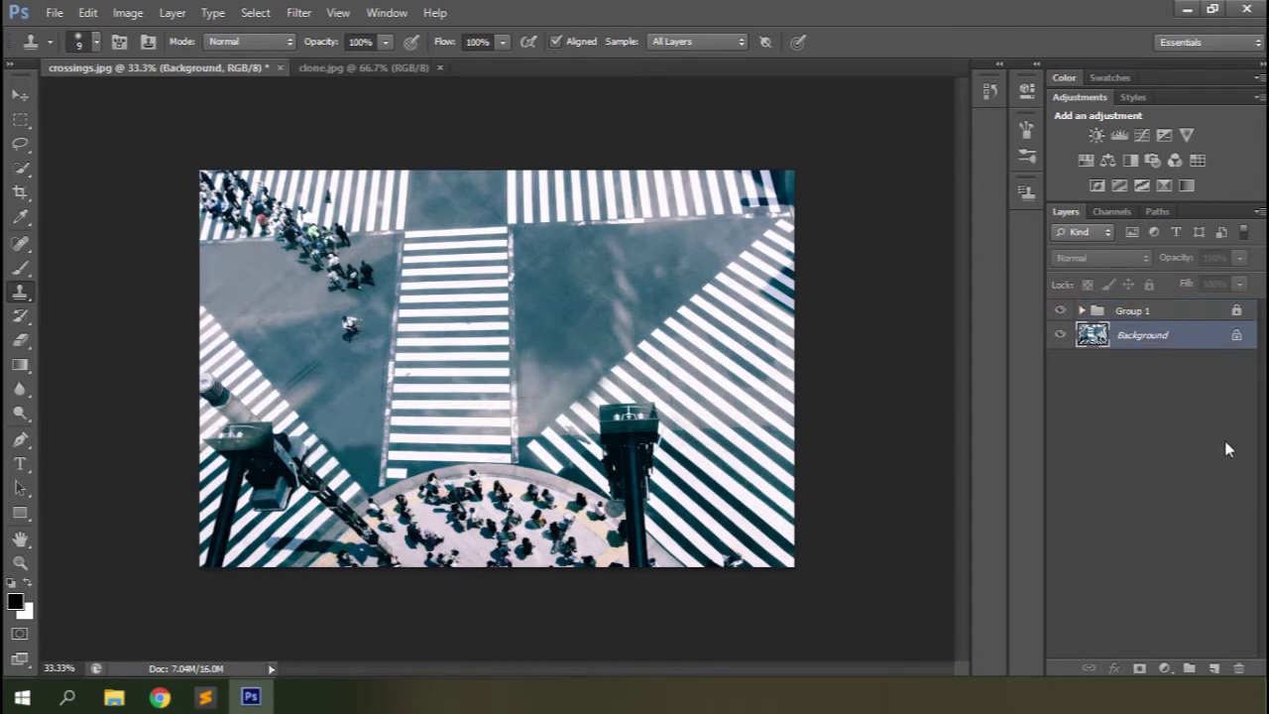
{"action": "left_click", "coordinate": [1213, 669]}
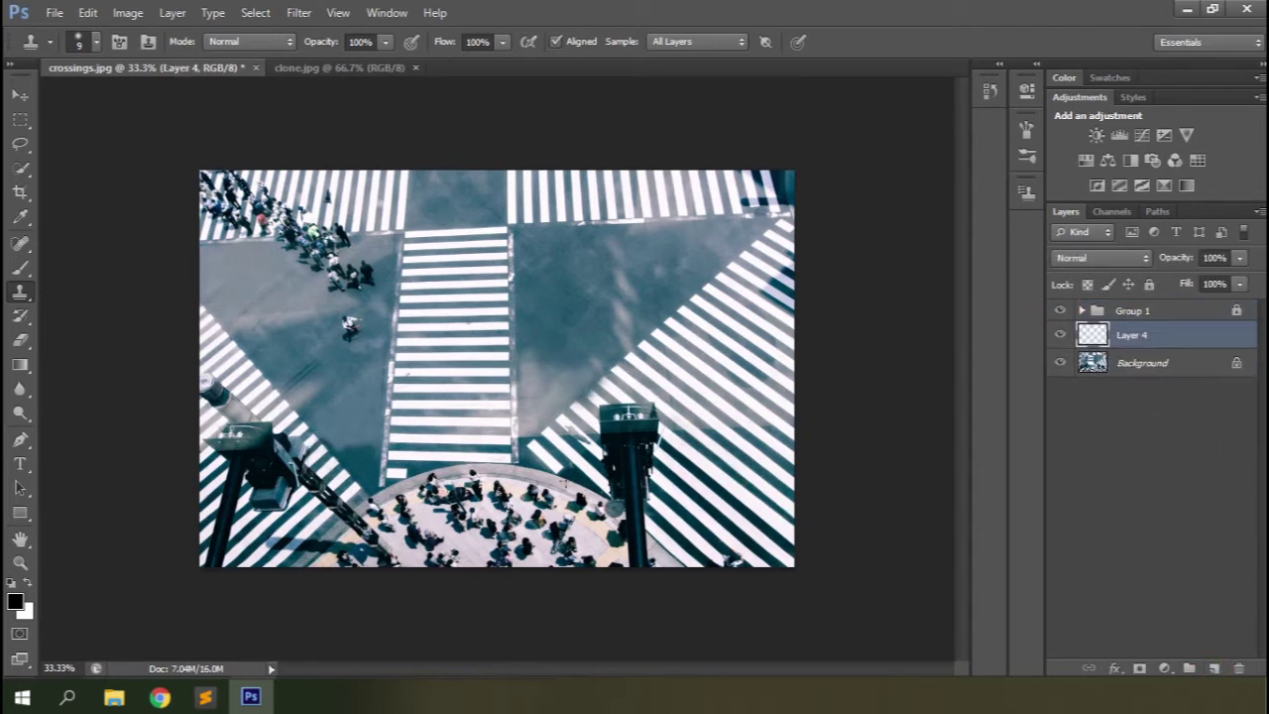
Switch to the Pattern Stamp tool and look through the available patterns and pattern library options.
{"action": "right_click", "coordinate": [27, 298]}
{"action": "left_click", "coordinate": [89, 306]}
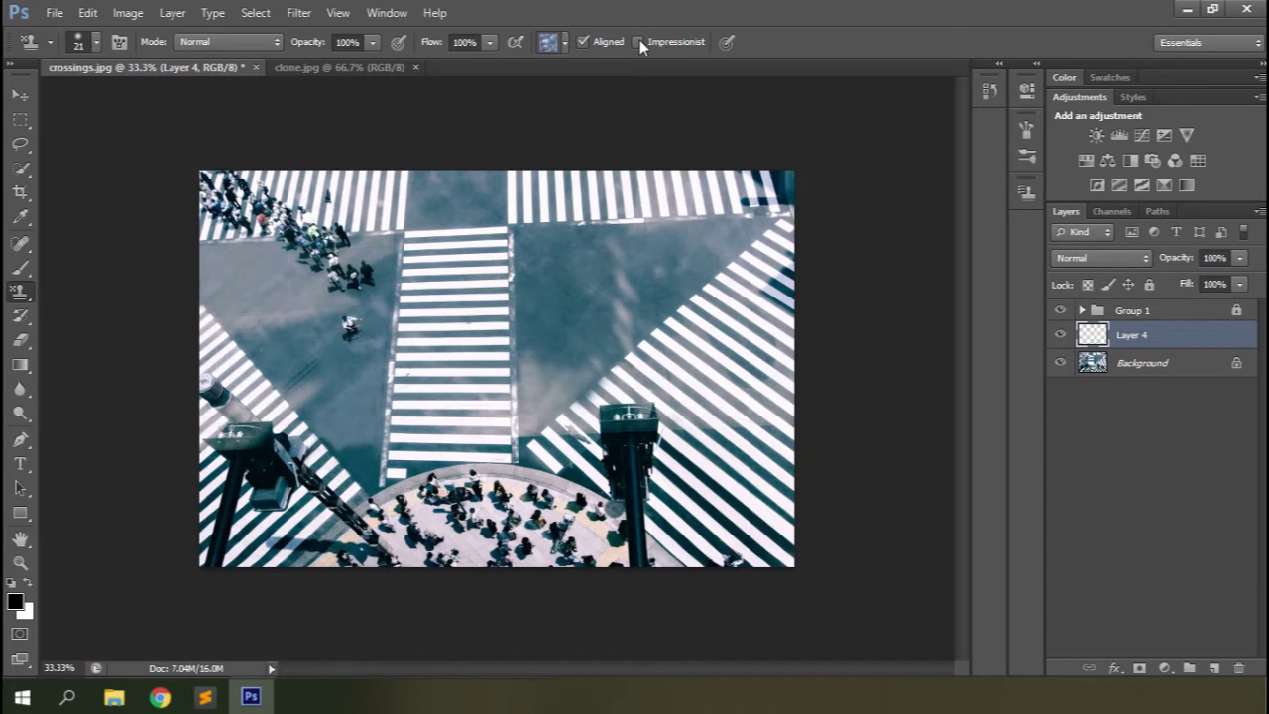
{"action": "left_click", "coordinate": [564, 44]}
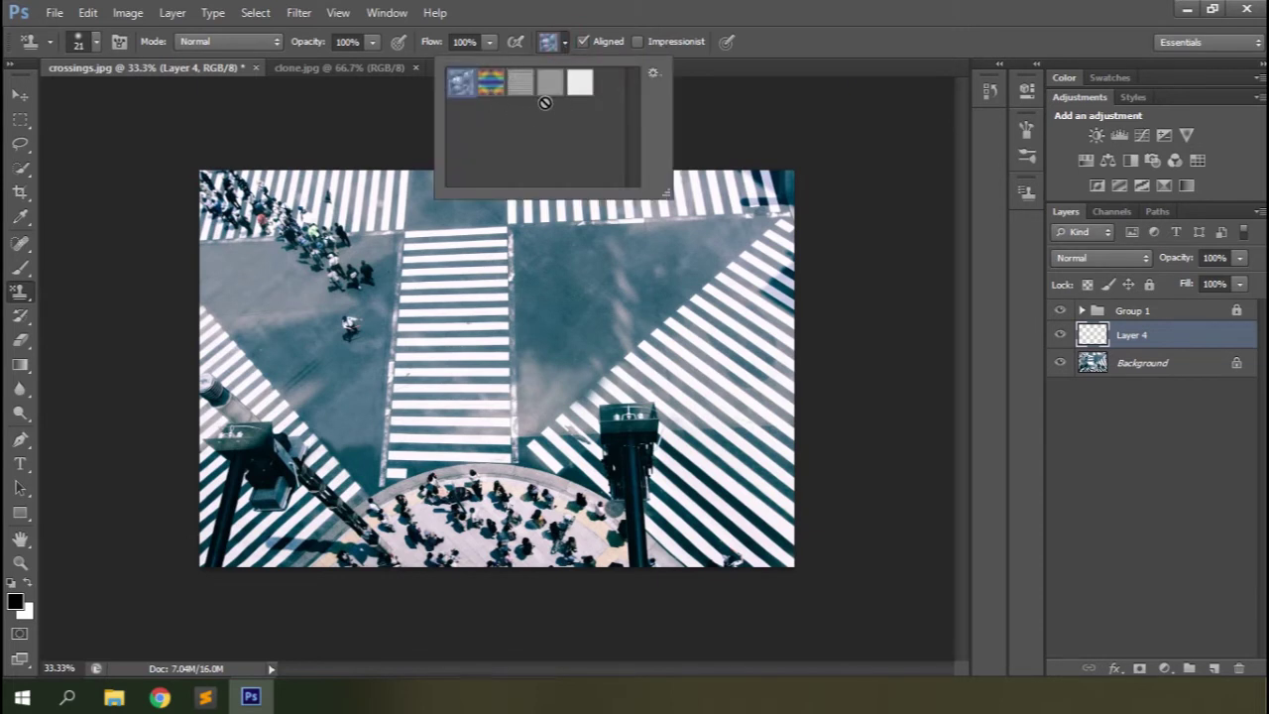
{"action": "left_click", "coordinate": [654, 73]}
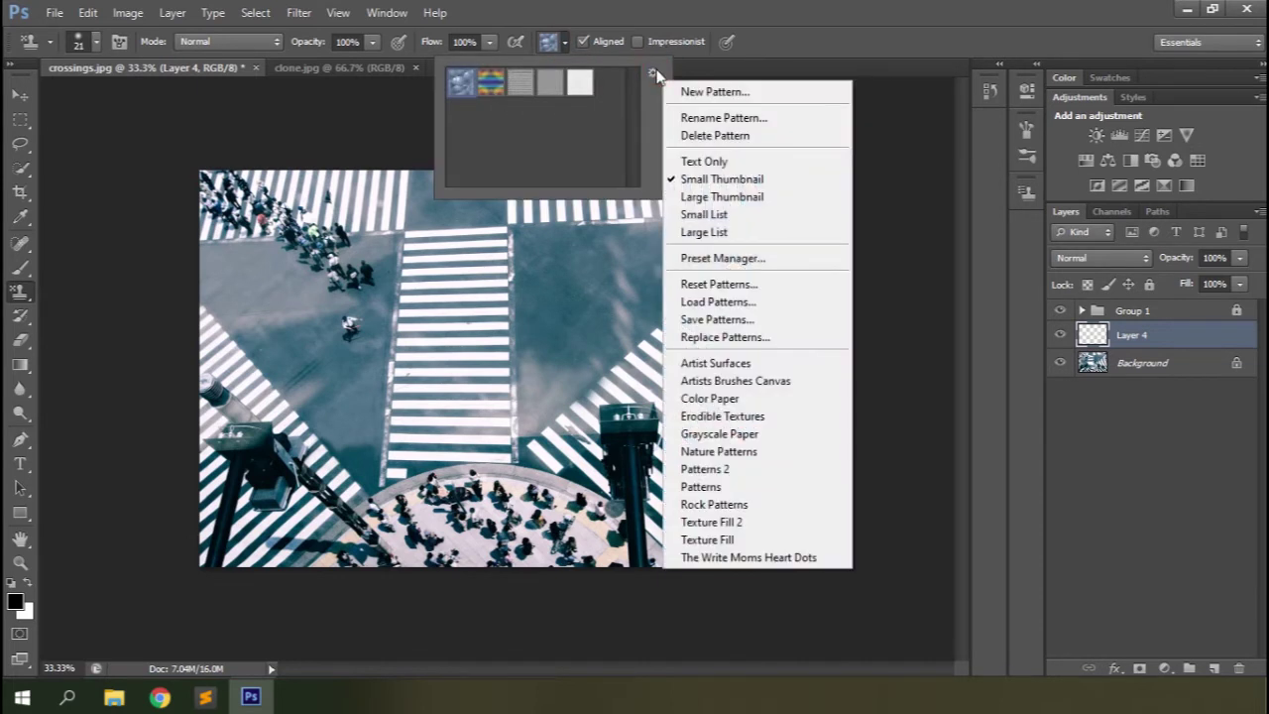
{"action": "left_click", "coordinate": [790, 7]}
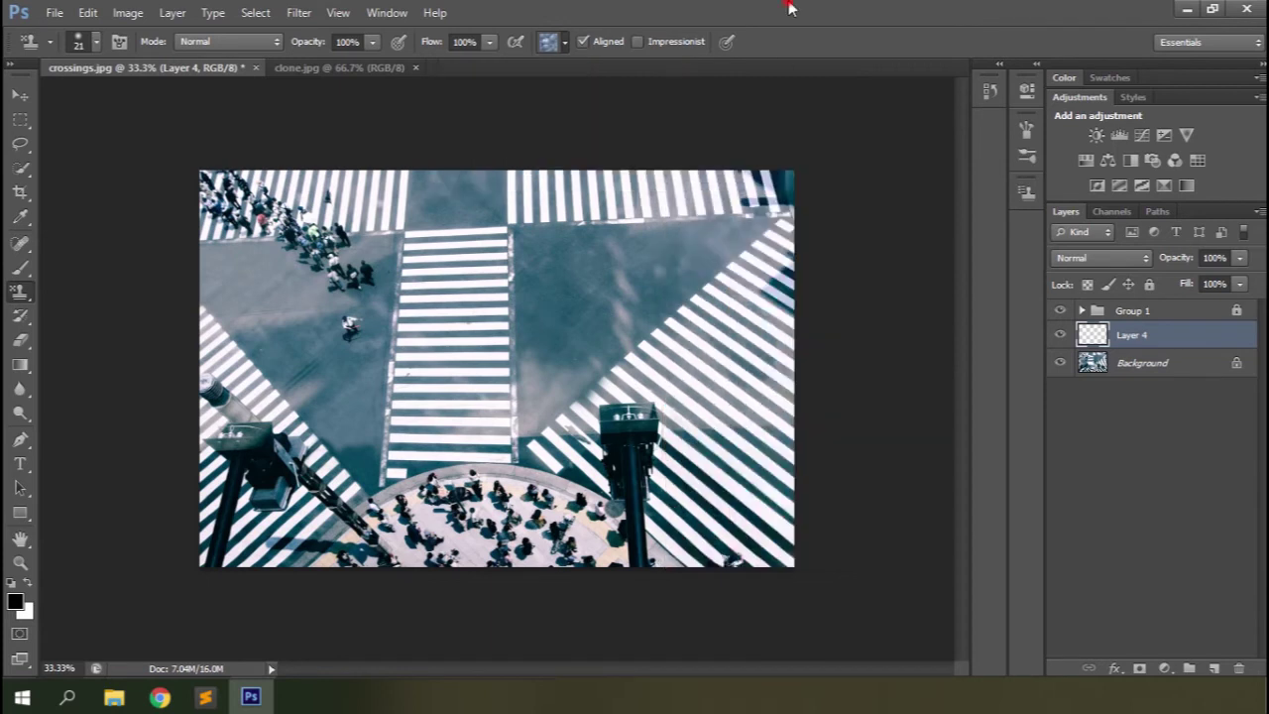
{"action": "left_click", "coordinate": [565, 42]}
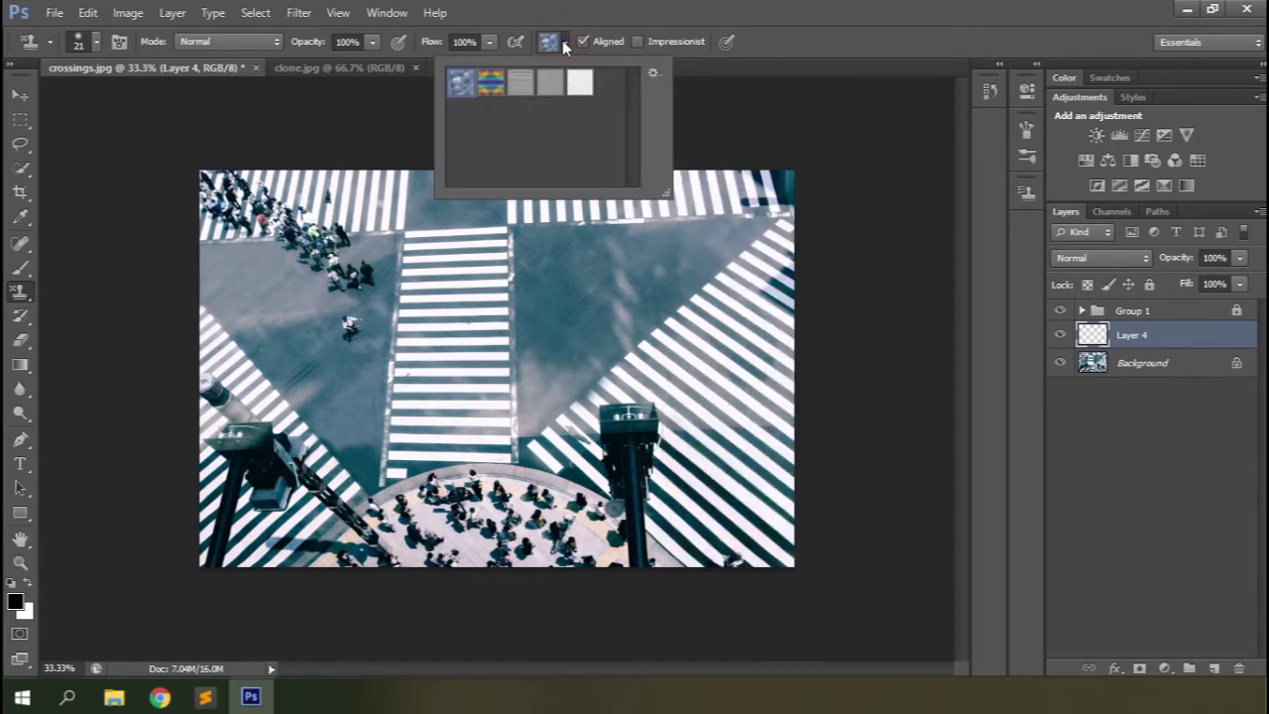
{"action": "left_click", "coordinate": [564, 42]}
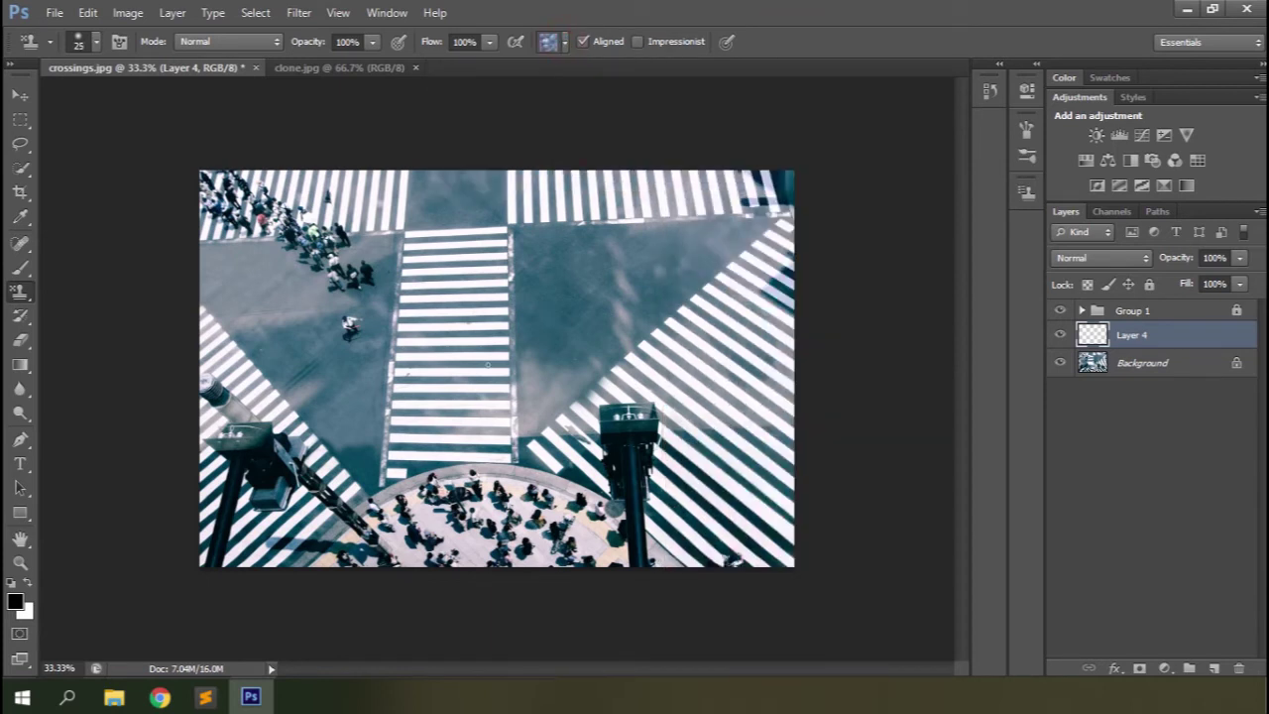
Hide Group 1 and paint the blue bubble pattern on Layer 4 over the two cars on the right half of the crossing, using a 200 px brush.
{"action": "mouse_move", "coordinate": [495, 325]}
{"action": "left_mouse_down"}
{"action": "mouse_move", "coordinate": [599, 296]}
{"action": "mouse_move", "coordinate": [488, 333]}
{"action": "mouse_move", "coordinate": [574, 351]}
{"action": "mouse_move", "coordinate": [674, 421]}
{"action": "left_mouse_up"}
{"action": "left_click", "coordinate": [1058, 315]}
{"action": "mouse_move", "coordinate": [661, 468]}
{"action": "left_mouse_down"}
{"action": "mouse_move", "coordinate": [767, 445]}
{"action": "mouse_move", "coordinate": [668, 490]}
{"action": "mouse_move", "coordinate": [692, 493]}
{"action": "mouse_move", "coordinate": [672, 350]}
{"action": "left_mouse_up"}
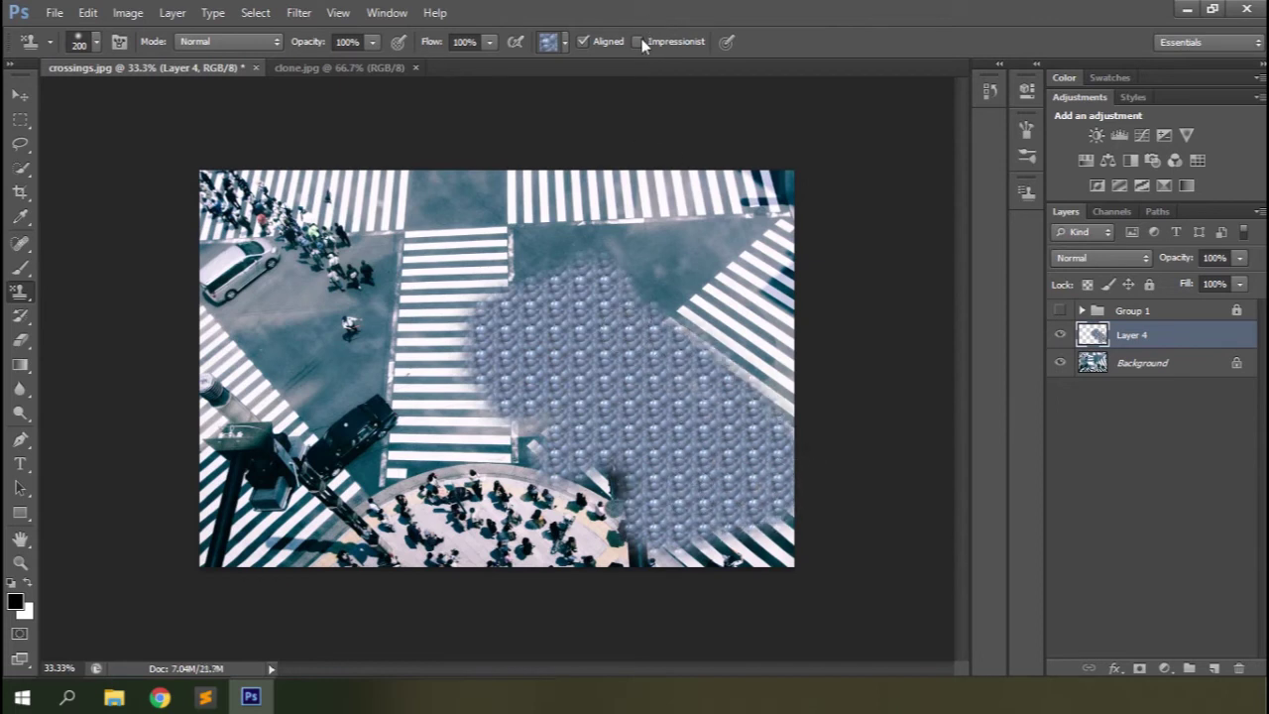
Try an Impressionist pattern stroke over the upper crossing, undo it, and delete Layer 4.
{"action": "mouse_move", "coordinate": [407, 286]}
{"action": "left_mouse_down"}
{"action": "mouse_move", "coordinate": [463, 255]}
{"action": "mouse_move", "coordinate": [475, 264]}
{"action": "mouse_move", "coordinate": [431, 326]}
{"action": "mouse_move", "coordinate": [436, 297]}
{"action": "mouse_move", "coordinate": [524, 246]}
{"action": "mouse_move", "coordinate": [403, 249]}
{"action": "mouse_move", "coordinate": [405, 346]}
{"action": "mouse_move", "coordinate": [524, 250]}
{"action": "mouse_move", "coordinate": [387, 204]}
{"action": "mouse_move", "coordinate": [355, 295]}
{"action": "mouse_move", "coordinate": [460, 375]}
{"action": "mouse_move", "coordinate": [334, 325]}
{"action": "mouse_move", "coordinate": [557, 142]}
{"action": "mouse_move", "coordinate": [574, 223]}
{"action": "mouse_move", "coordinate": [533, 170]}
{"action": "mouse_move", "coordinate": [605, 220]}
{"action": "mouse_move", "coordinate": [547, 331]}
{"action": "mouse_move", "coordinate": [611, 364]}
{"action": "left_mouse_up"}
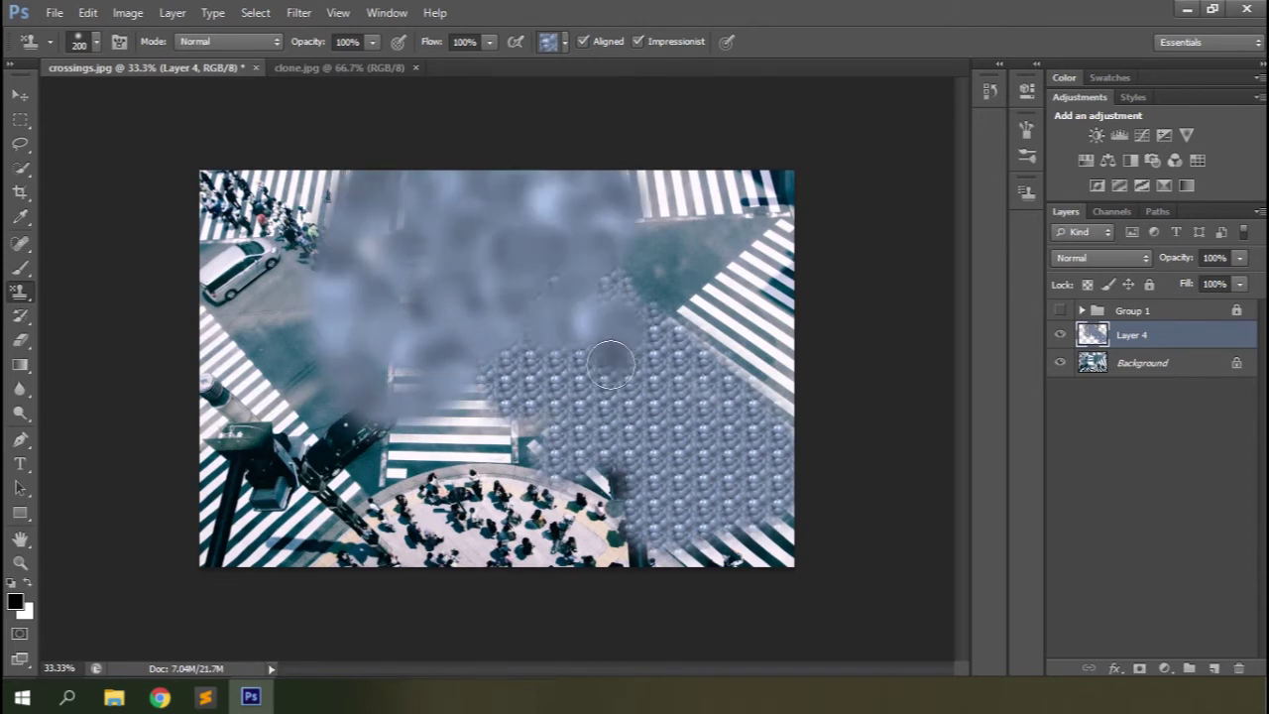
{"action": "key", "text": "ctrl+z"}
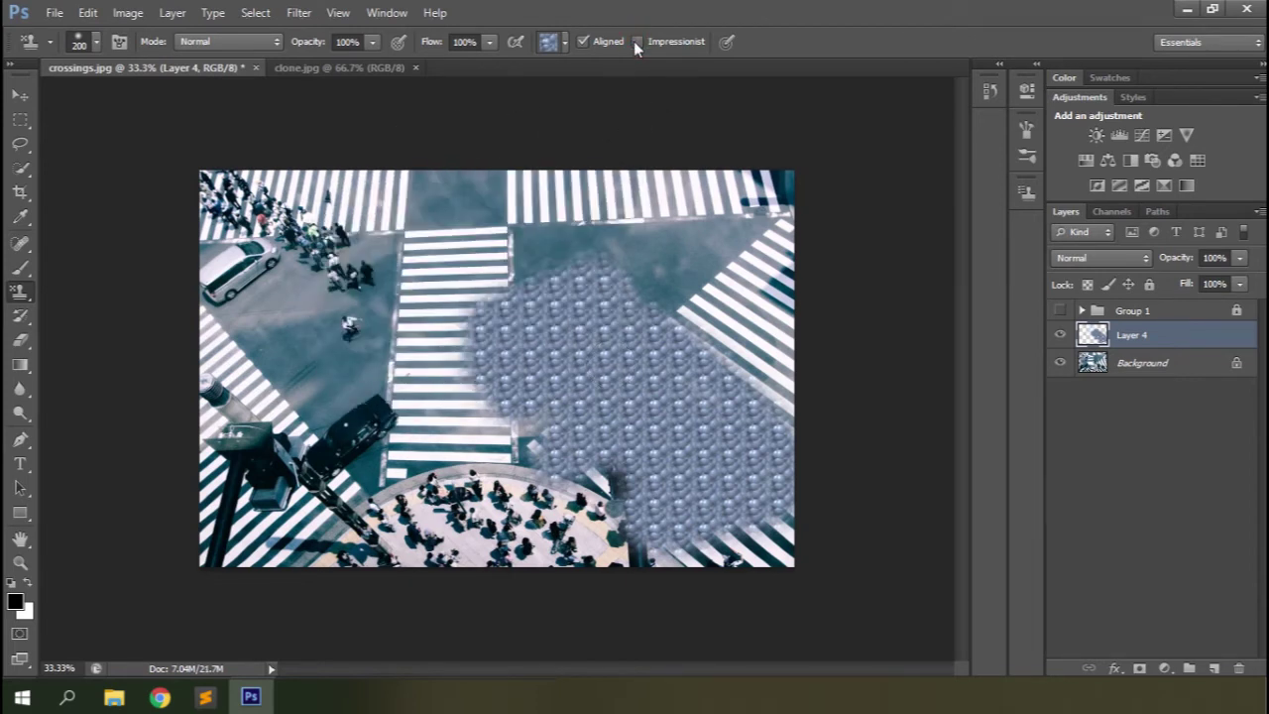
{"action": "mouse_move", "coordinate": [1208, 340]}
{"action": "left_mouse_down"}
{"action": "mouse_move", "coordinate": [1176, 513]}
{"action": "mouse_move", "coordinate": [1199, 659]}
{"action": "mouse_move", "coordinate": [1238, 668]}
{"action": "left_mouse_up"}
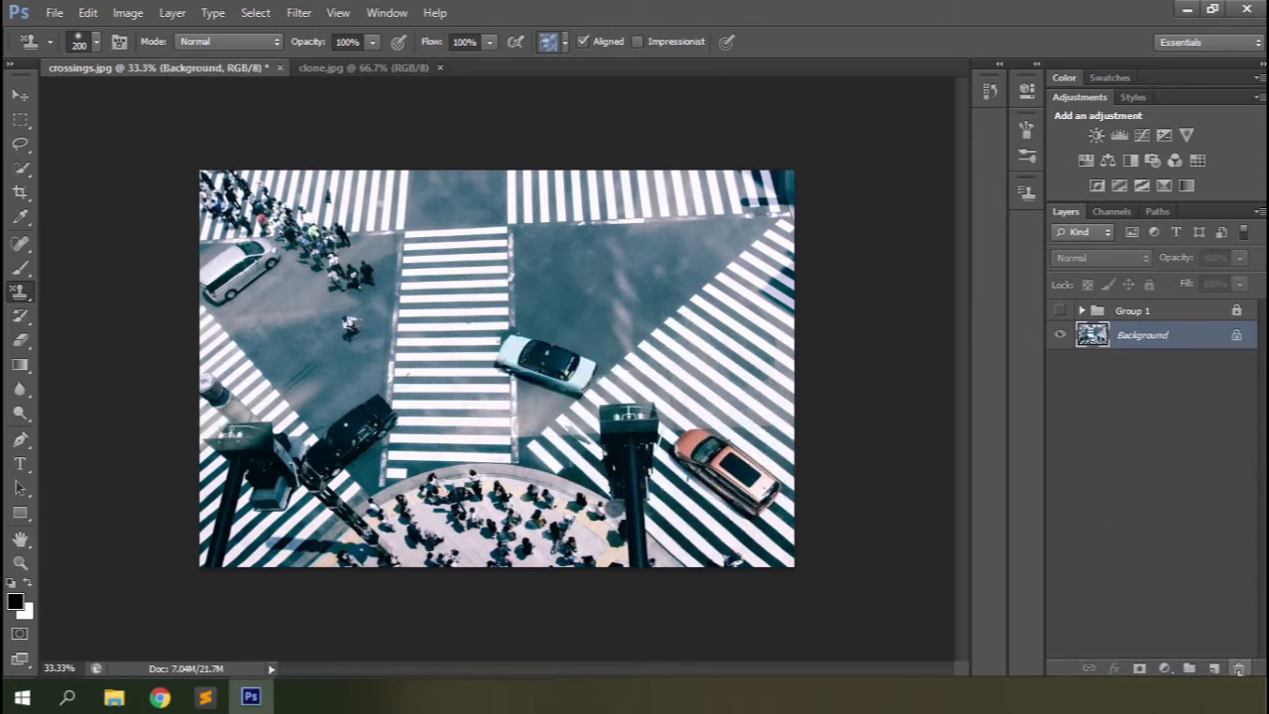
Switch to the clone.jpg document and marquee-select a full-width strip of empty steps below the seated couple.
{"action": "left_click", "coordinate": [344, 70]}
{"action": "key", "text": "ctrl+plus"}
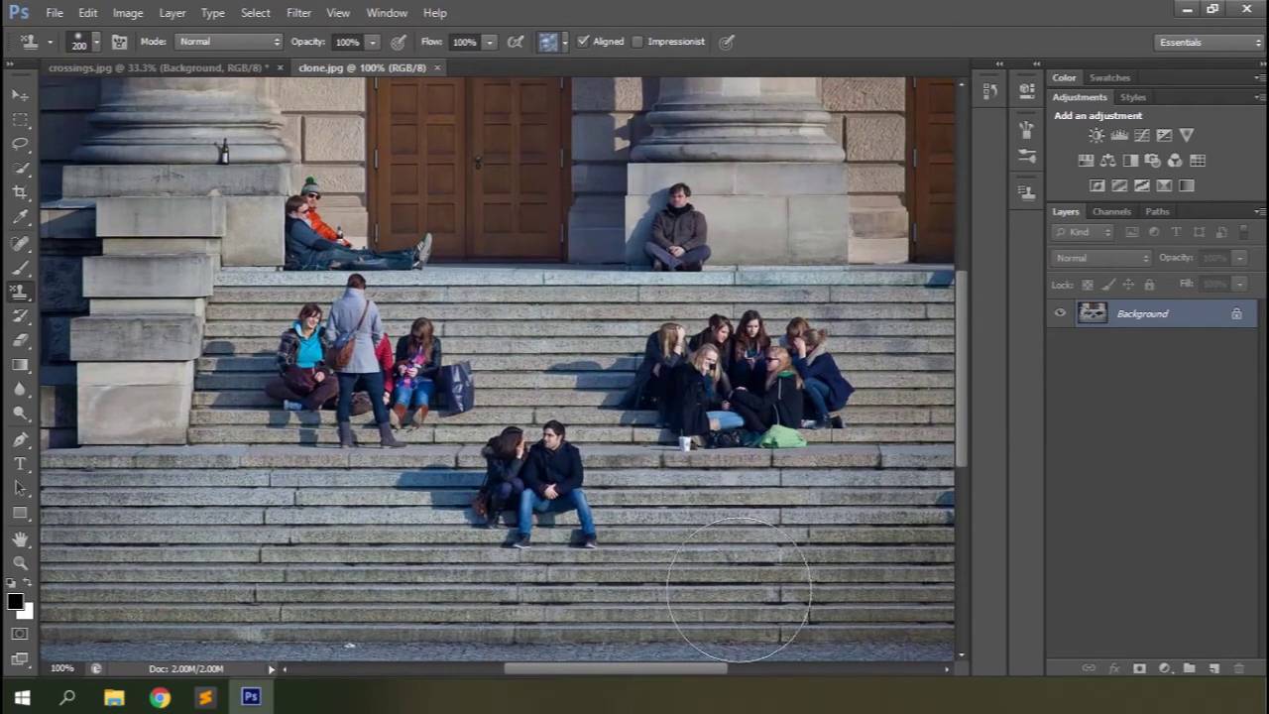
{"action": "scroll", "coordinate": [584, 501], "scroll_direction": "down", "scroll_amount": 2}
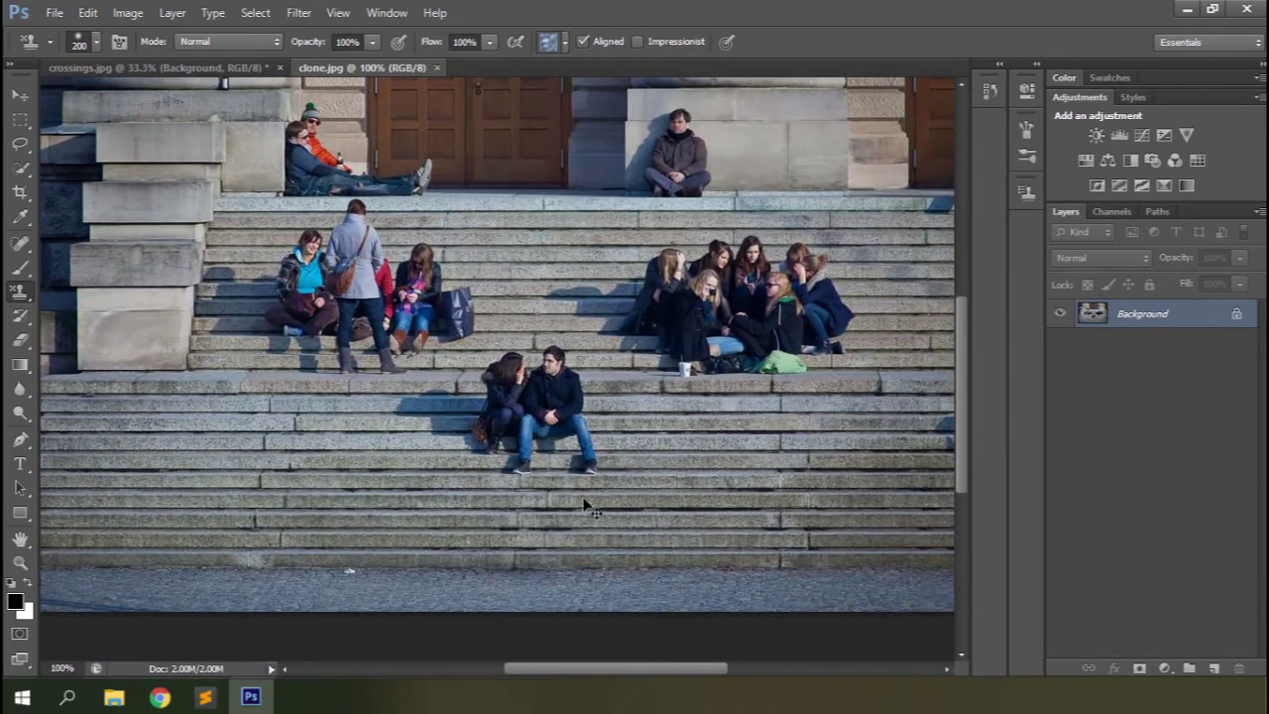
{"action": "key", "text": "ctrl+minus"}
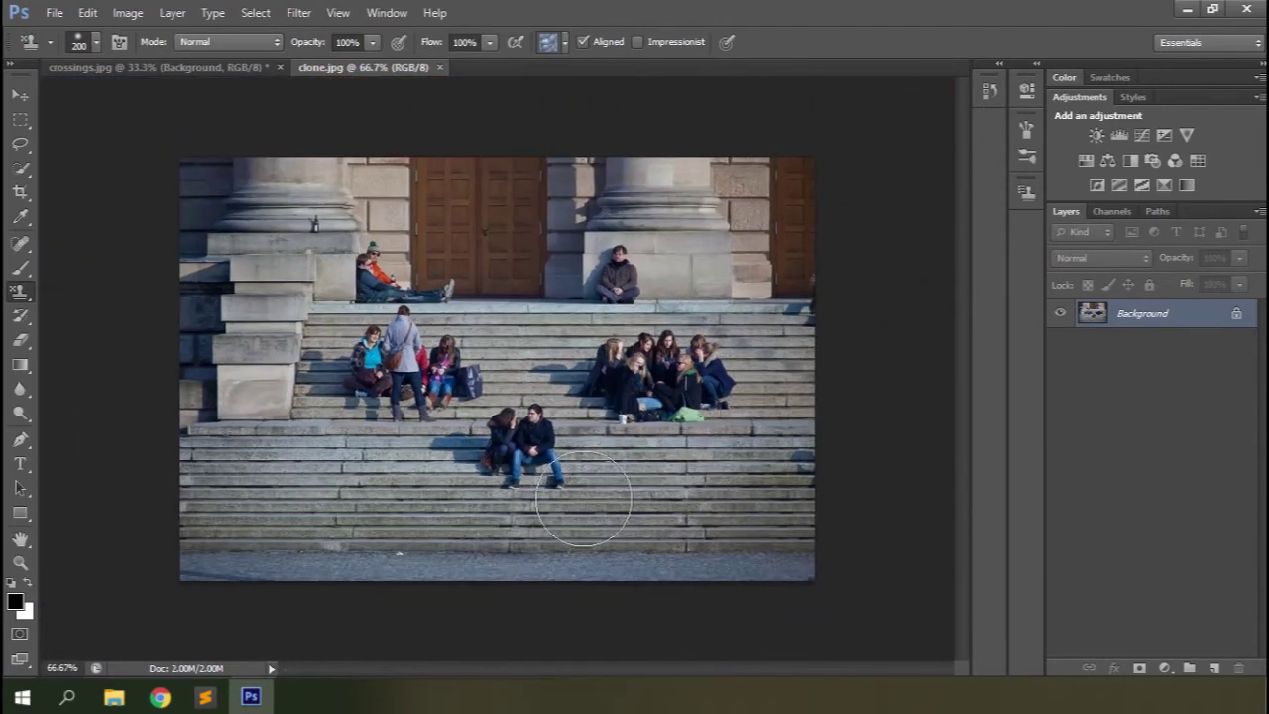
{"action": "left_click", "coordinate": [20, 121]}
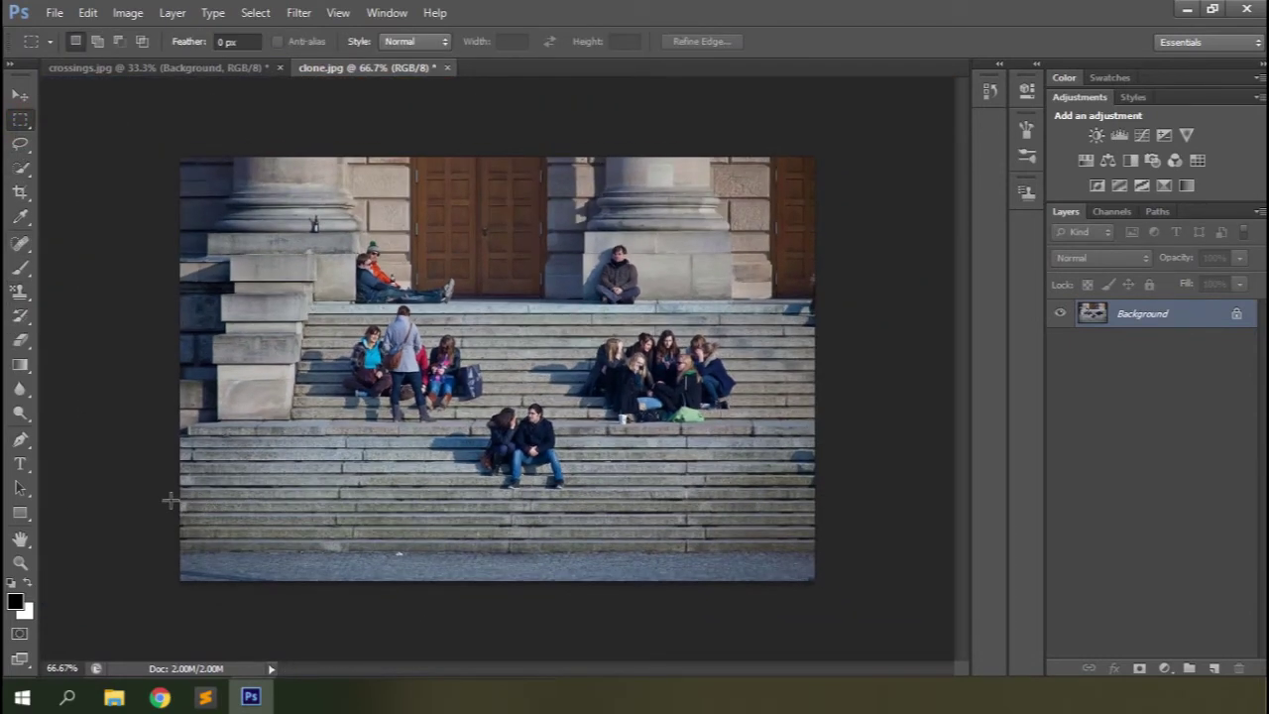
{"action": "left_click_drag", "start_coordinate": [170, 501], "coordinate": [835, 539]}
Define the selected strip of steps as a pattern named "stair" and deselect it.
{"action": "left_click", "coordinate": [87, 12]}
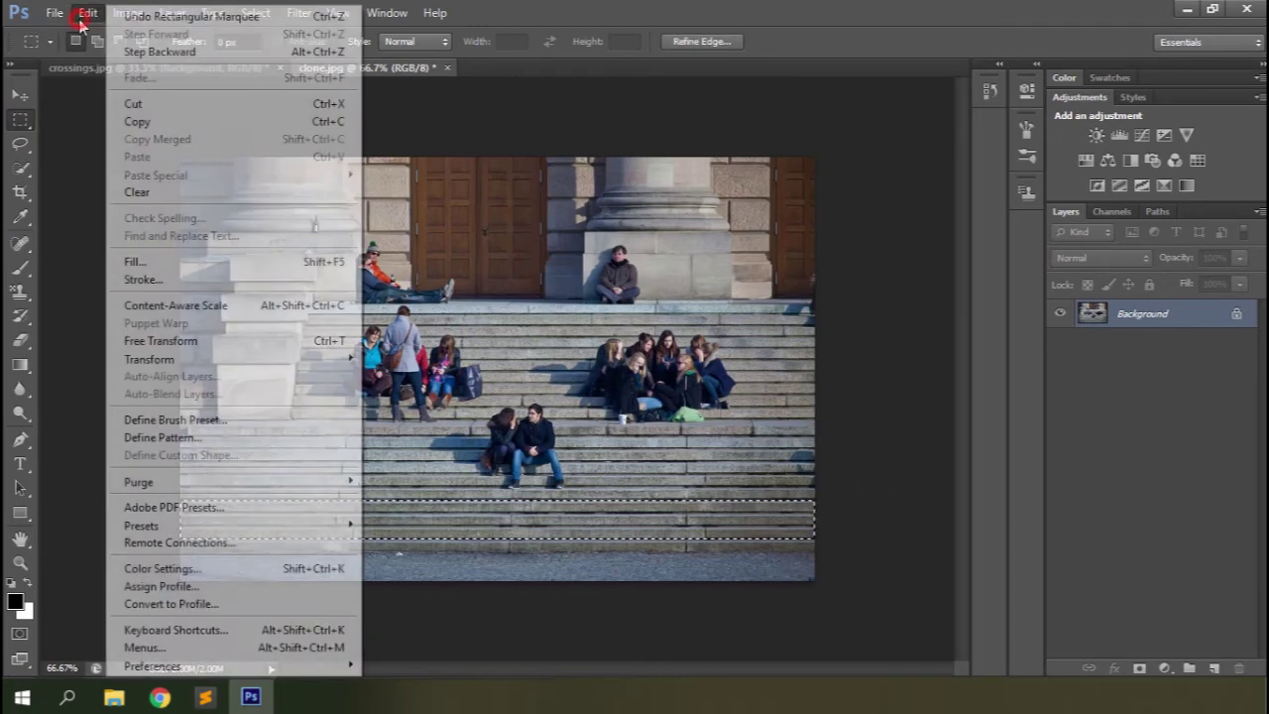
{"action": "left_click", "coordinate": [158, 437]}
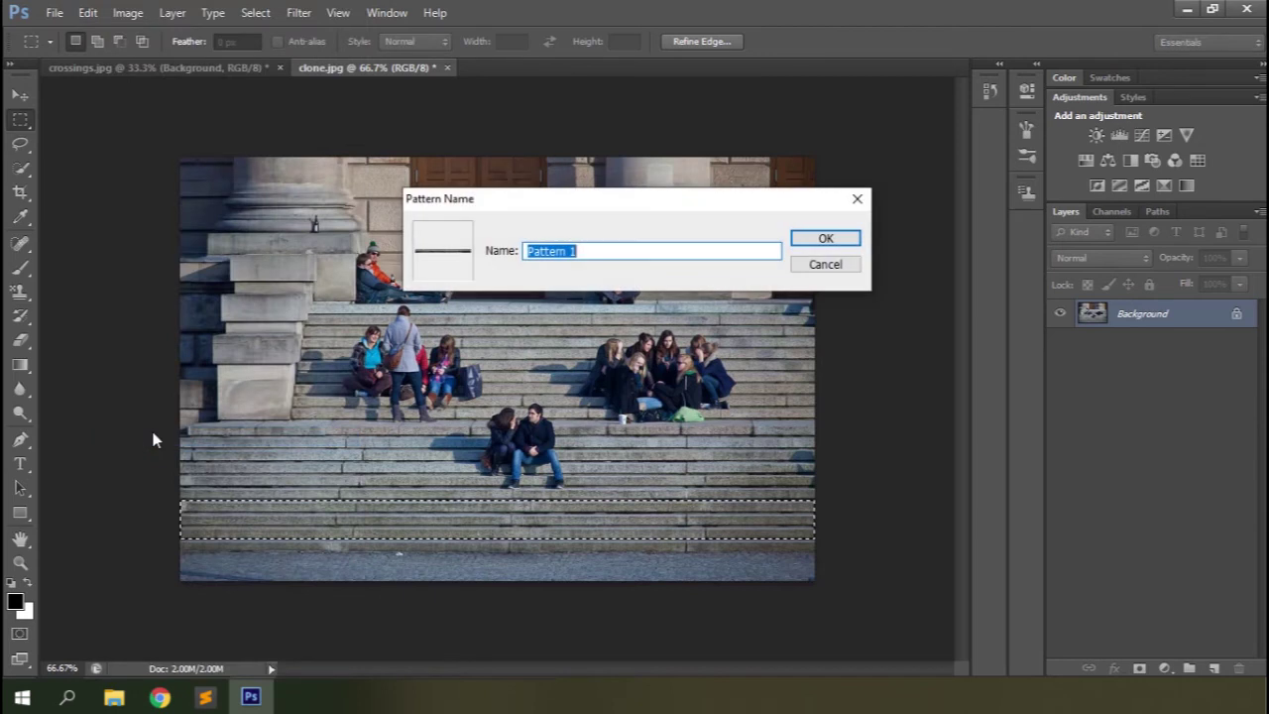
{"action": "type", "text": "stair"}
{"action": "key", "text": "Return"}
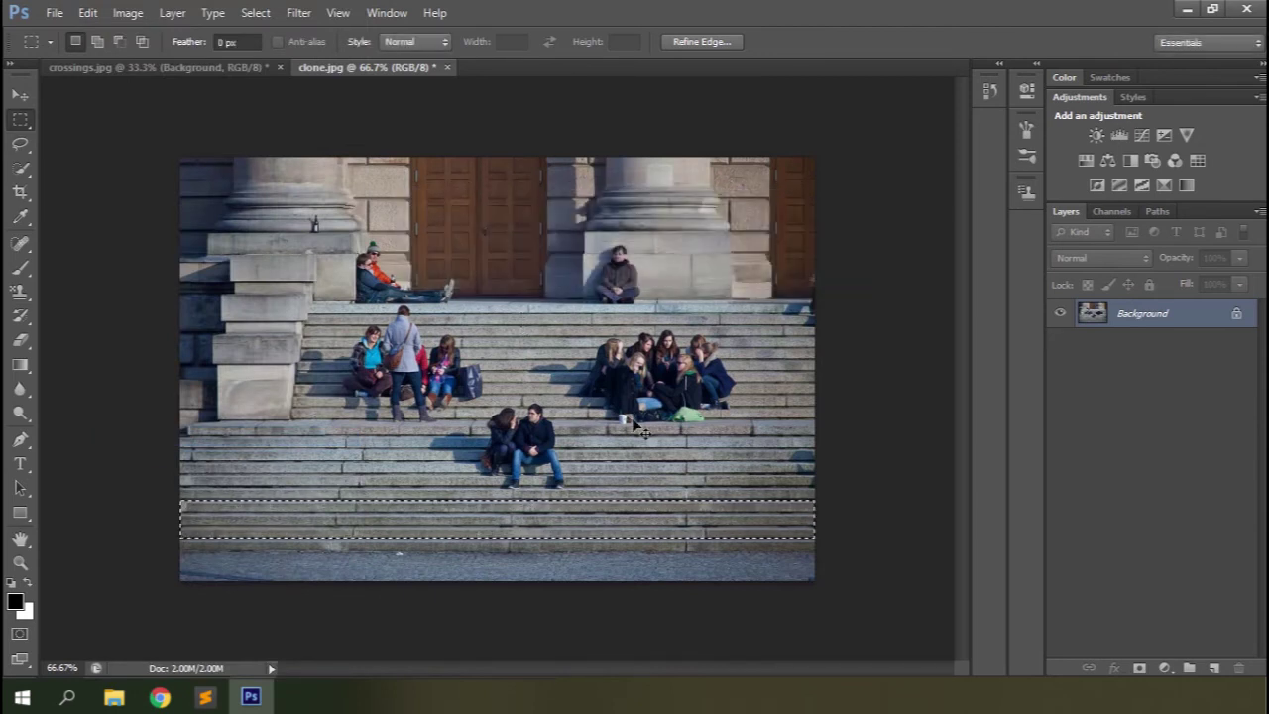
{"action": "key", "text": "ctrl+d"}
Create a new layer above the Background and choose the stair pattern for the Pattern Stamp tool.
{"action": "left_click", "coordinate": [1214, 668]}
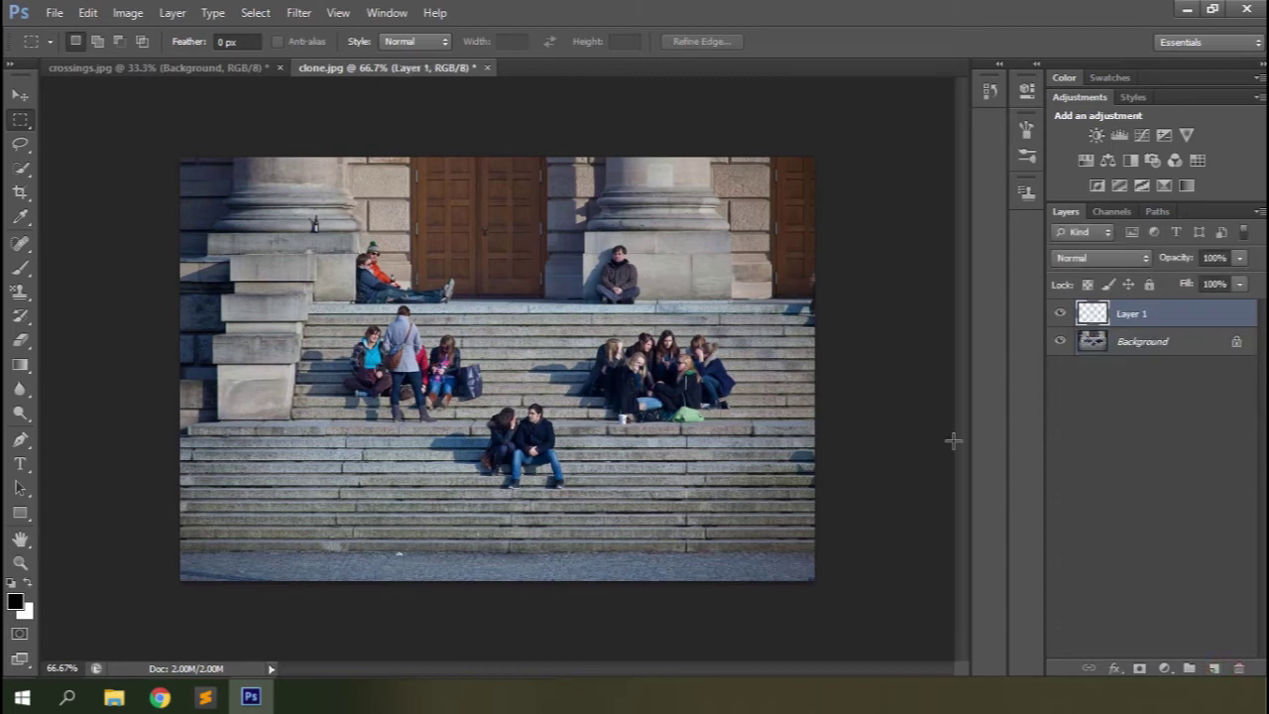
{"action": "left_click", "coordinate": [21, 293]}
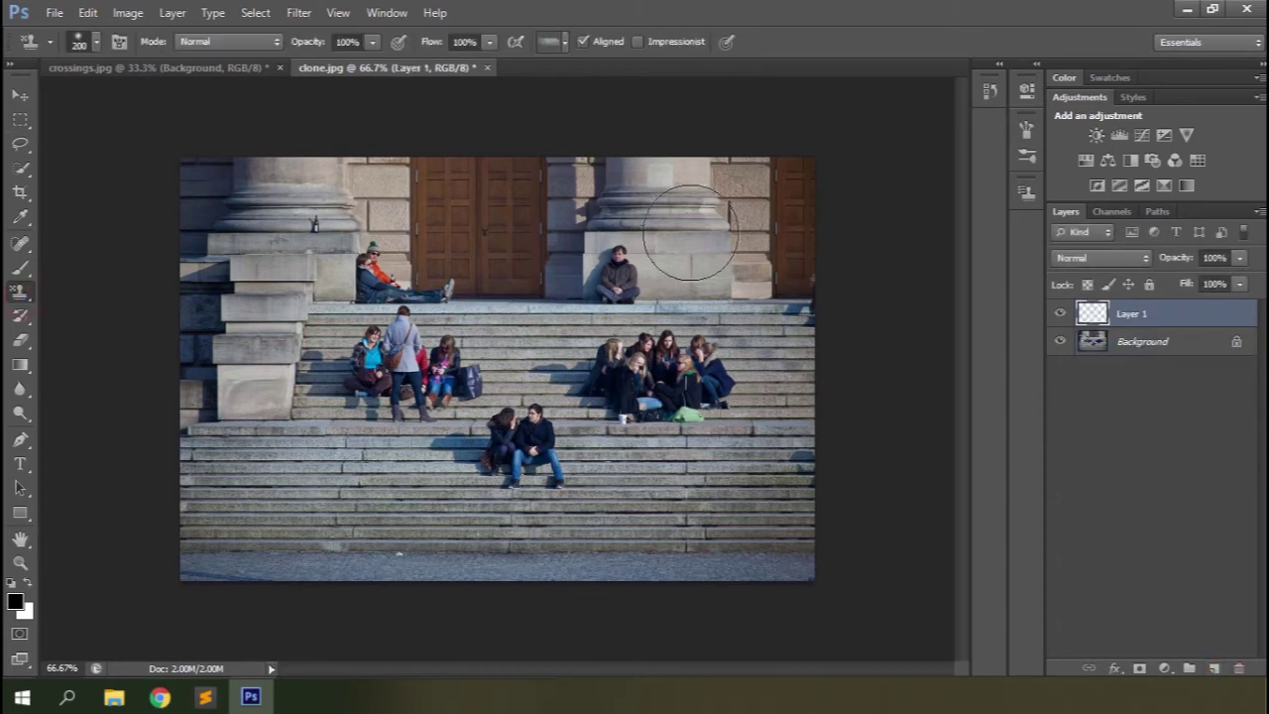
{"action": "left_click", "coordinate": [564, 40]}
{"action": "left_click", "coordinate": [774, 8]}
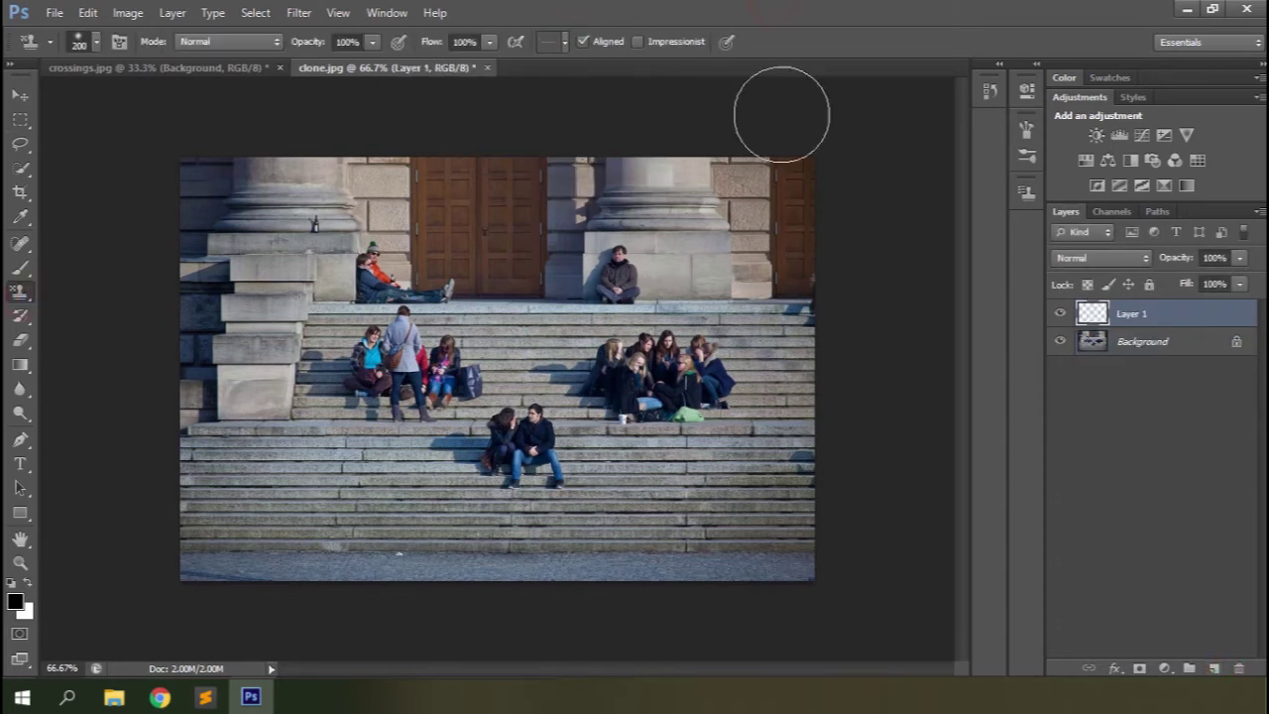
Paint the stair pattern across the lowest steps and move the painted strip up over the seated couple.
{"action": "left_click_drag", "start_coordinate": [199, 522], "coordinate": [862, 525]}
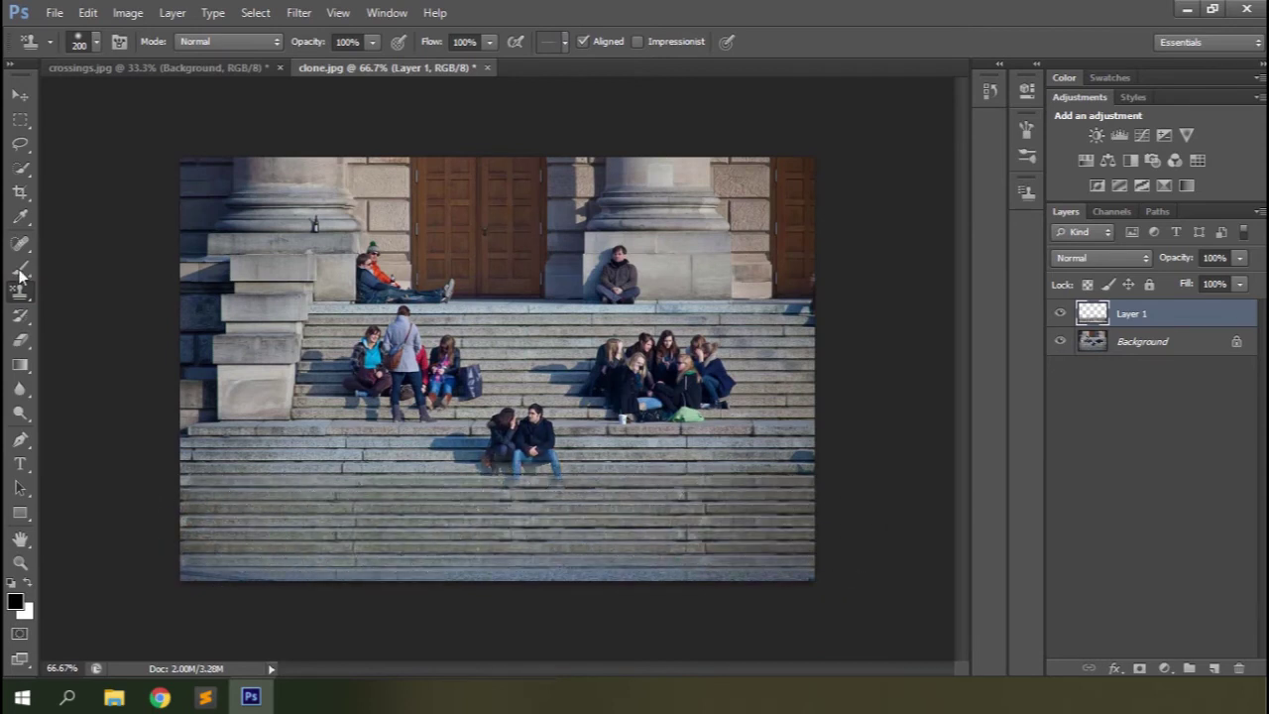
{"action": "left_click", "coordinate": [21, 95]}
{"action": "left_click_drag", "start_coordinate": [515, 515], "coordinate": [519, 458]}
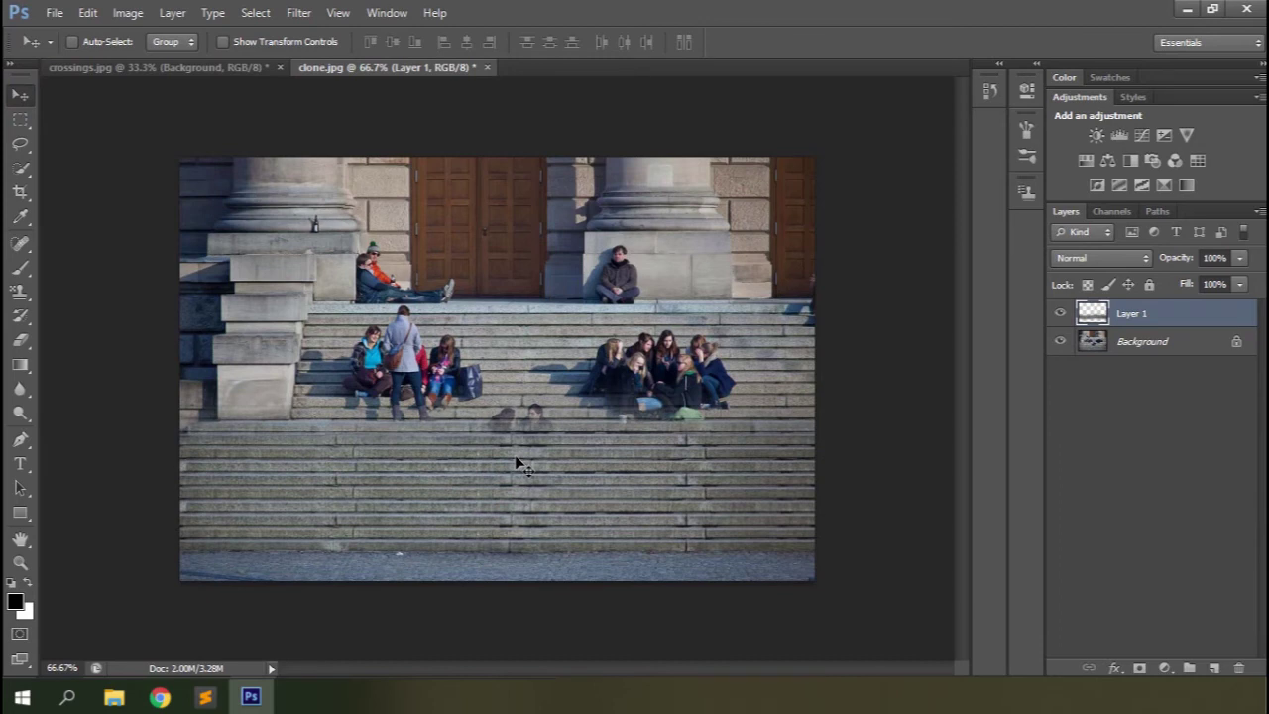
Paint the stair pattern over all the people up to the column bases with a hard 200 px Pattern Stamp brush at 100% hardness.
{"action": "left_click", "coordinate": [21, 292]}
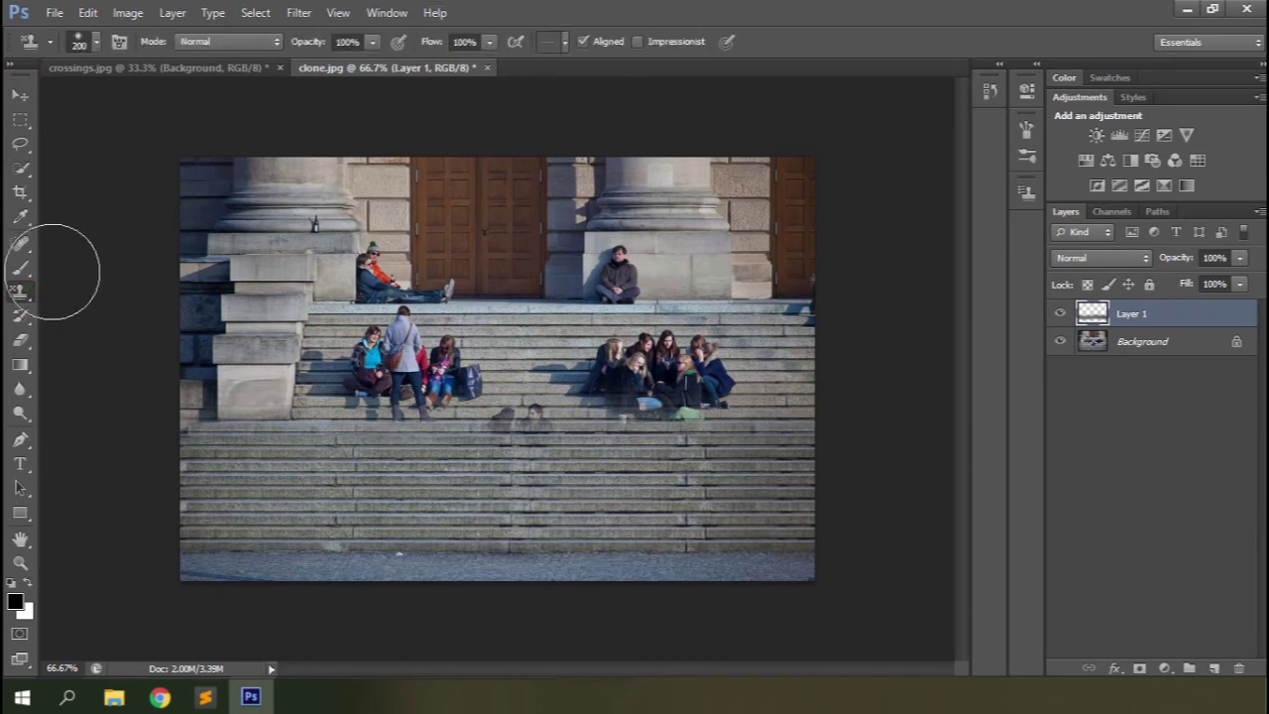
{"action": "left_click", "coordinate": [96, 40]}
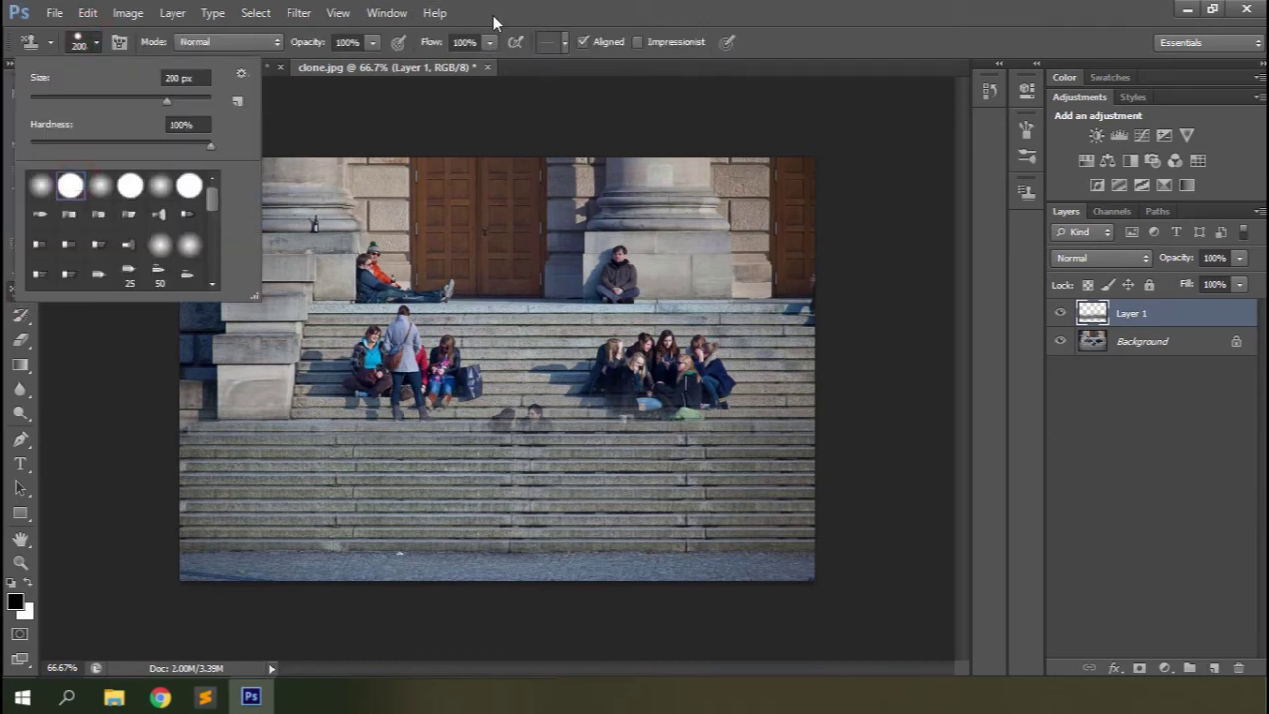
{"action": "left_click", "coordinate": [759, 8]}
{"action": "mouse_move", "coordinate": [206, 406]}
{"action": "left_mouse_down"}
{"action": "mouse_move", "coordinate": [750, 425]}
{"action": "mouse_move", "coordinate": [751, 481]}
{"action": "mouse_move", "coordinate": [566, 472]}
{"action": "mouse_move", "coordinate": [583, 503]}
{"action": "mouse_move", "coordinate": [615, 488]}
{"action": "mouse_move", "coordinate": [802, 511]}
{"action": "mouse_move", "coordinate": [268, 538]}
{"action": "mouse_move", "coordinate": [266, 520]}
{"action": "left_mouse_up"}
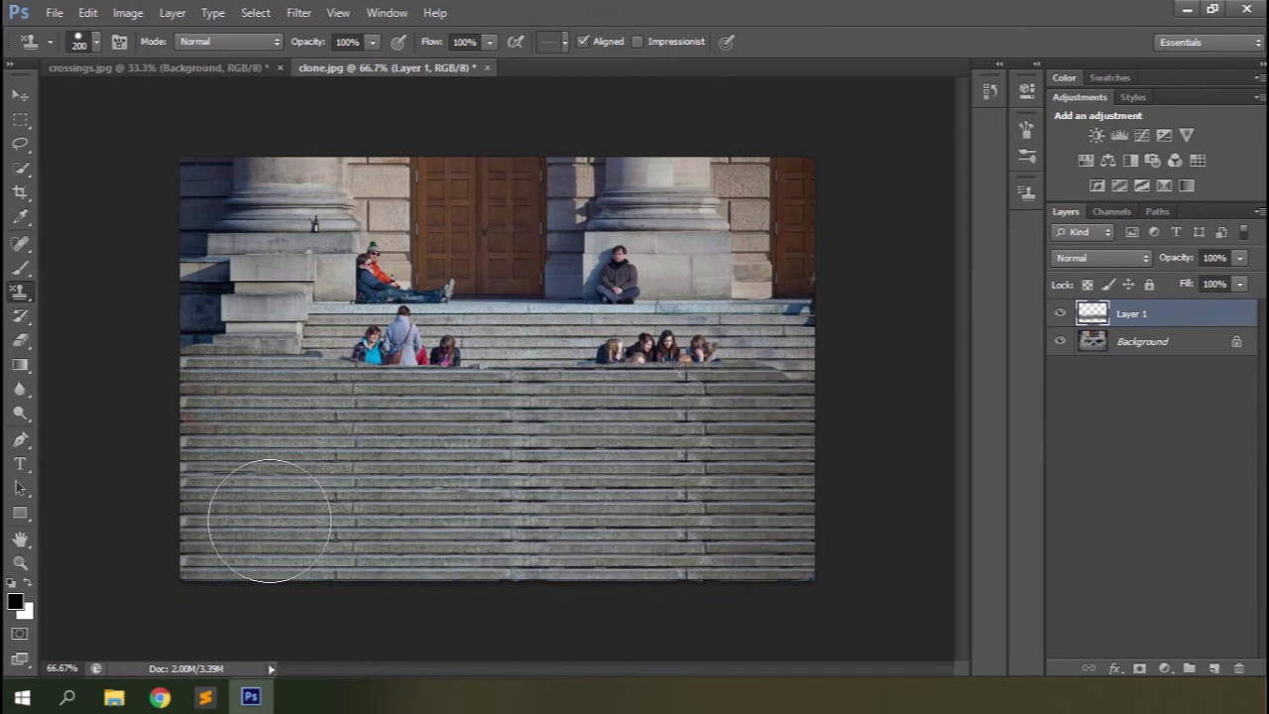
{"action": "mouse_move", "coordinate": [183, 407]}
{"action": "left_mouse_down"}
{"action": "mouse_move", "coordinate": [170, 397]}
{"action": "mouse_move", "coordinate": [297, 397]}
{"action": "mouse_move", "coordinate": [184, 383]}
{"action": "mouse_move", "coordinate": [307, 385]}
{"action": "mouse_move", "coordinate": [425, 363]}
{"action": "mouse_move", "coordinate": [759, 383]}
{"action": "left_mouse_up"}
{"action": "scroll", "coordinate": [833, 377], "scroll_direction": "up", "scroll_amount": 1}
{"action": "mouse_move", "coordinate": [880, 369]}
{"action": "left_mouse_down"}
{"action": "mouse_move", "coordinate": [901, 343]}
{"action": "mouse_move", "coordinate": [855, 374]}
{"action": "mouse_move", "coordinate": [894, 376]}
{"action": "mouse_move", "coordinate": [439, 306]}
{"action": "mouse_move", "coordinate": [170, 334]}
{"action": "mouse_move", "coordinate": [645, 340]}
{"action": "mouse_move", "coordinate": [346, 292]}
{"action": "mouse_move", "coordinate": [737, 289]}
{"action": "mouse_move", "coordinate": [291, 261]}
{"action": "mouse_move", "coordinate": [28, 283]}
{"action": "mouse_move", "coordinate": [94, 260]}
{"action": "mouse_move", "coordinate": [892, 287]}
{"action": "left_mouse_up"}
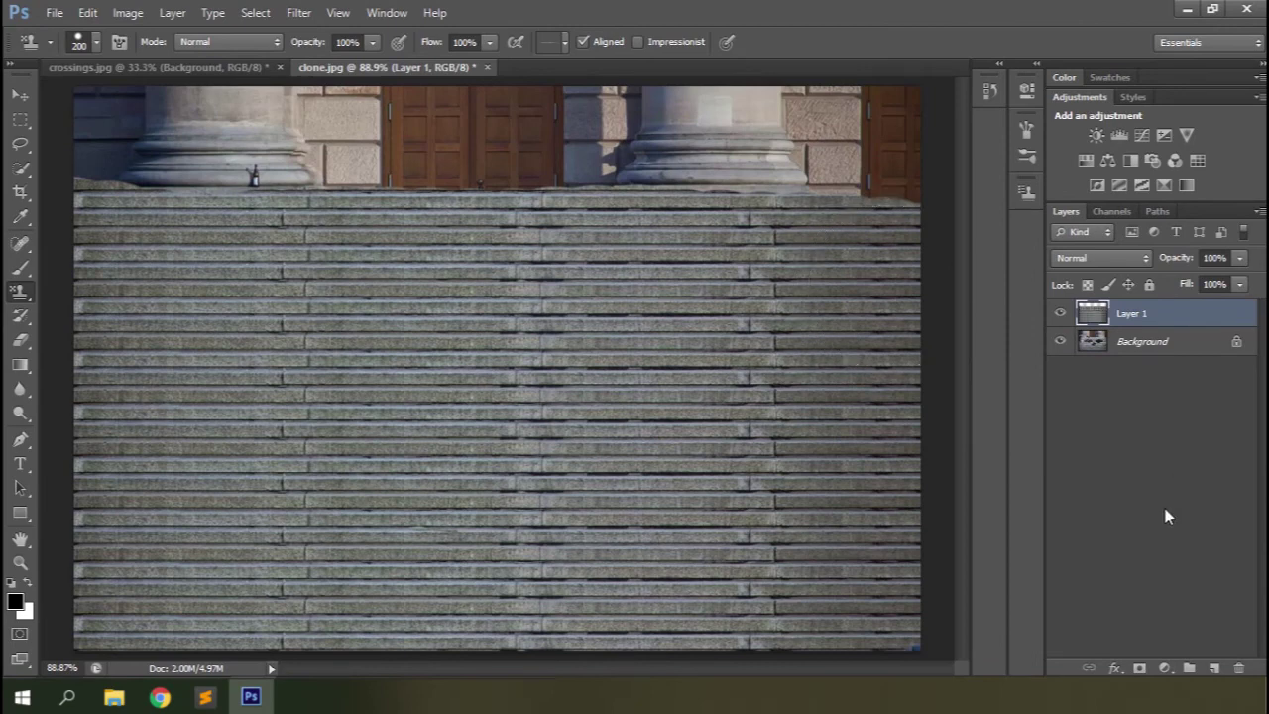
Lower Layer 1's opacity to 47%, delete the painted pattern above the top stair edge, and deselect.
{"action": "left_click_drag", "start_coordinate": [1159, 270], "coordinate": [1127, 275]}
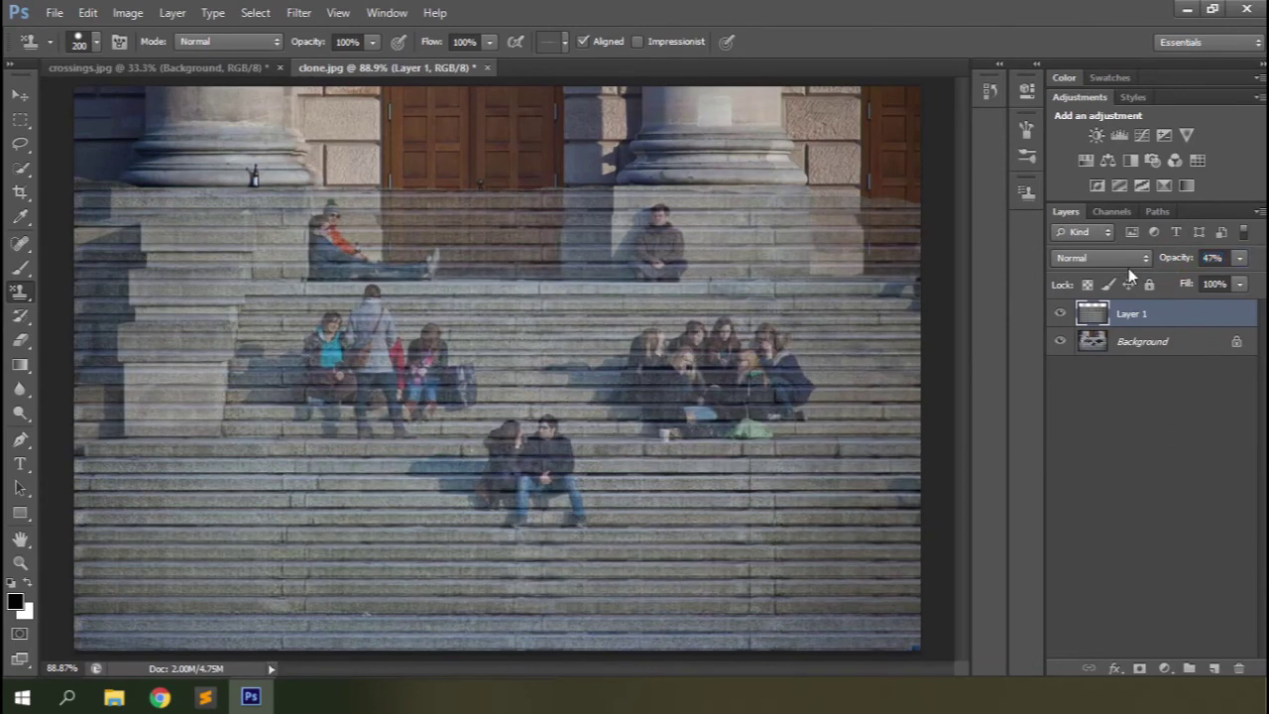
{"action": "left_click", "coordinate": [18, 120]}
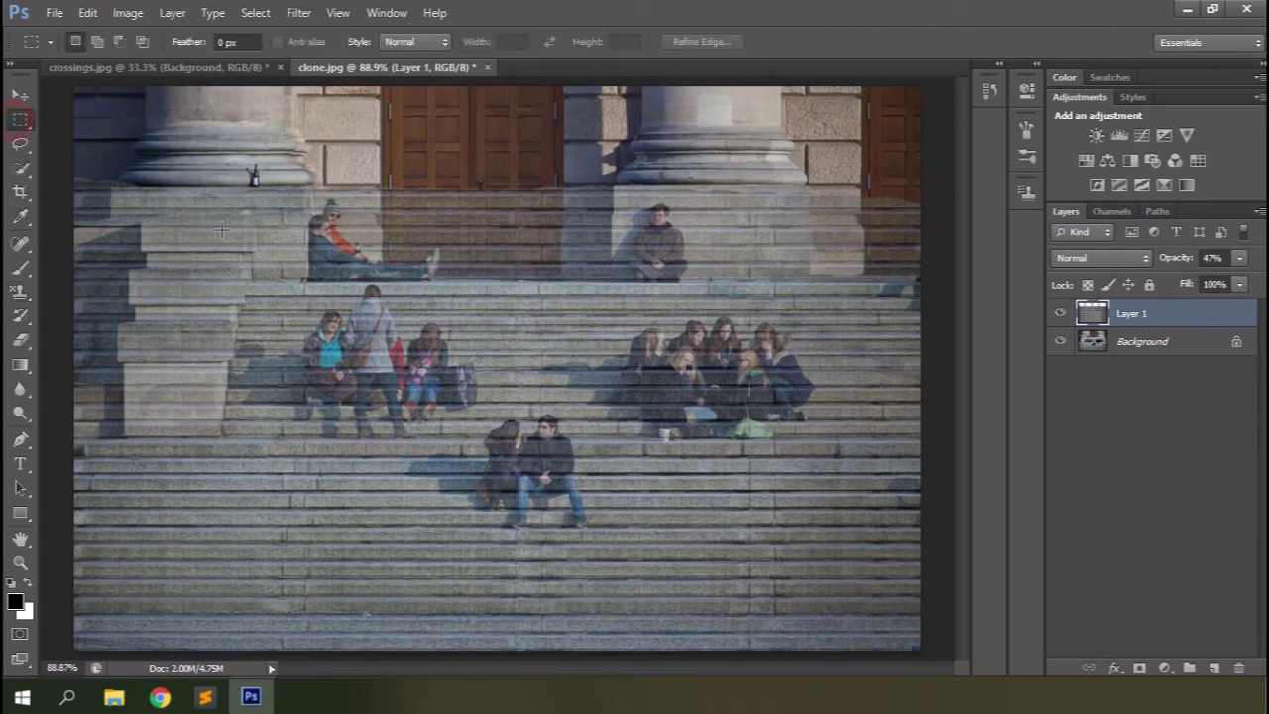
{"action": "left_click_drag", "start_coordinate": [72, 279], "coordinate": [949, 35]}
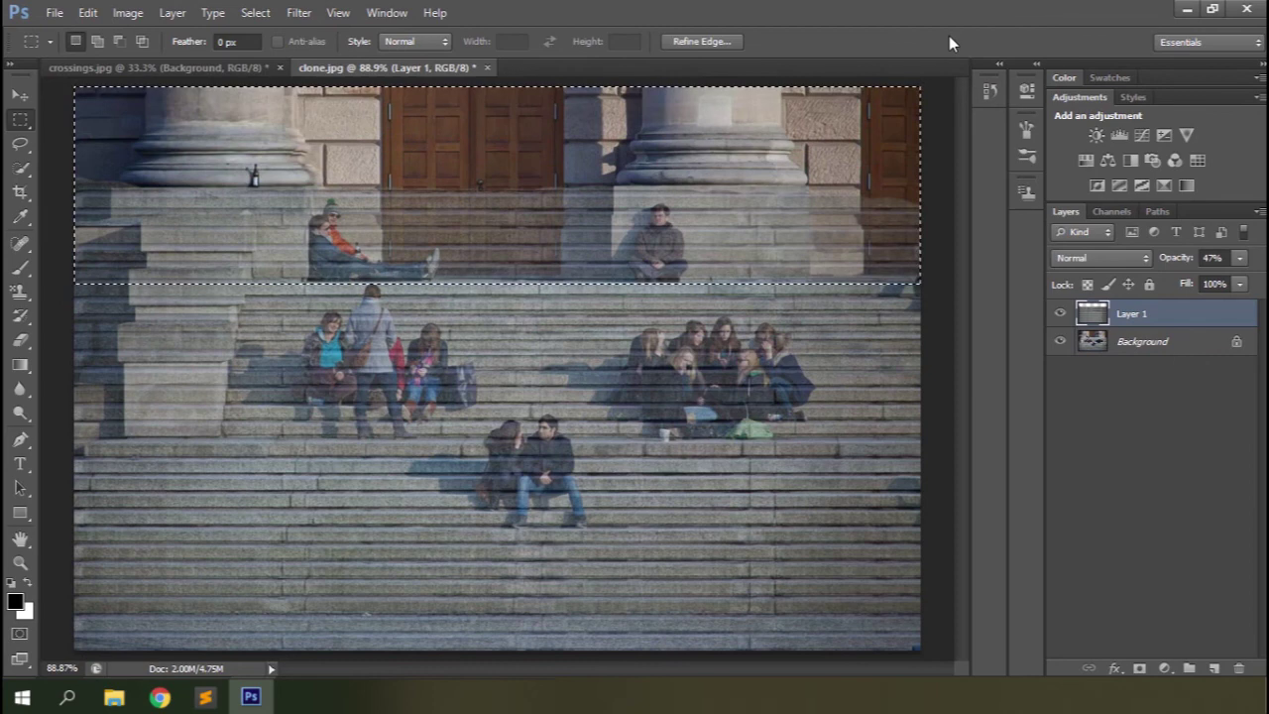
{"action": "key", "text": "Delete"}
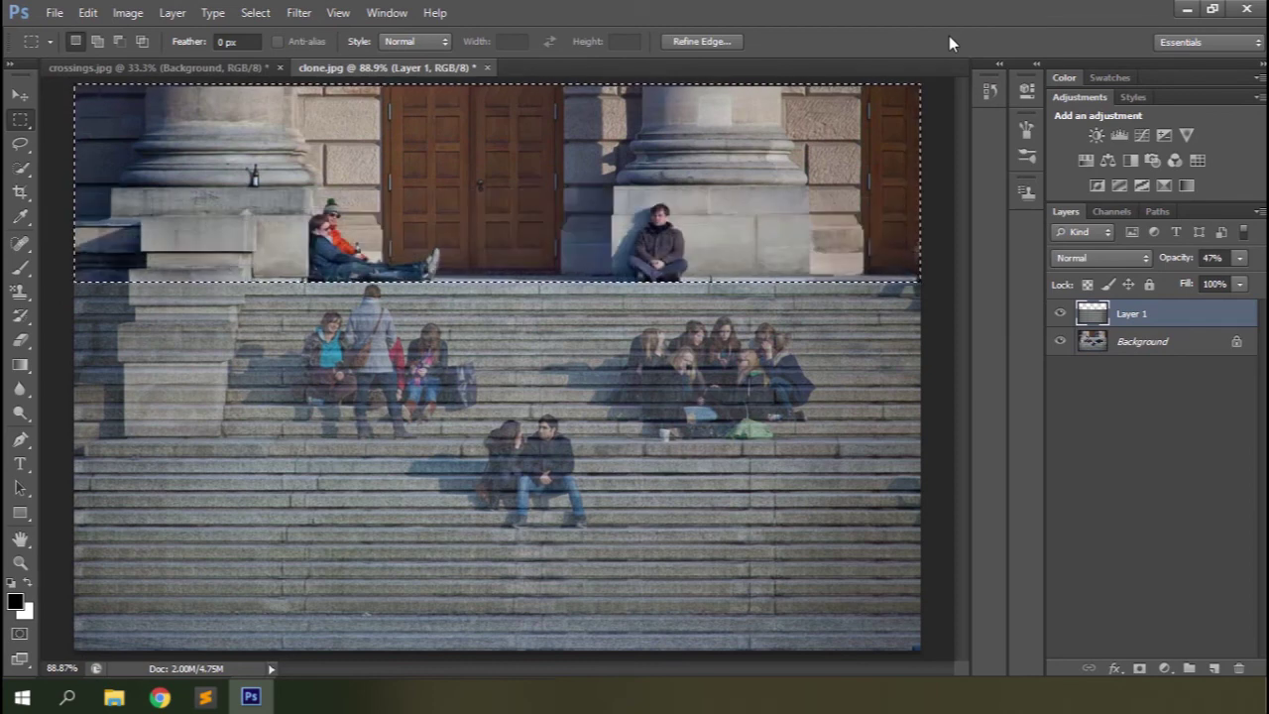
{"action": "key", "text": "ctrl+d"}
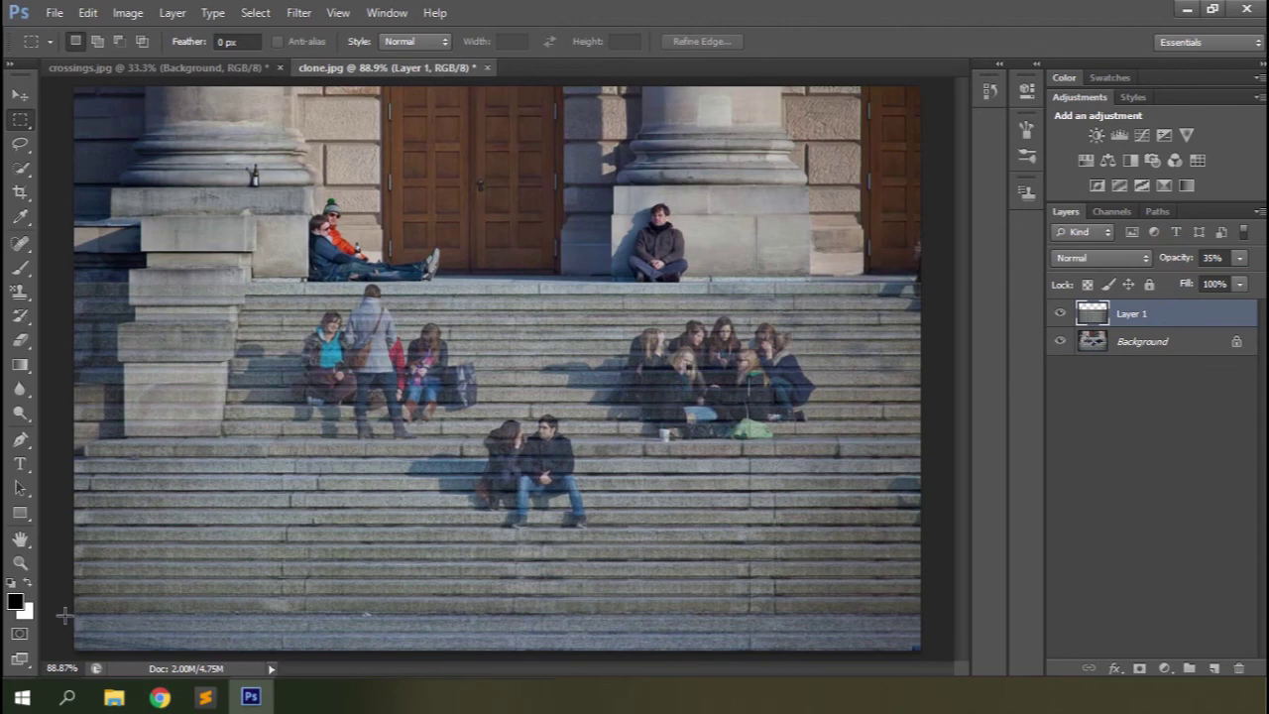
Delete the painted pattern over the pavement strip below the stairs, deselect, and restore Layer 1's opacity to 100%.
{"action": "left_click_drag", "start_coordinate": [64, 615], "coordinate": [976, 646]}
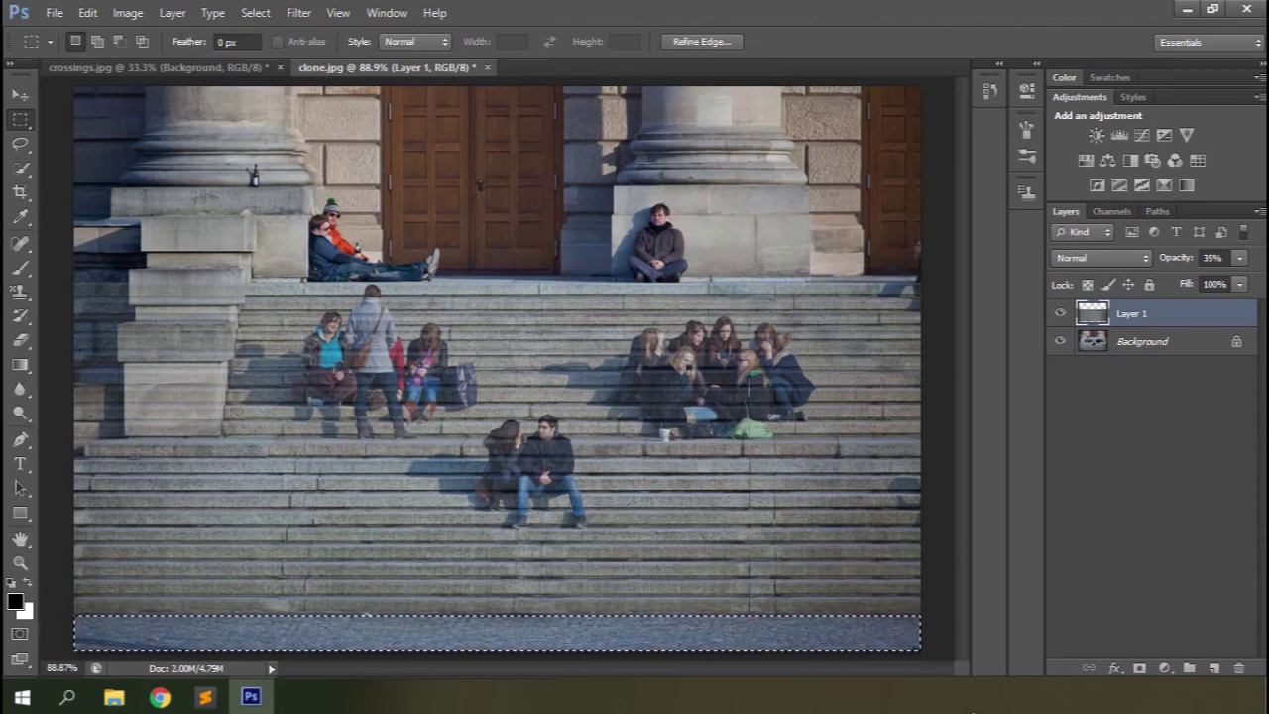
{"action": "key", "text": "ctrl+d"}
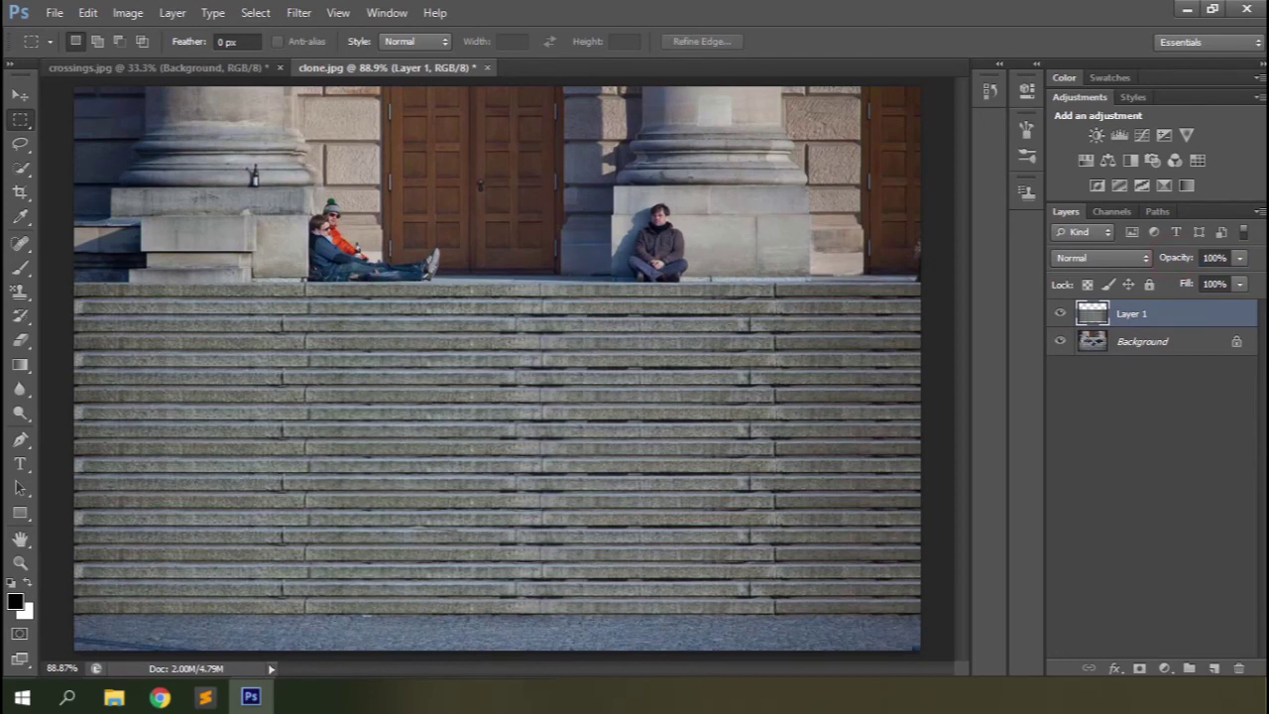
{"action": "key", "text": "ctrl+minus"}
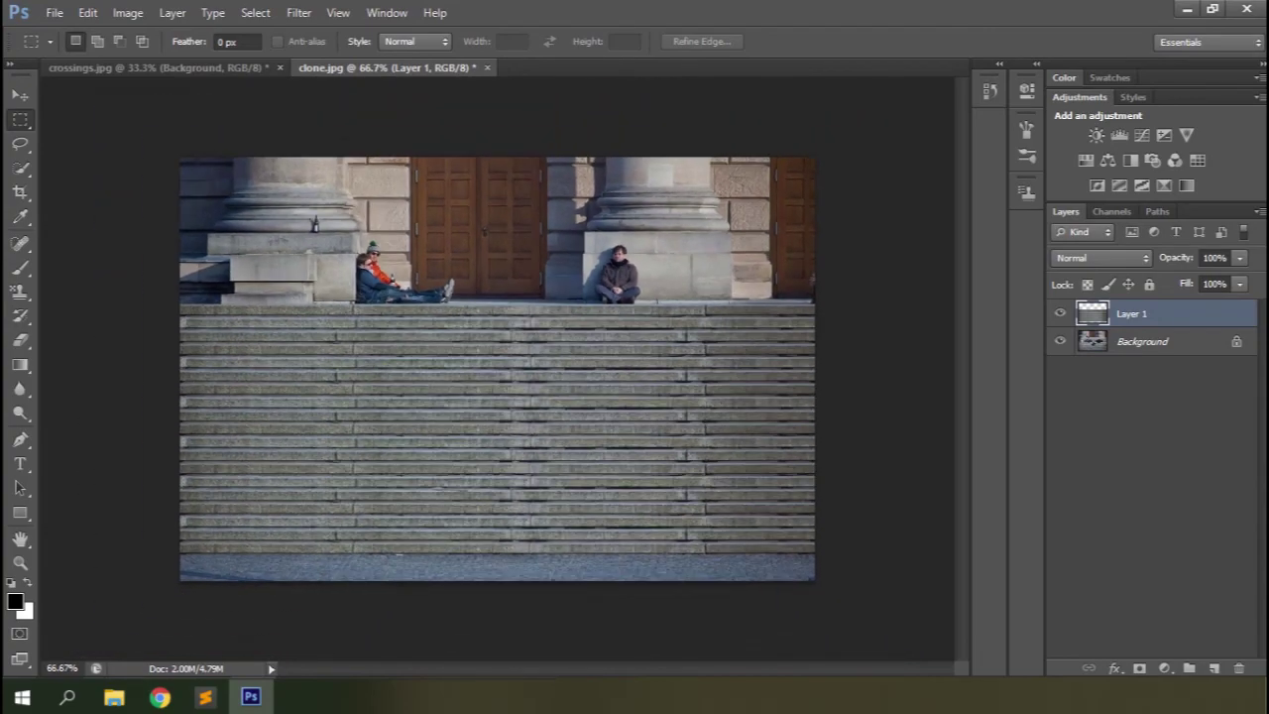
{"action": "key", "text": "ctrl+minus"}
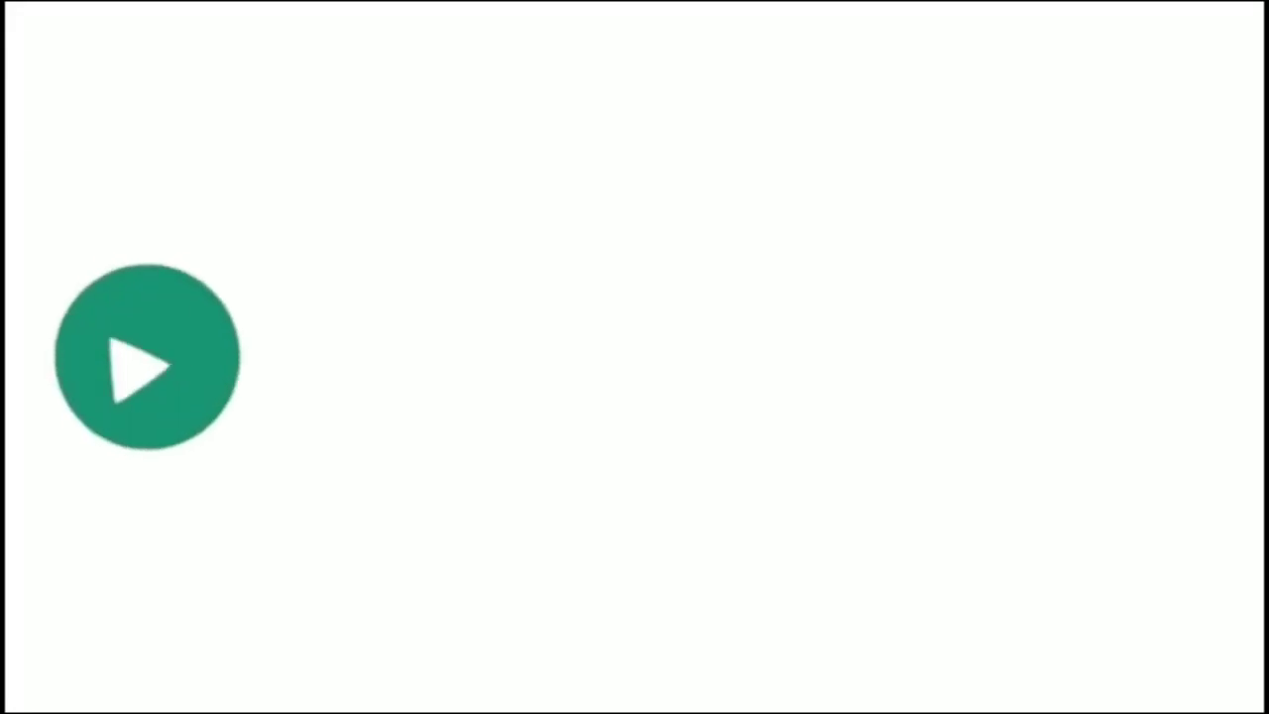